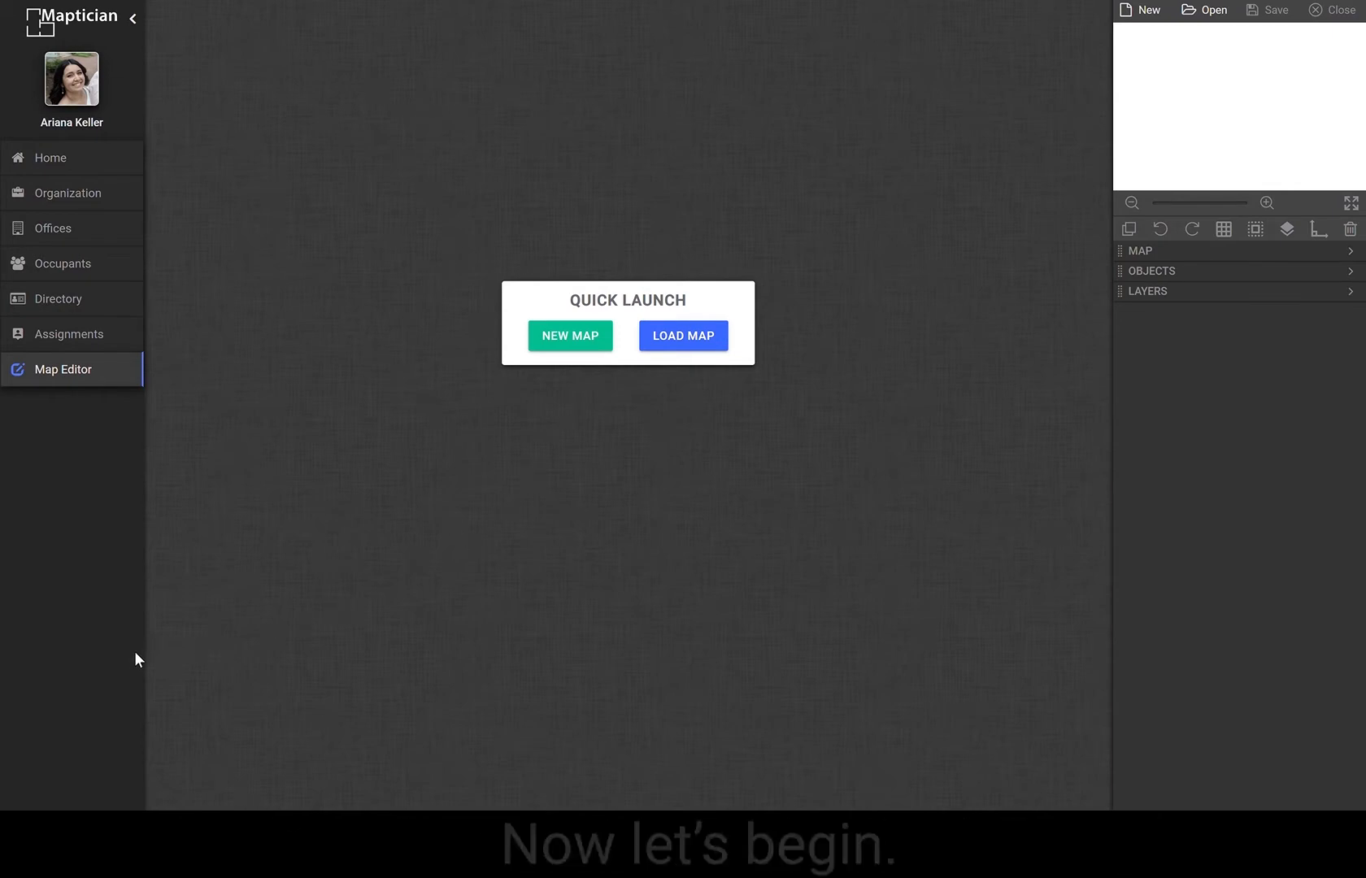
# Start creating a new map for the Large Shelter office.
pyautogui.click(580, 334)
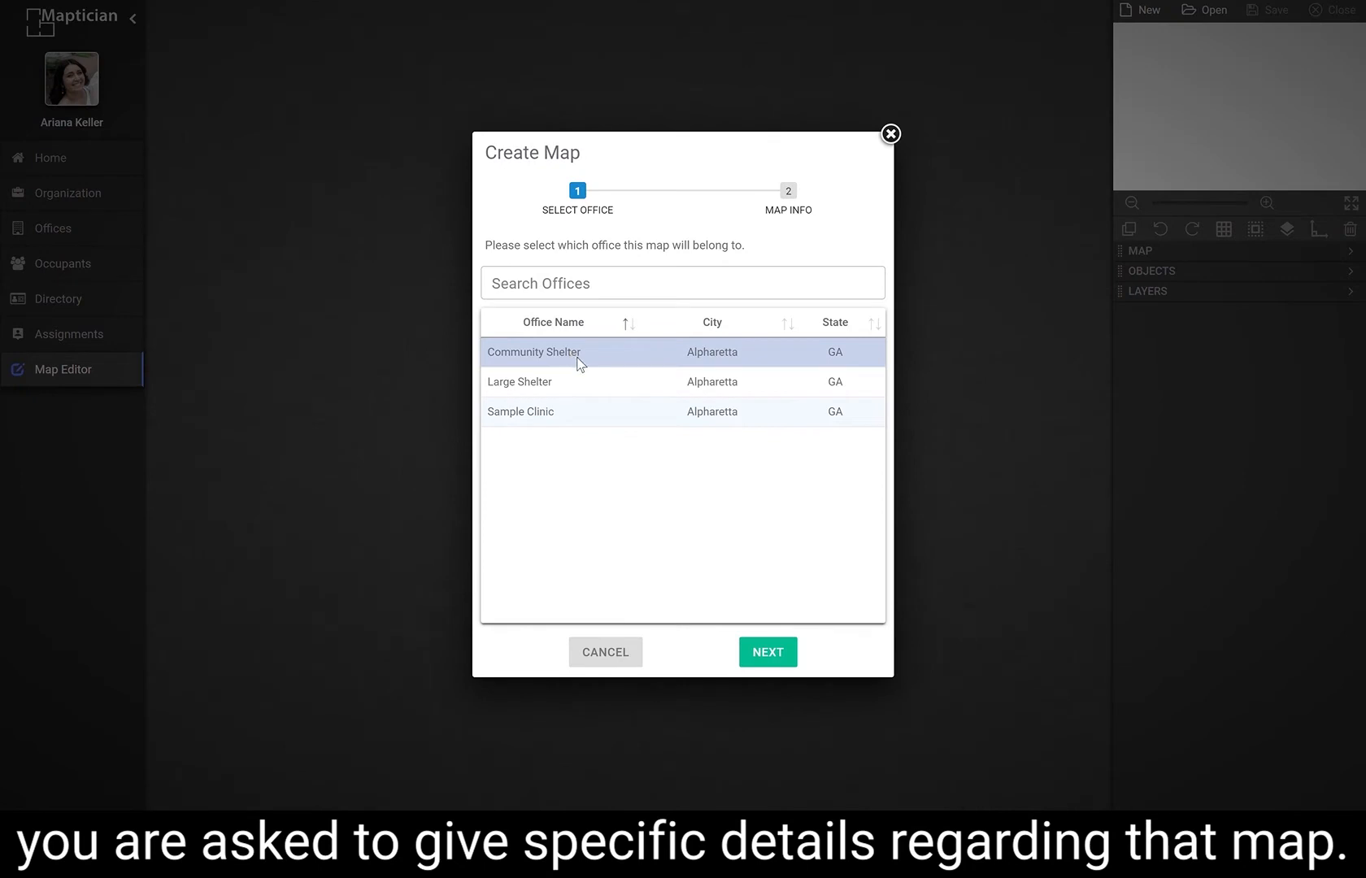
pyautogui.click(602, 387)
pyautogui.click(755, 648)
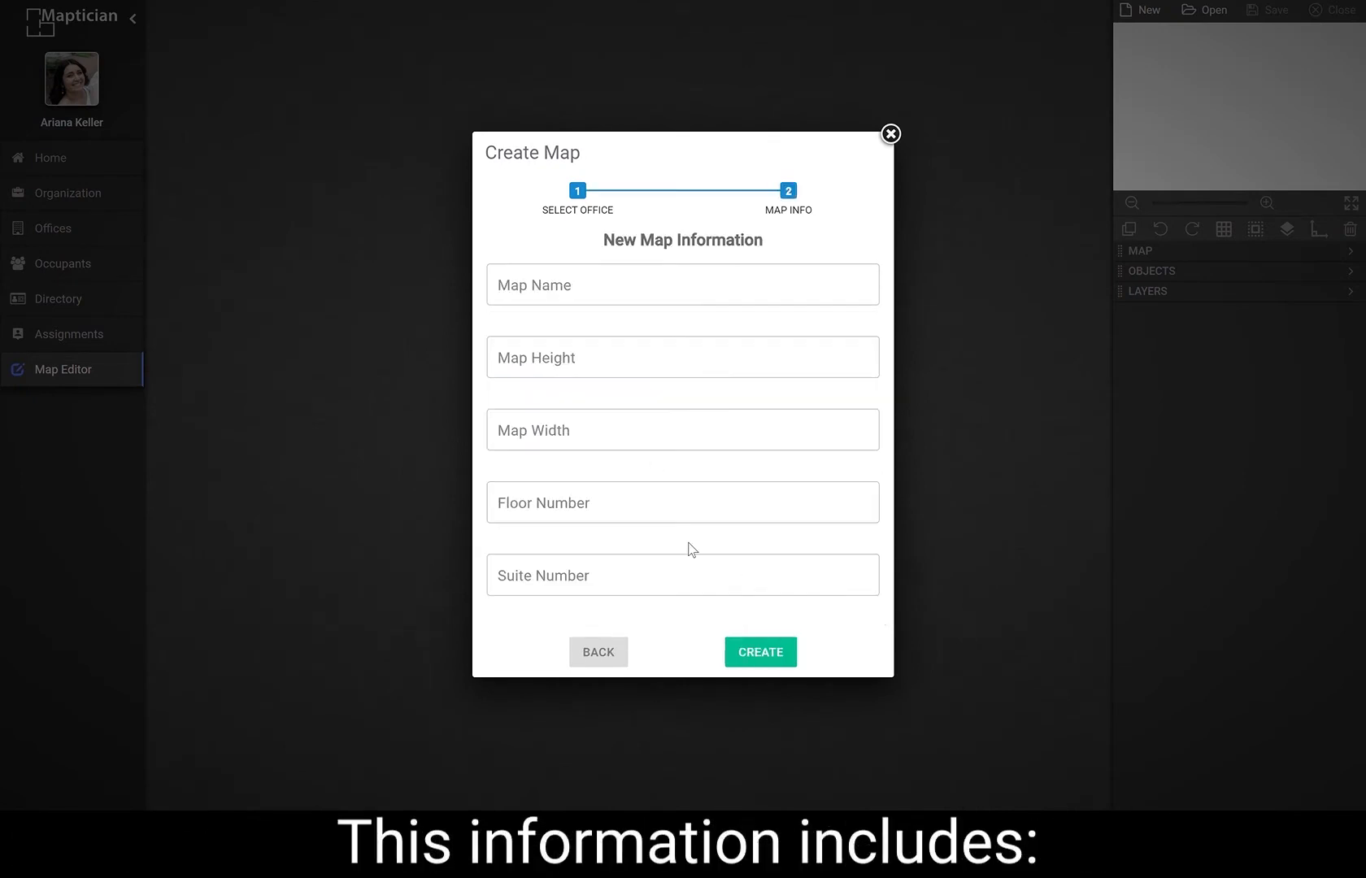
# Name the map Test Map and set its floor number to 1 and suite number to 100.
pyautogui.click(573, 296)
pyautogui.write('Test Map')
pyautogui.press('Tab')
pyautogui.press('Tab')
pyautogui.press('Tab')
pyautogui.write('1')
pyautogui.press('Tab')
pyautogui.write('10')
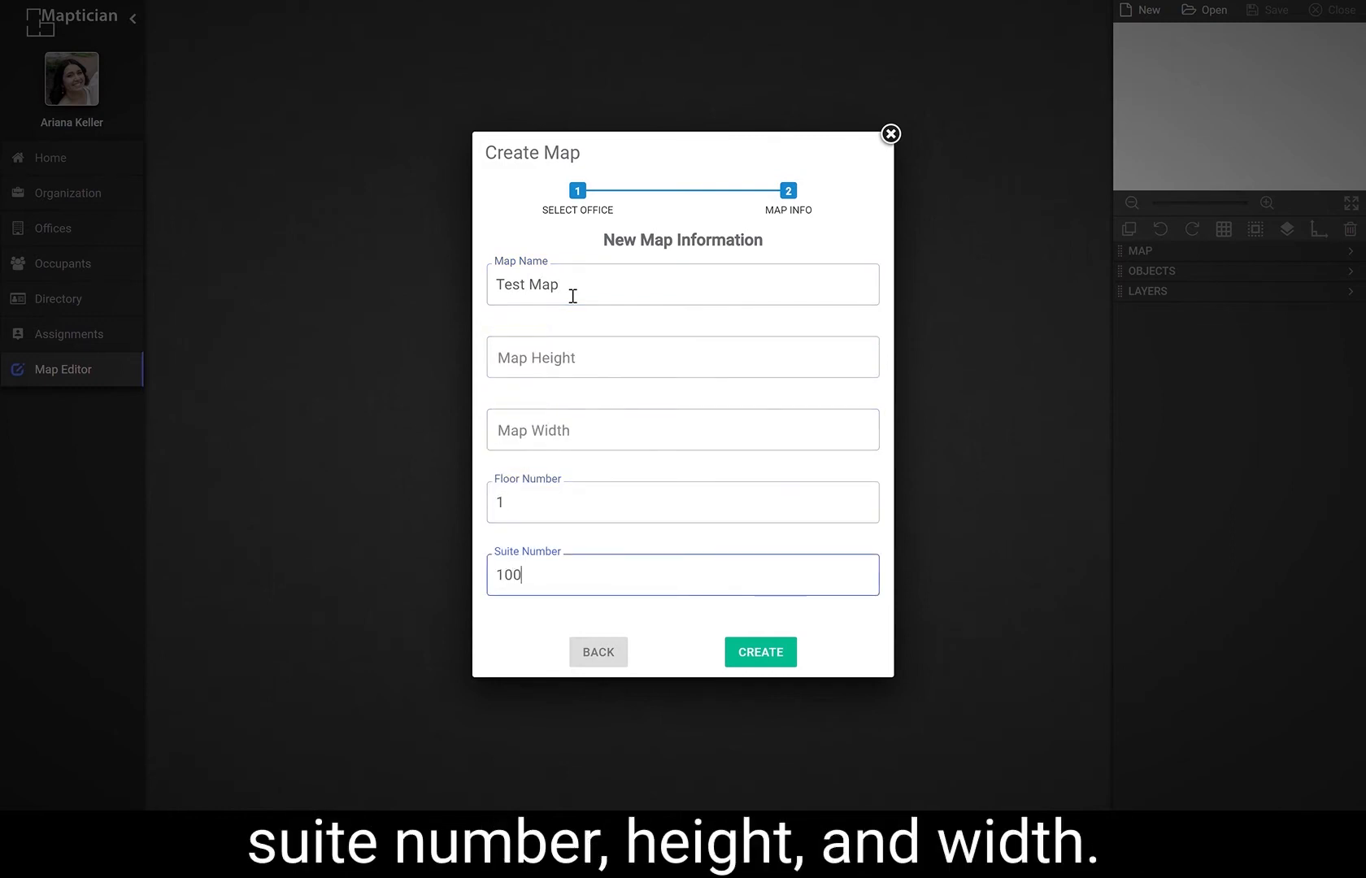
# Set the map height and width to 200 ft each and create the map.
pyautogui.click(574, 367)
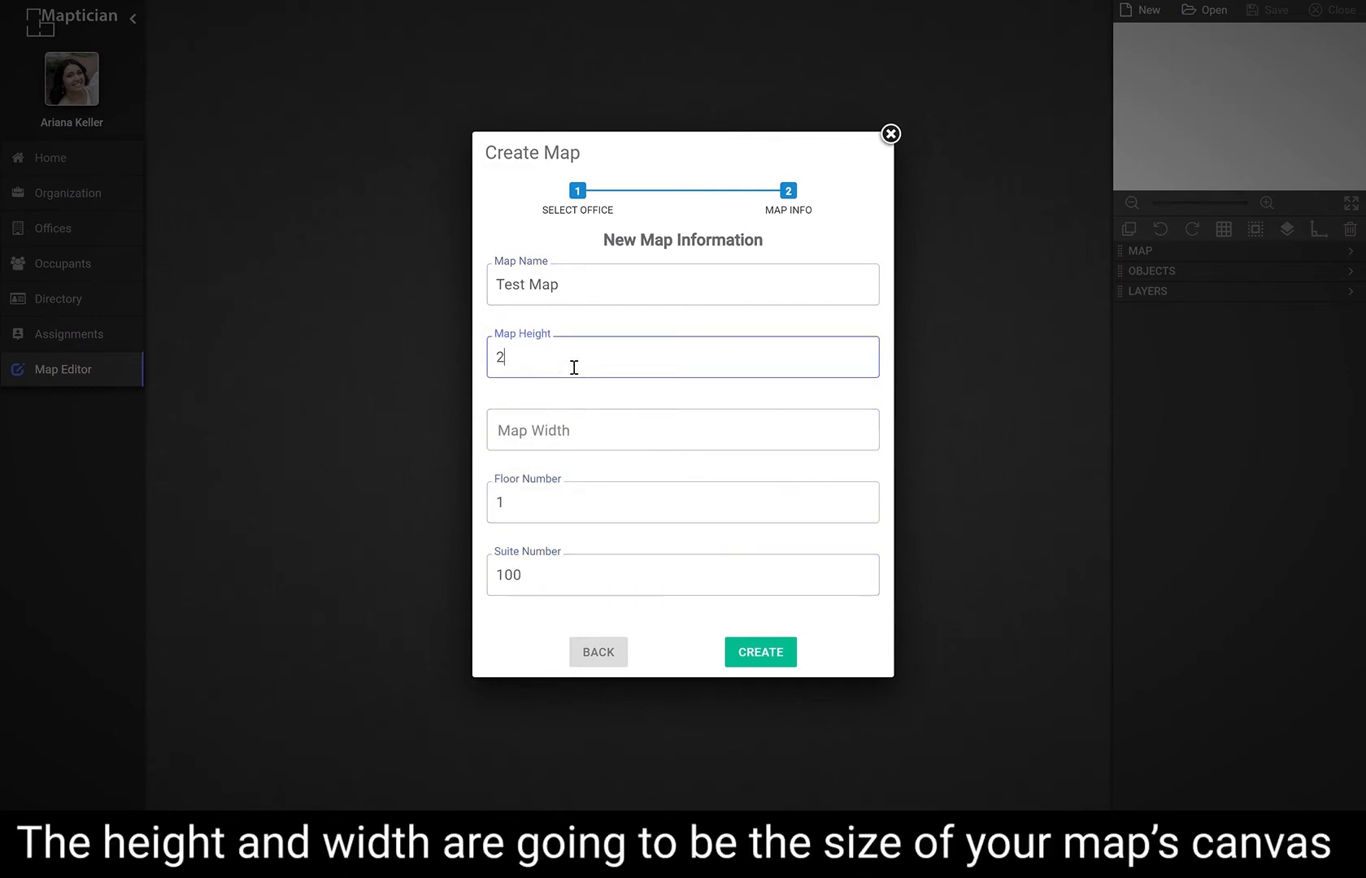
pyautogui.click(573, 435)
pyautogui.write('200')
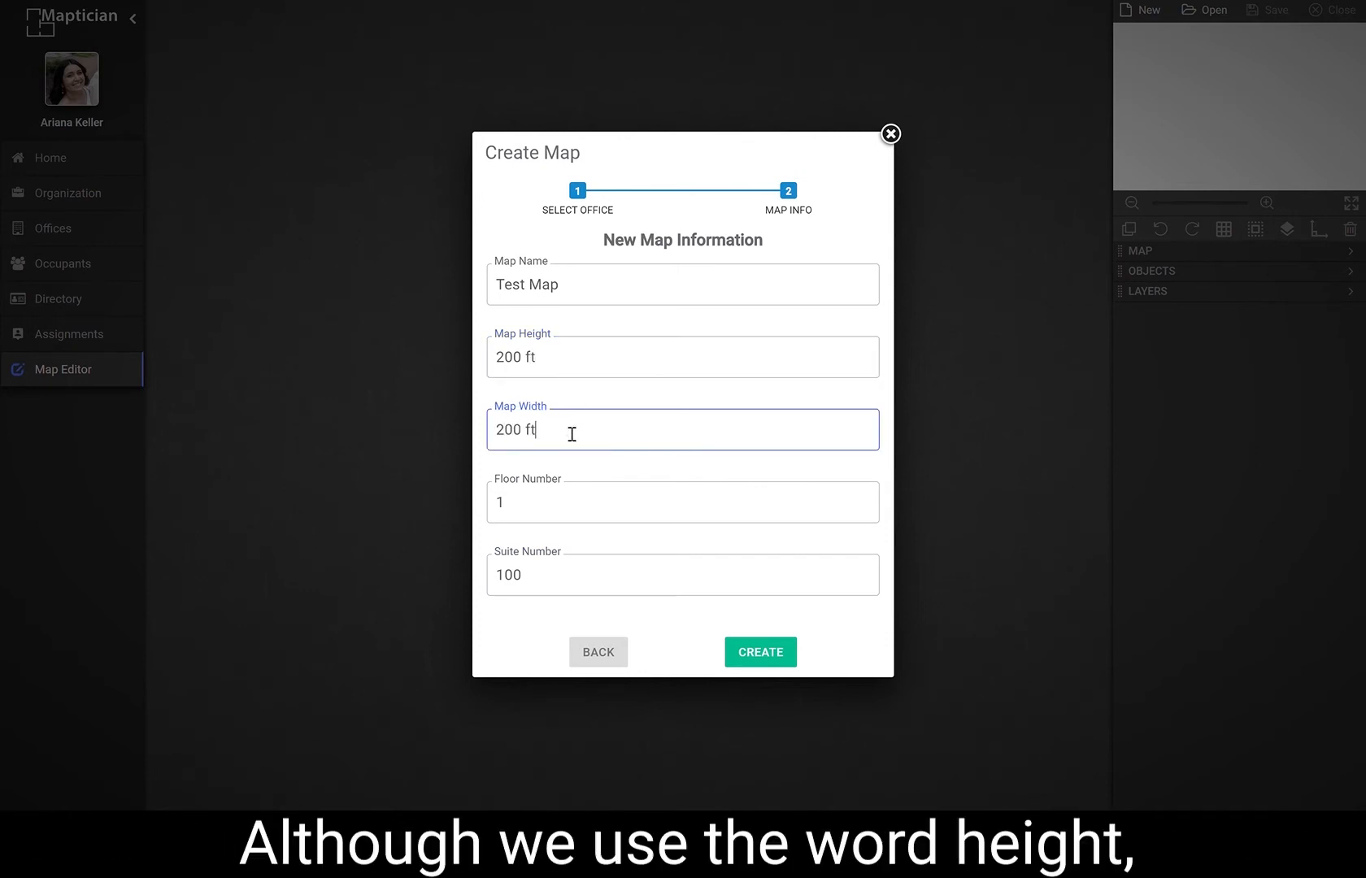
pyautogui.click(578, 362)
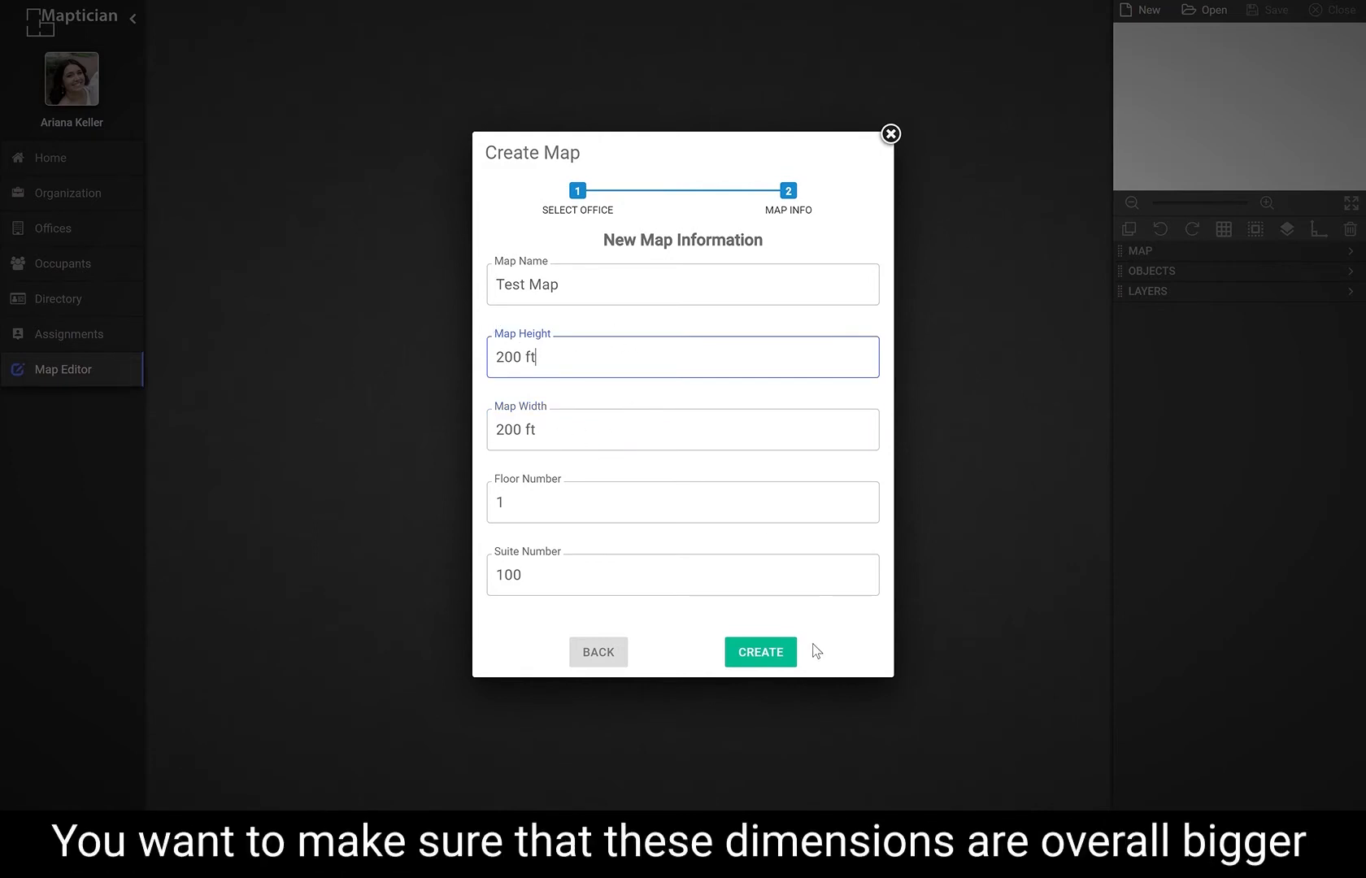
pyautogui.click(821, 525)
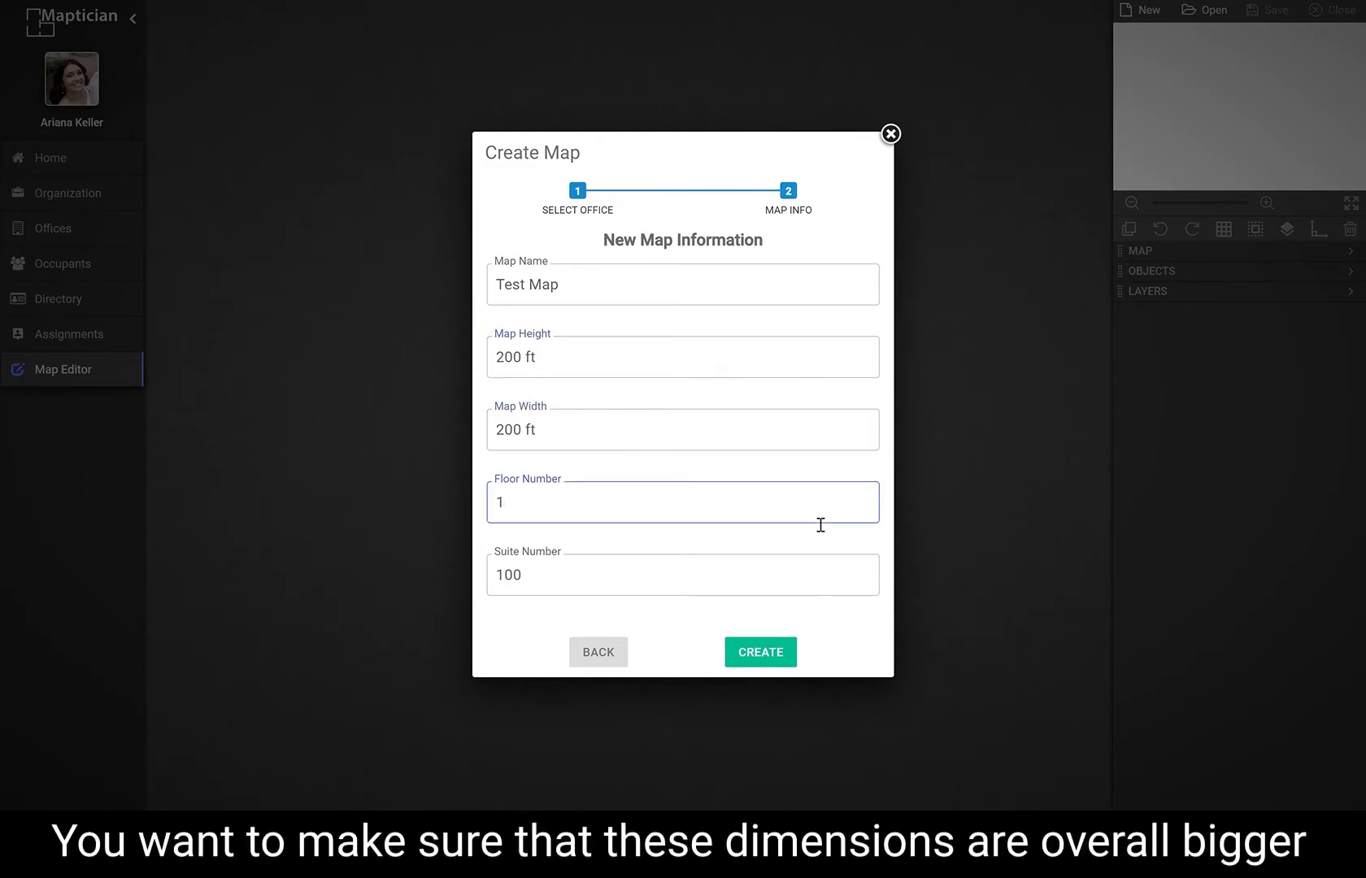
pyautogui.click(836, 592)
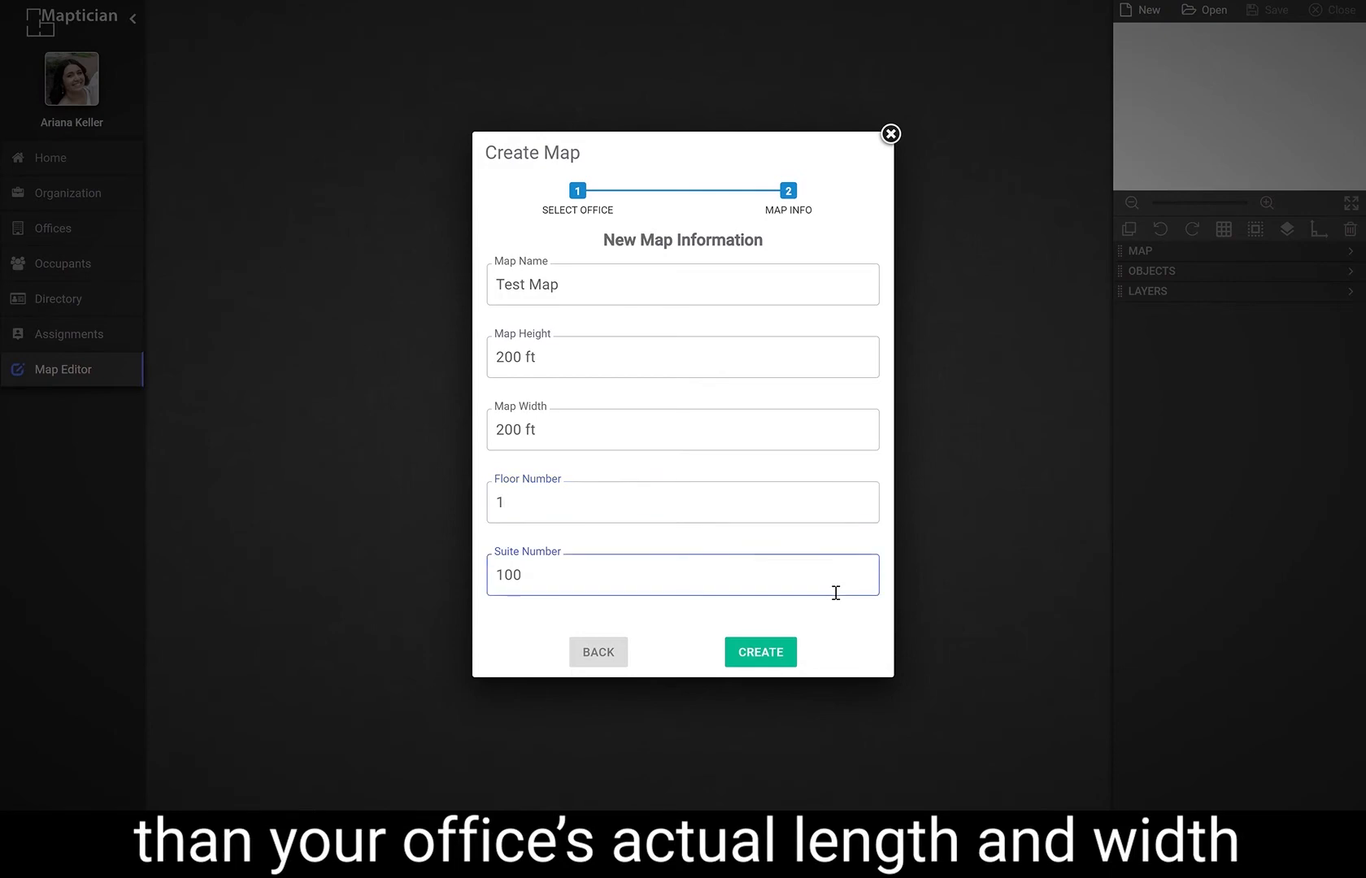
pyautogui.click(775, 653)
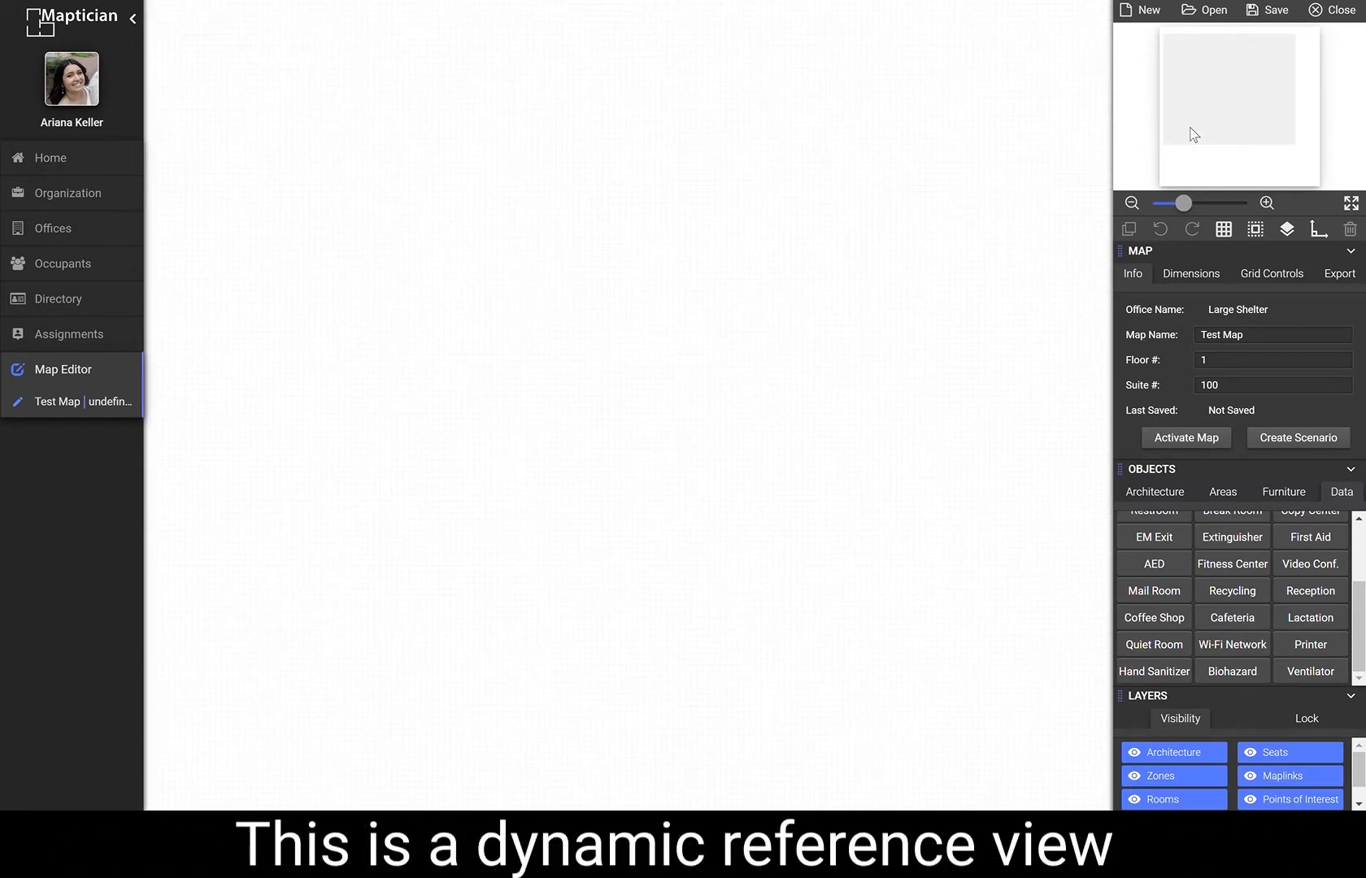
# Collapse the map, objects and layers sections of the side panel.
pyautogui.click(1351, 251)
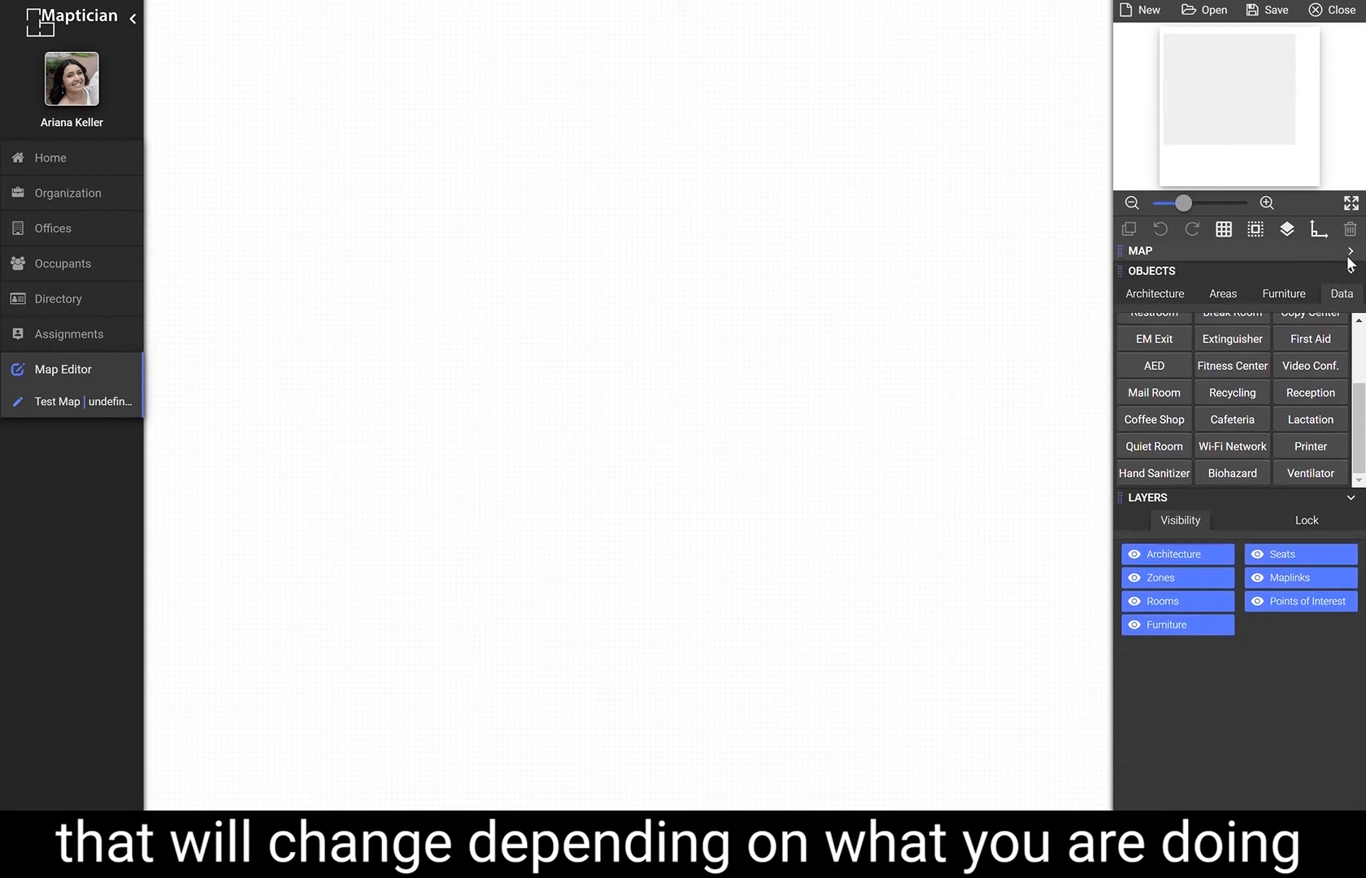
pyautogui.click(1353, 275)
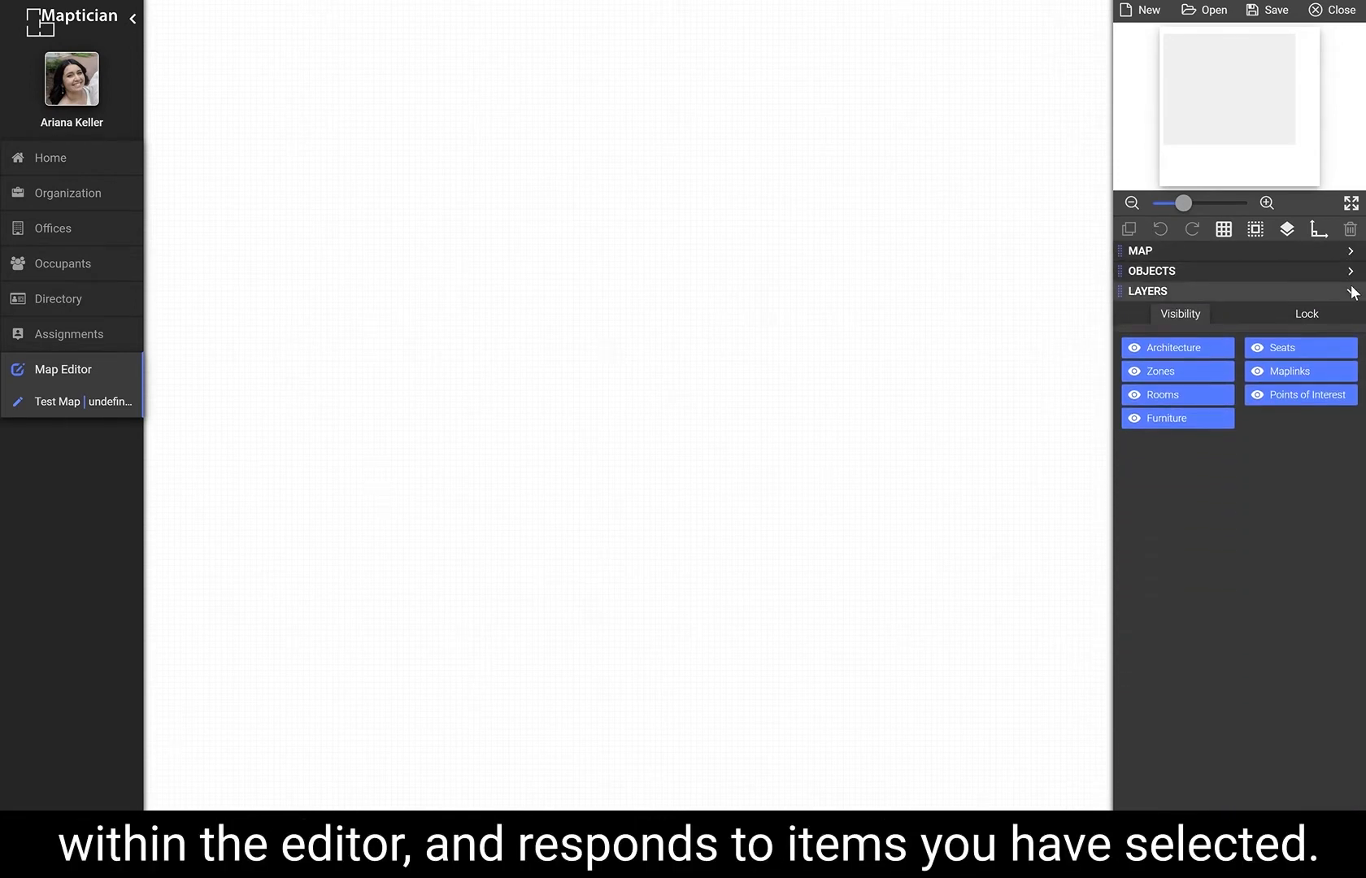
pyautogui.click(1353, 292)
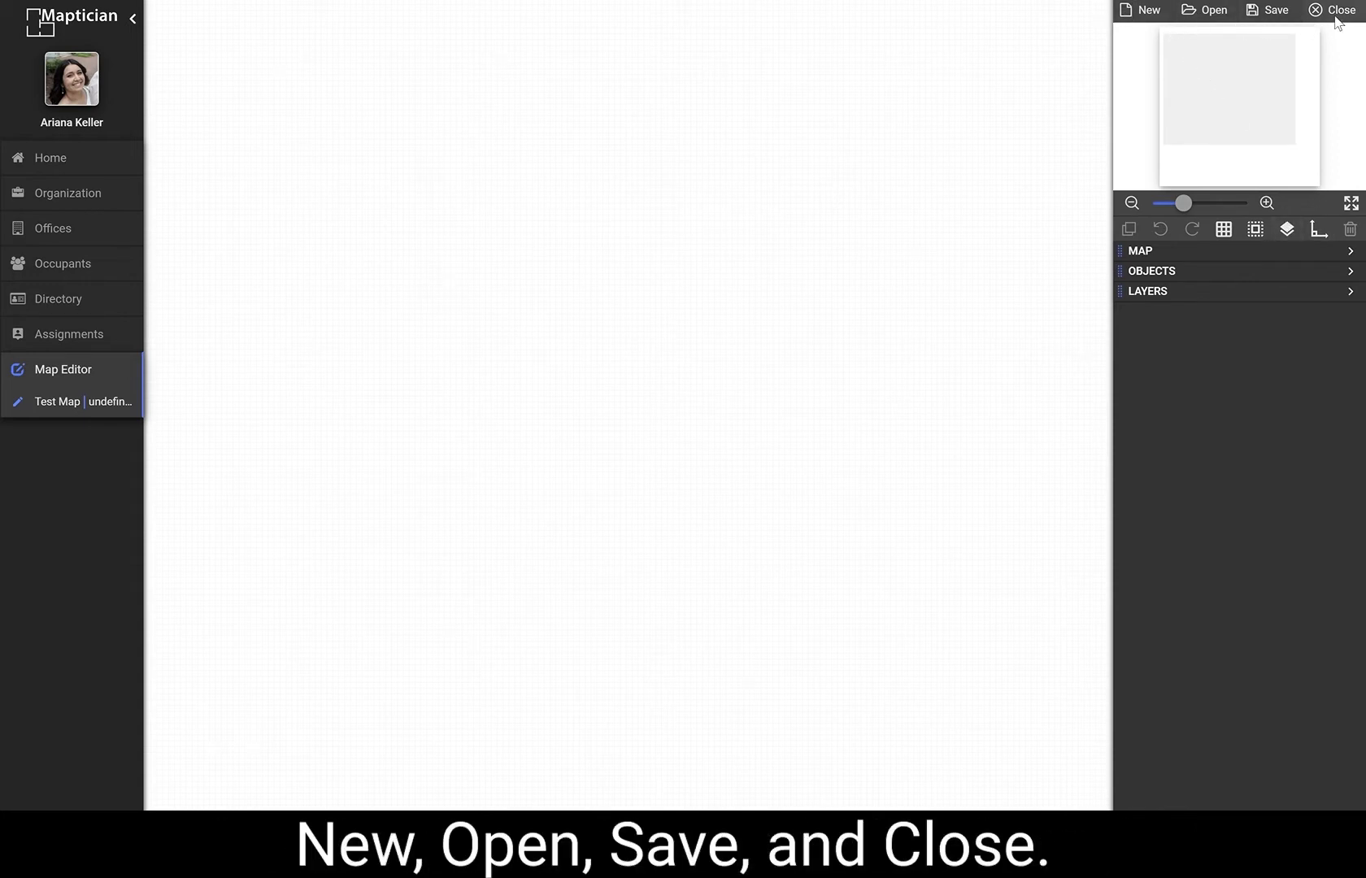
# Open the new-map and load-map dialogs, view the Large Shelter office's maps, and cancel.
pyautogui.click(1154, 12)
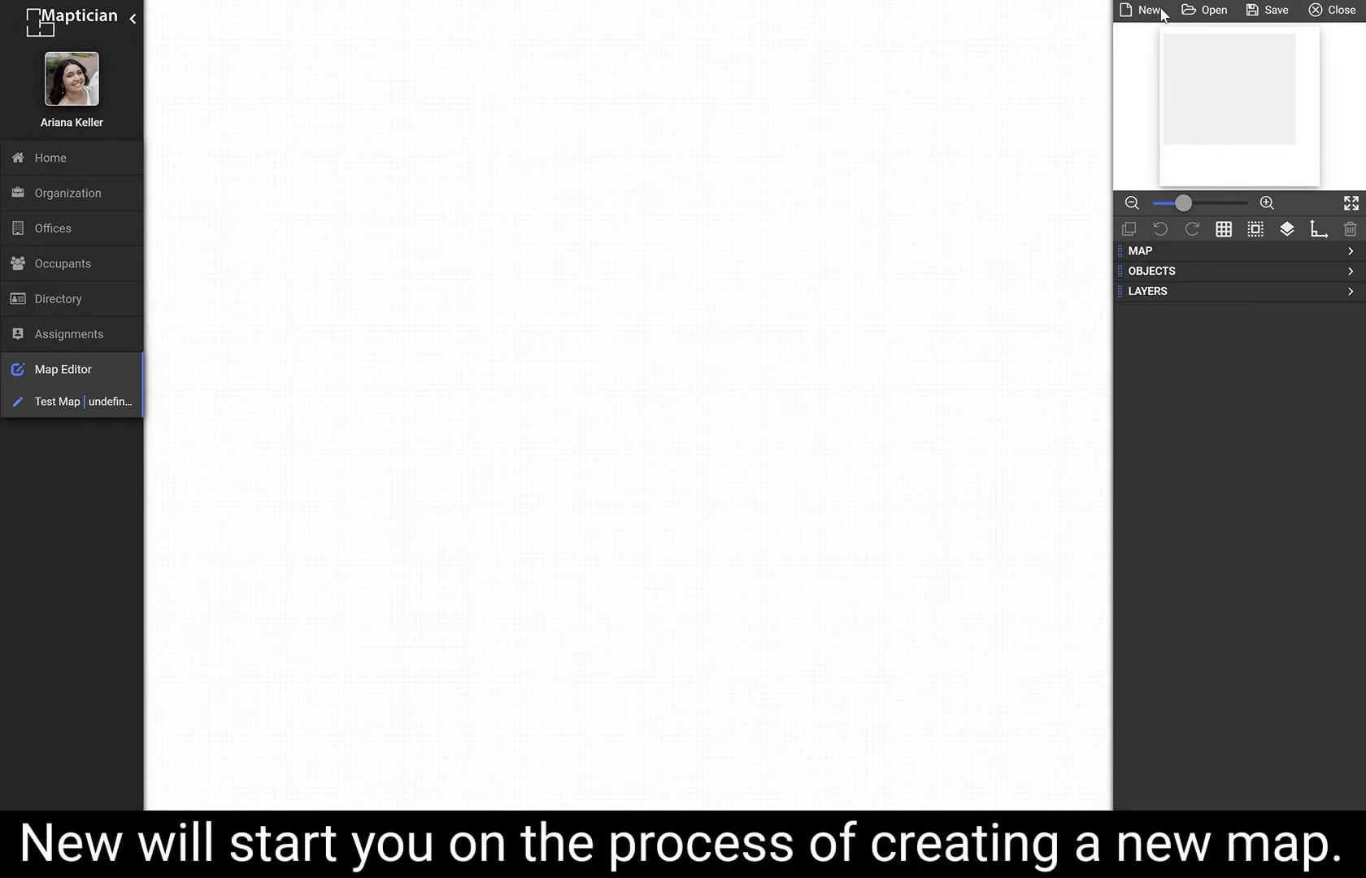
pyautogui.click(892, 134)
pyautogui.click(1203, 11)
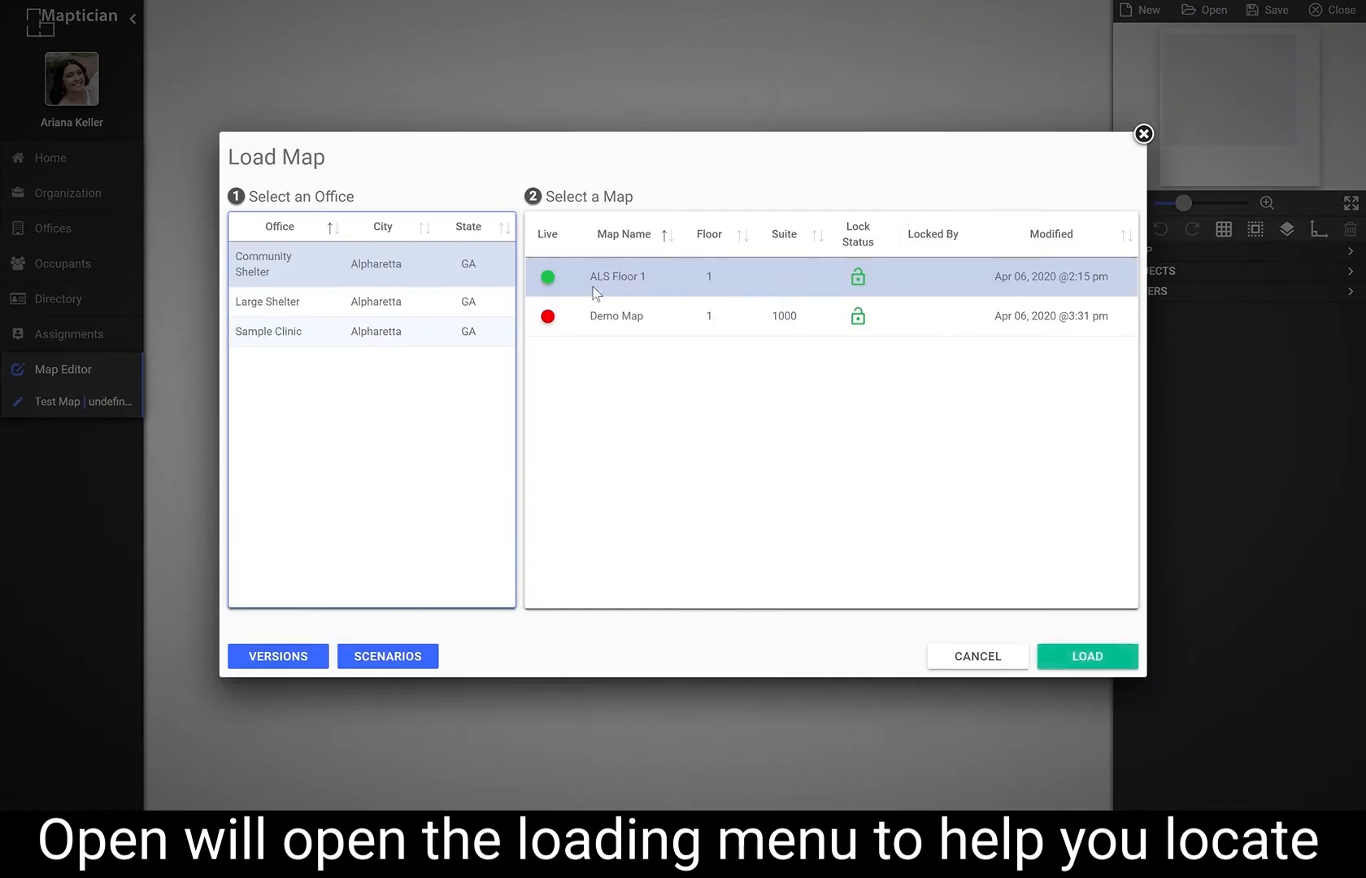
pyautogui.click(496, 313)
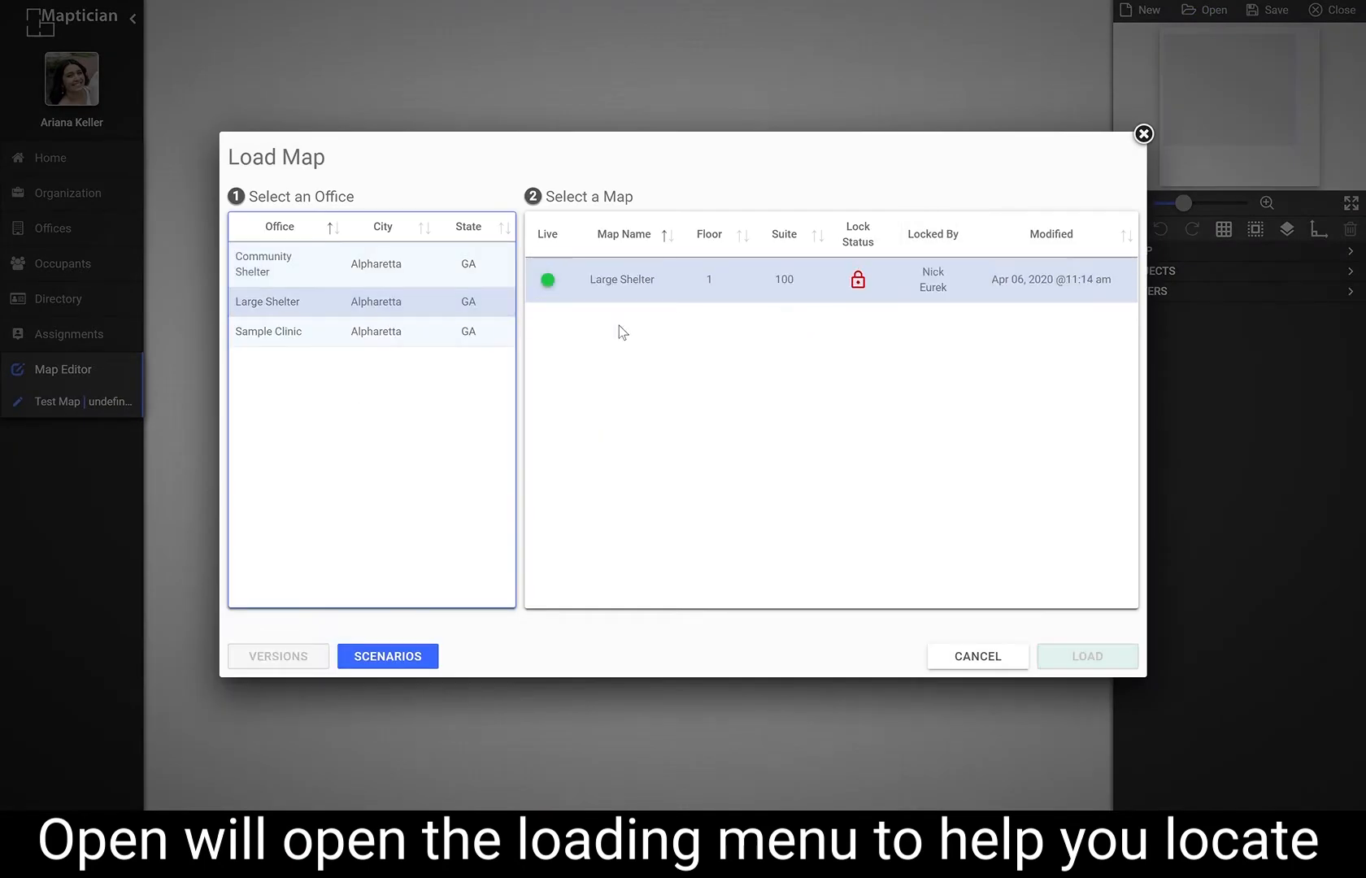
pyautogui.click(1026, 654)
# Select a wall on the Demo Map, try to close the map, and choose to keep it open.
pyautogui.click(1265, 13)
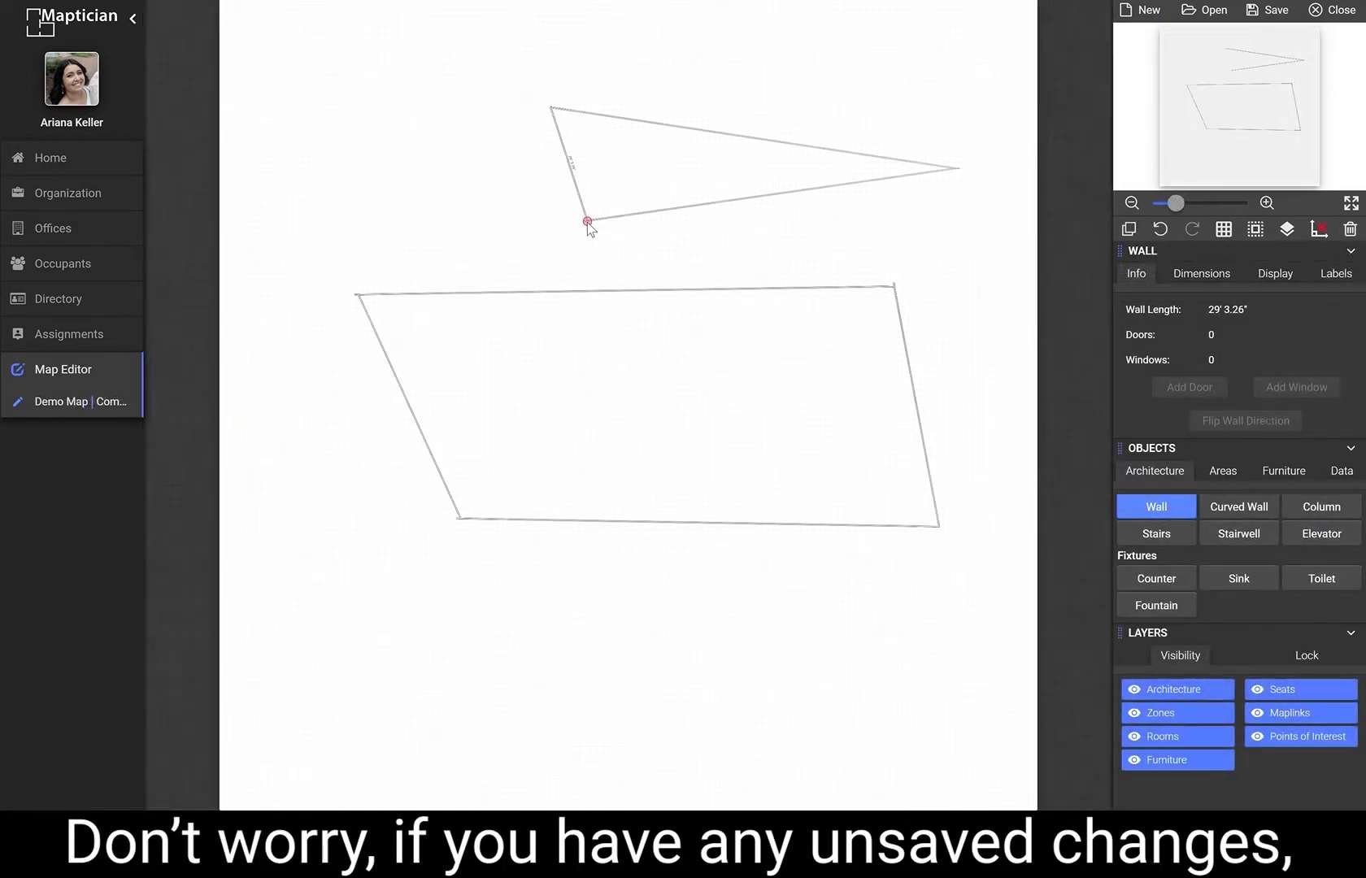
pyautogui.click(588, 223)
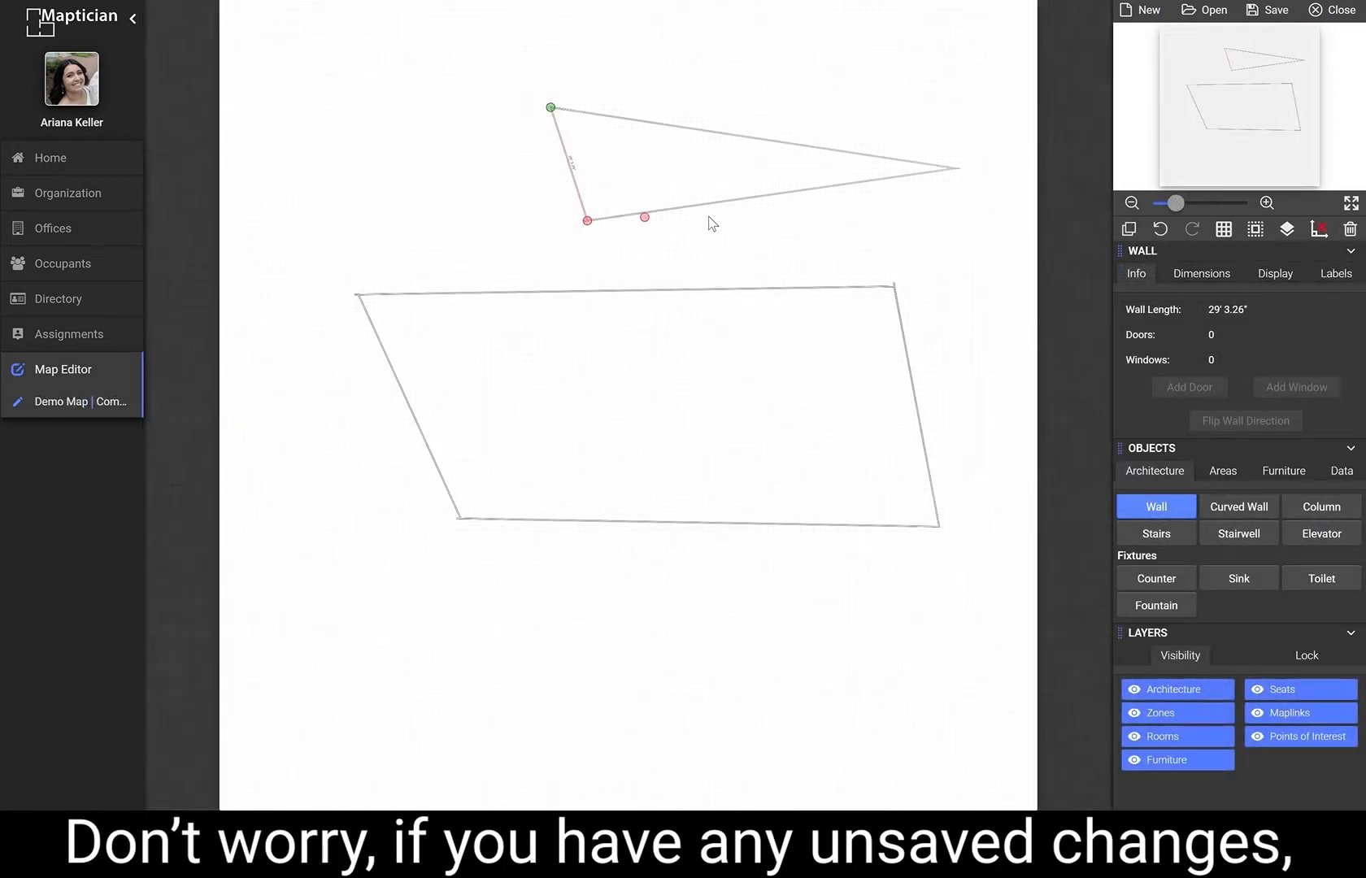
pyautogui.click(1325, 13)
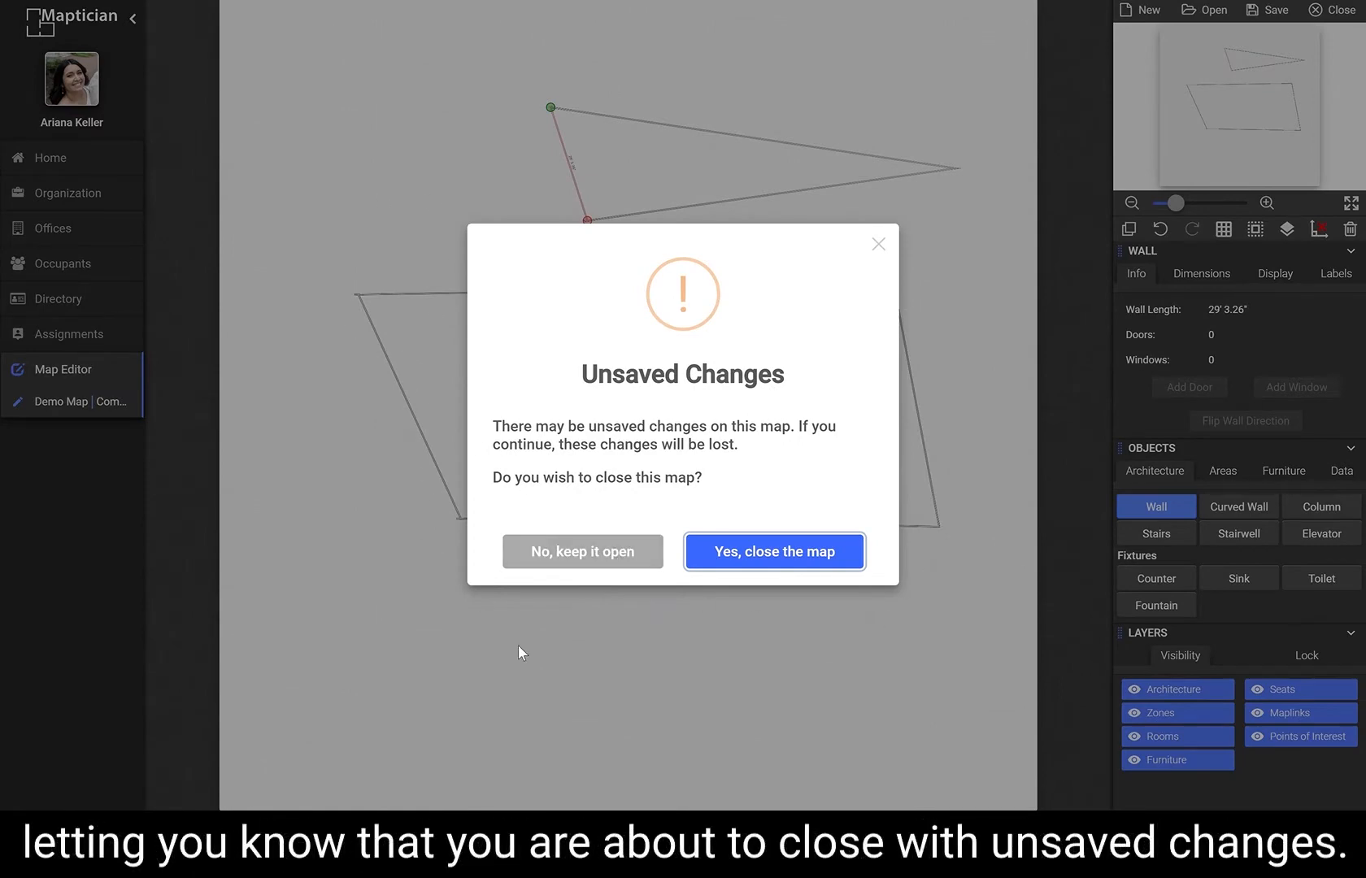
pyautogui.click(606, 560)
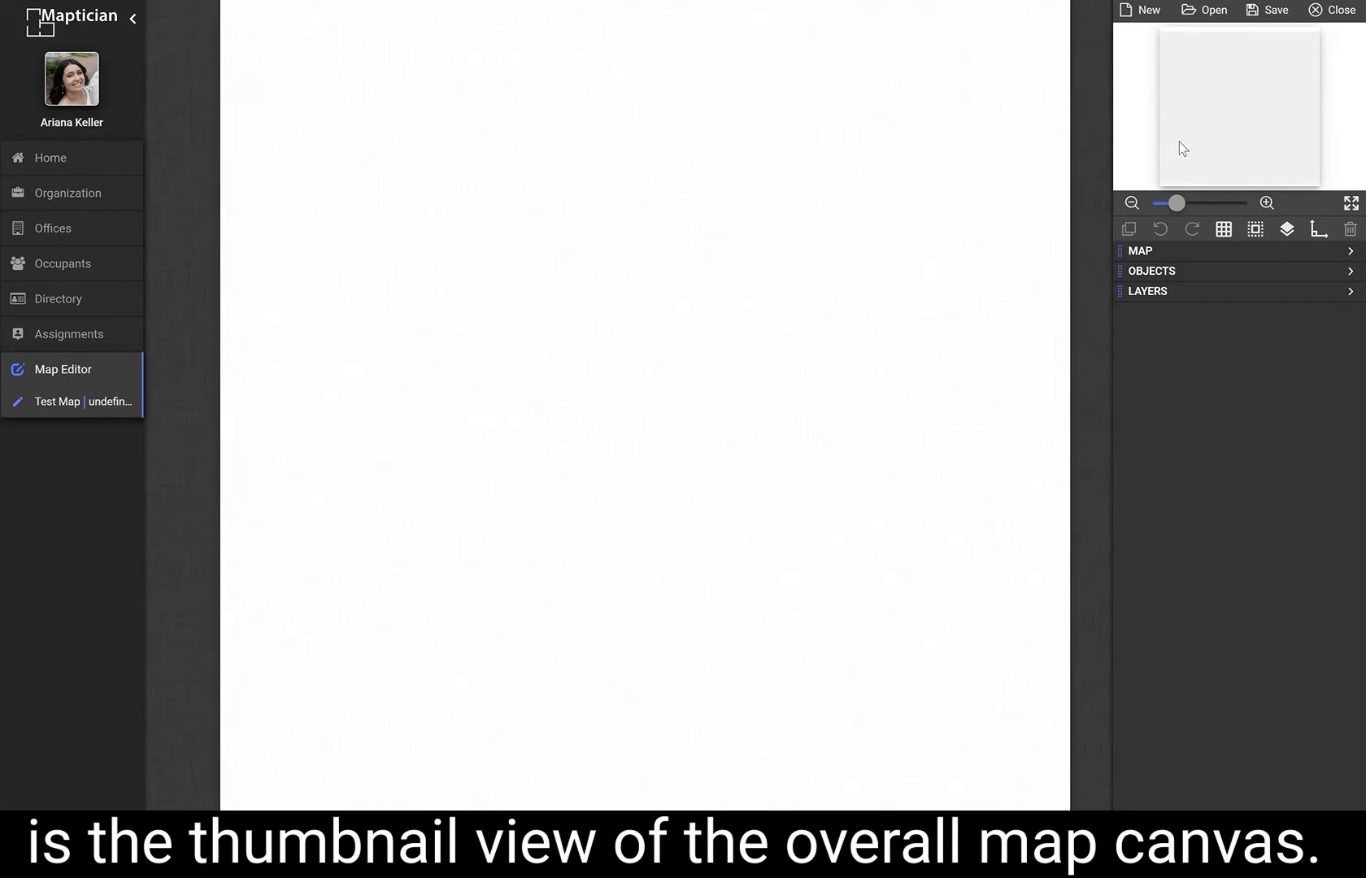
# Pan the canvas using the overview and adjust the zoom slider.
pyautogui.click(1179, 143)
pyautogui.moveTo(1207, 135); pyautogui.dragTo(1221, 104)
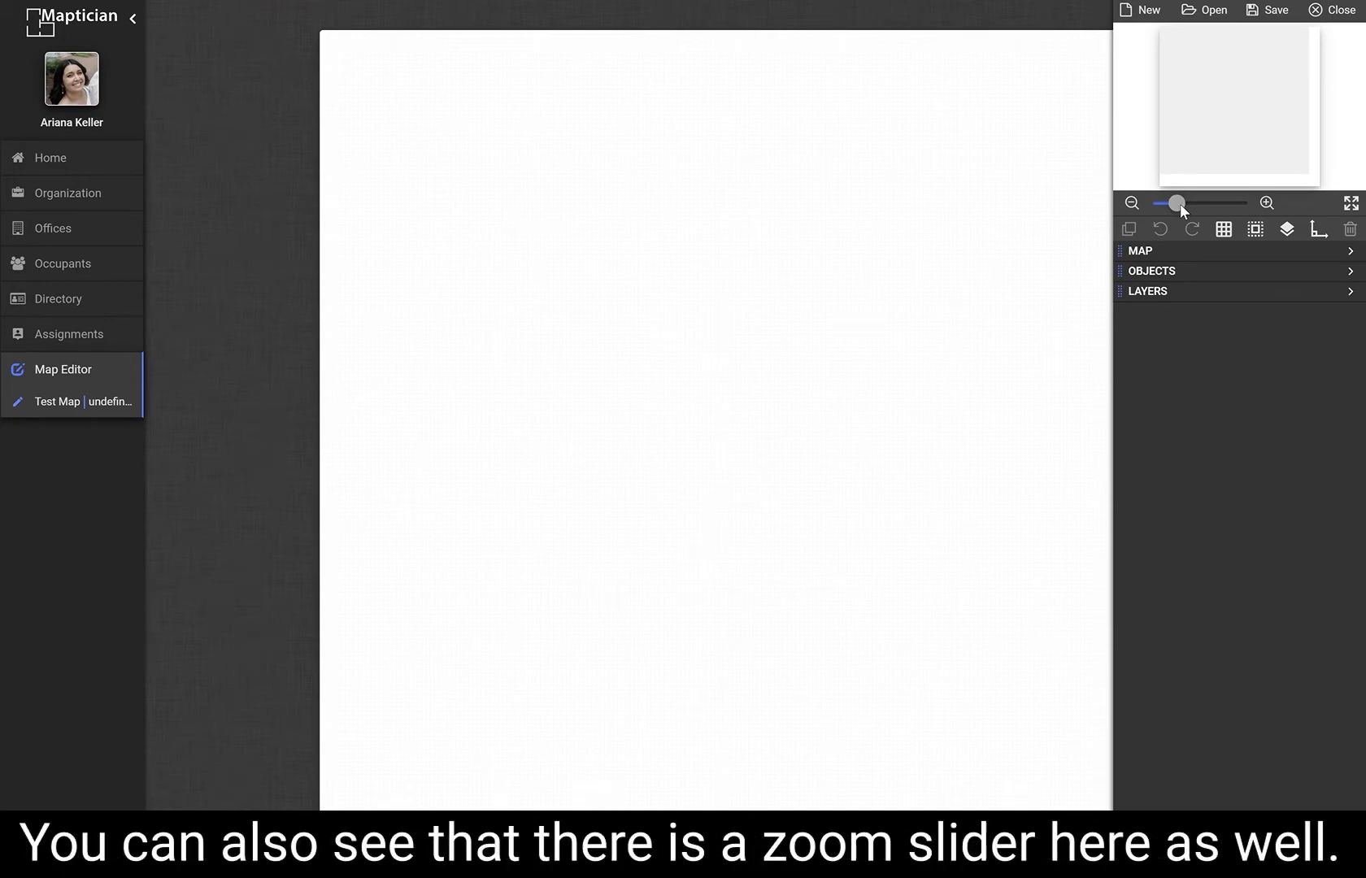
pyautogui.moveTo(1181, 203)
pyautogui.mouseDown()
pyautogui.moveTo(1215, 207)
pyautogui.moveTo(1193, 203)
pyautogui.mouseUp()
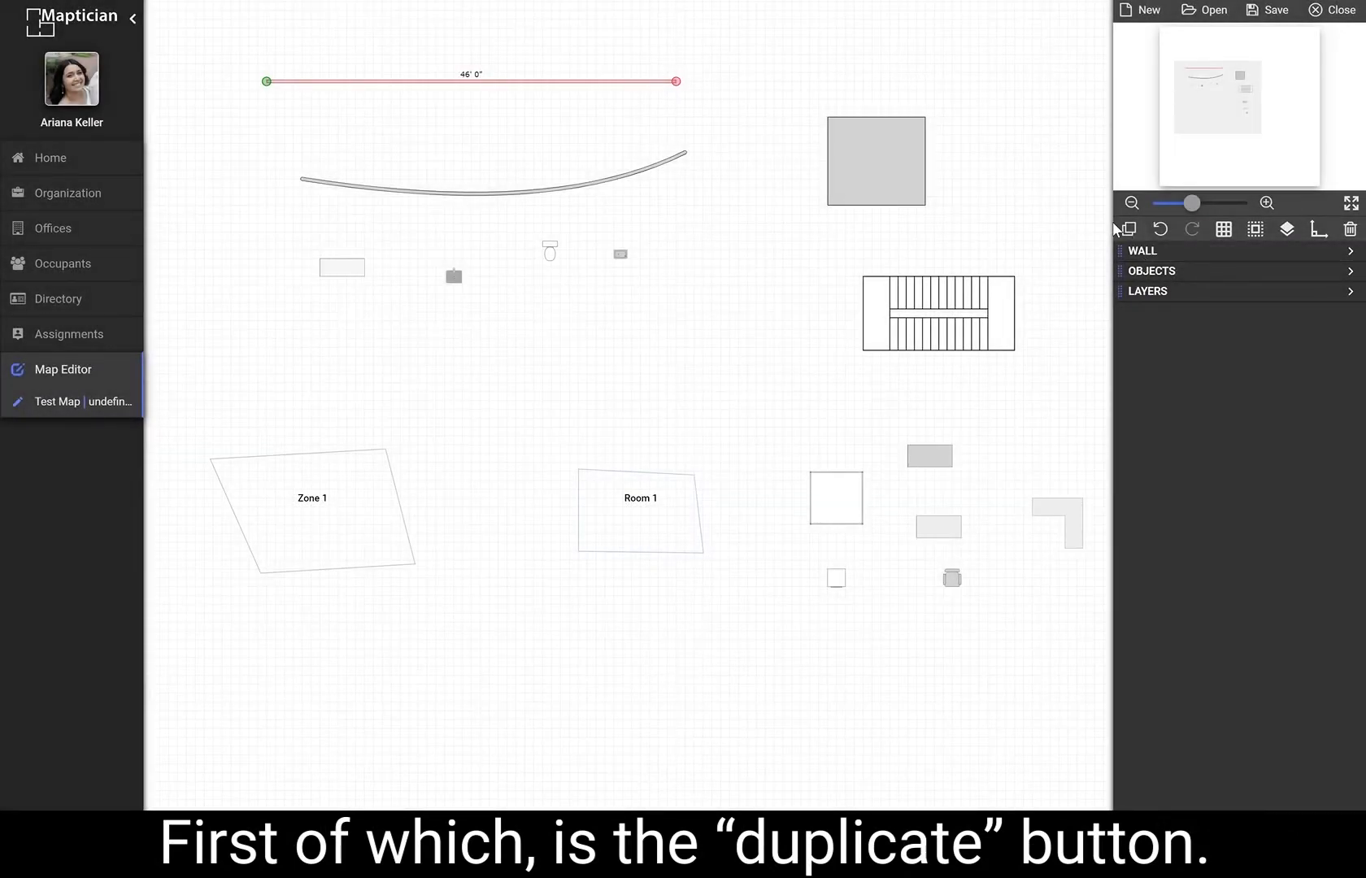
# Duplicate the selected straight wall, undo the duplication, and redo it.
pyautogui.click(1132, 231)
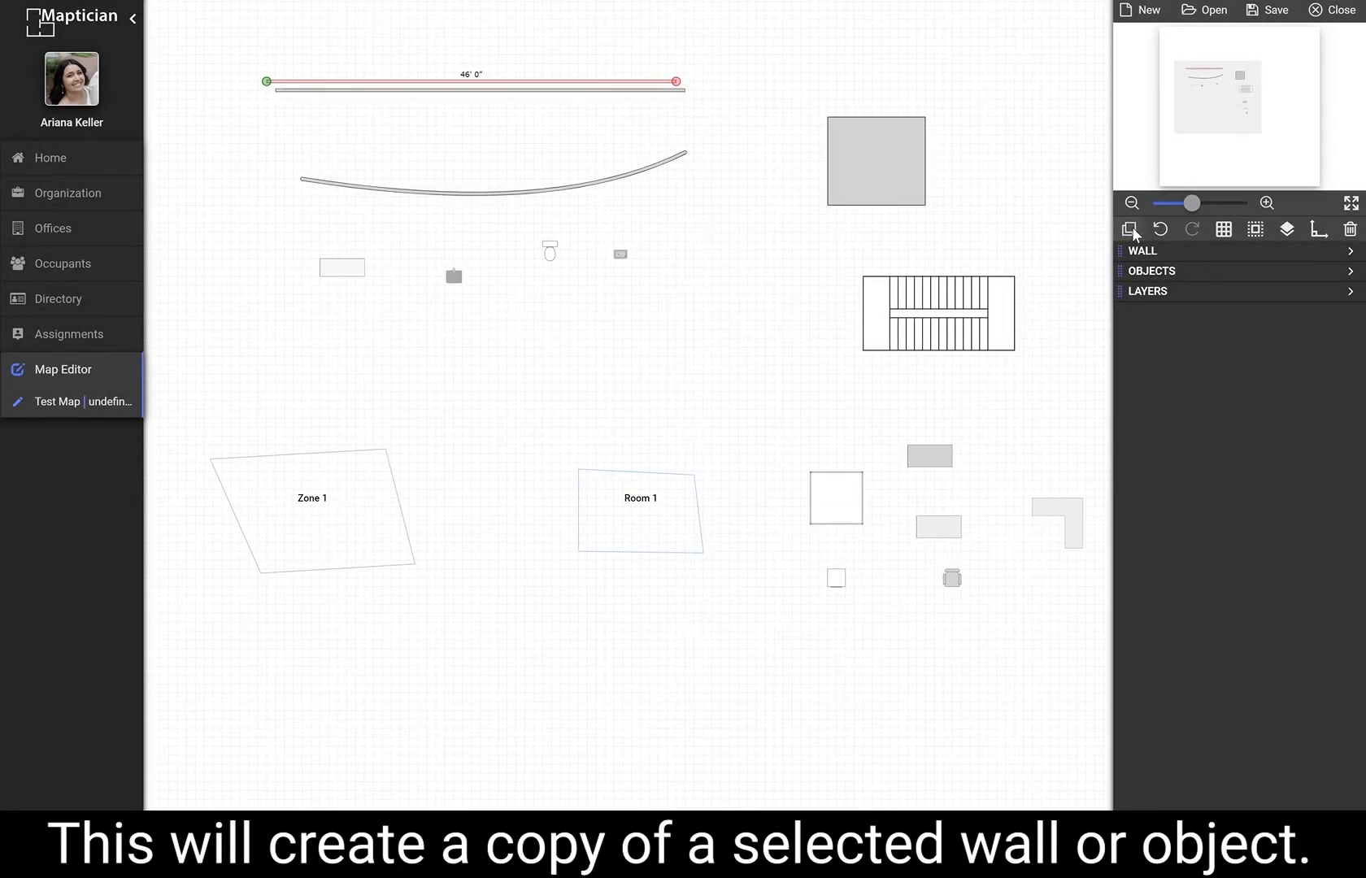
pyautogui.click(1165, 233)
pyautogui.click(1187, 234)
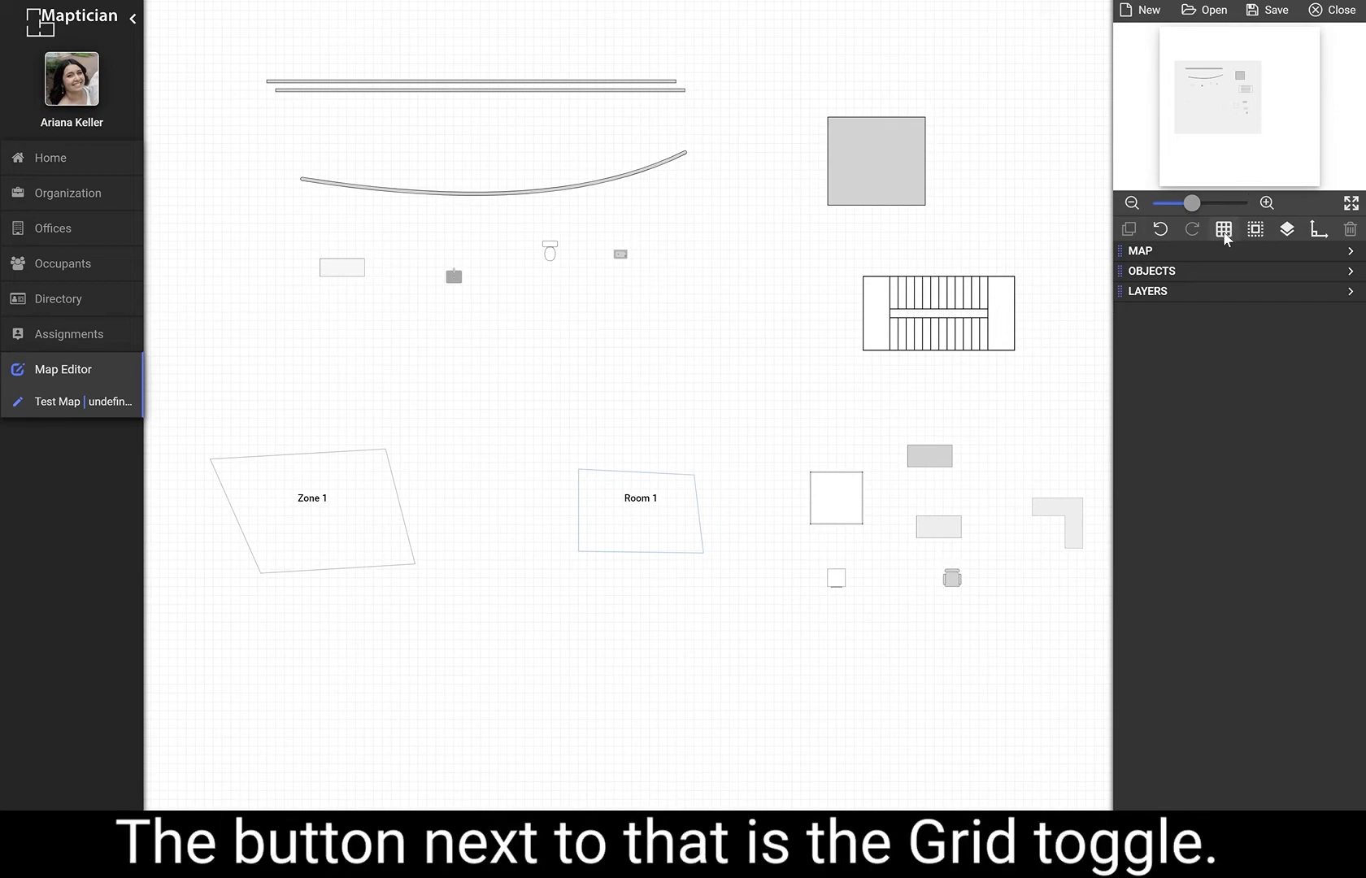
# Turn the canvas grid off and back on.
pyautogui.scroll(5, 817, 277)
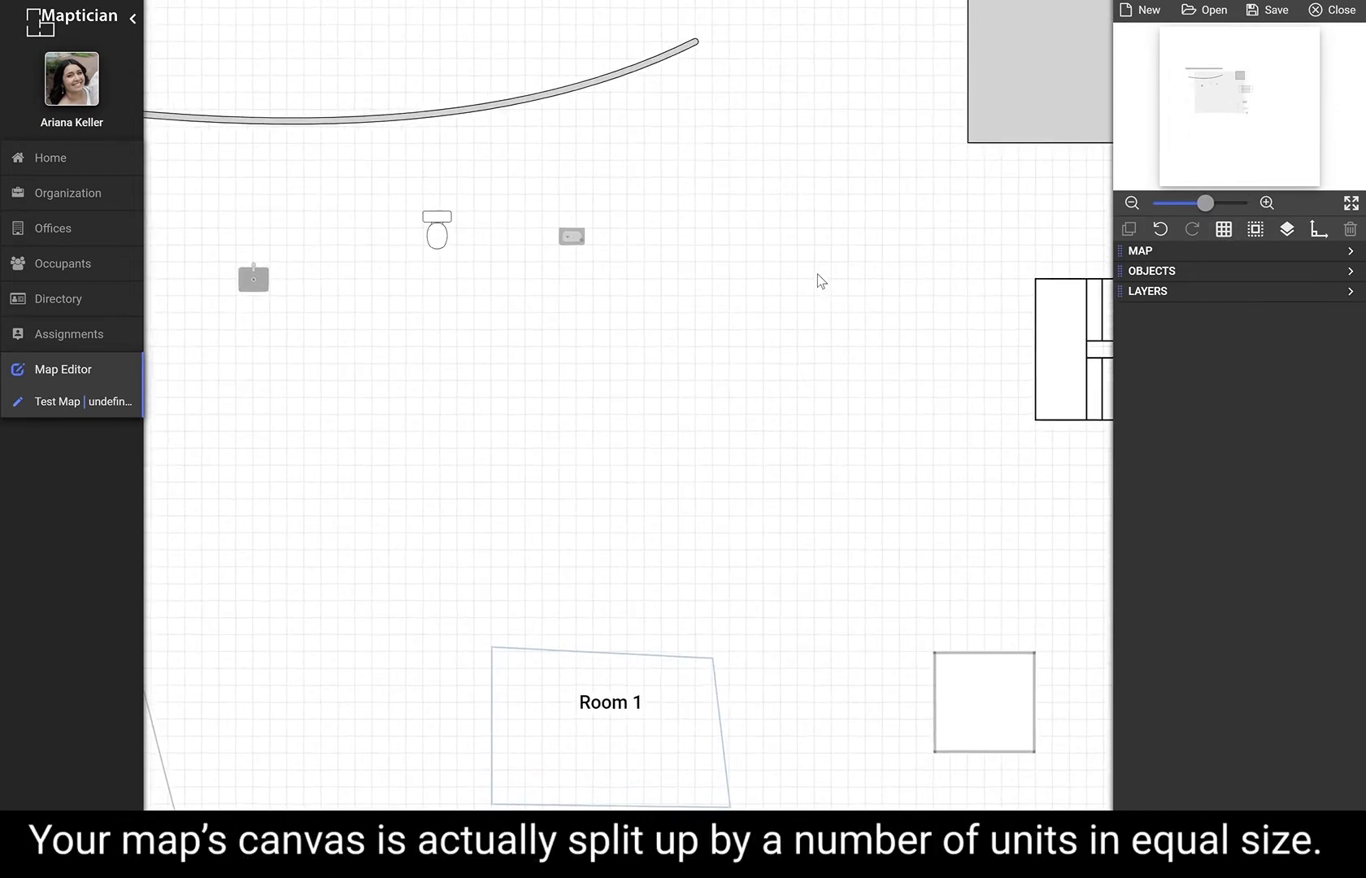
pyautogui.scroll(5, 817, 274)
pyautogui.moveTo(853, 309); pyautogui.dragTo(461, 178)
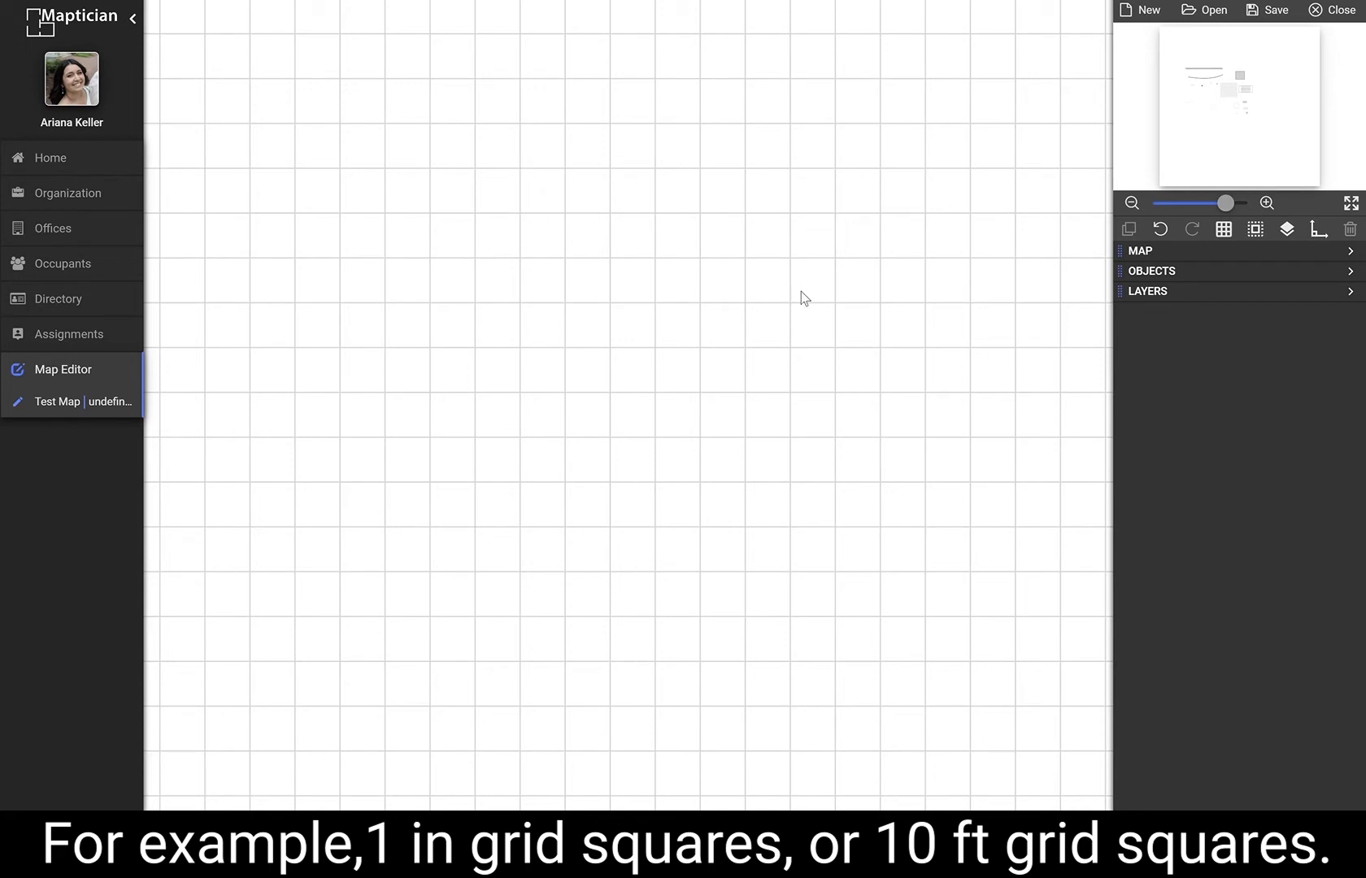
pyautogui.click(1223, 231)
pyautogui.click(1224, 231)
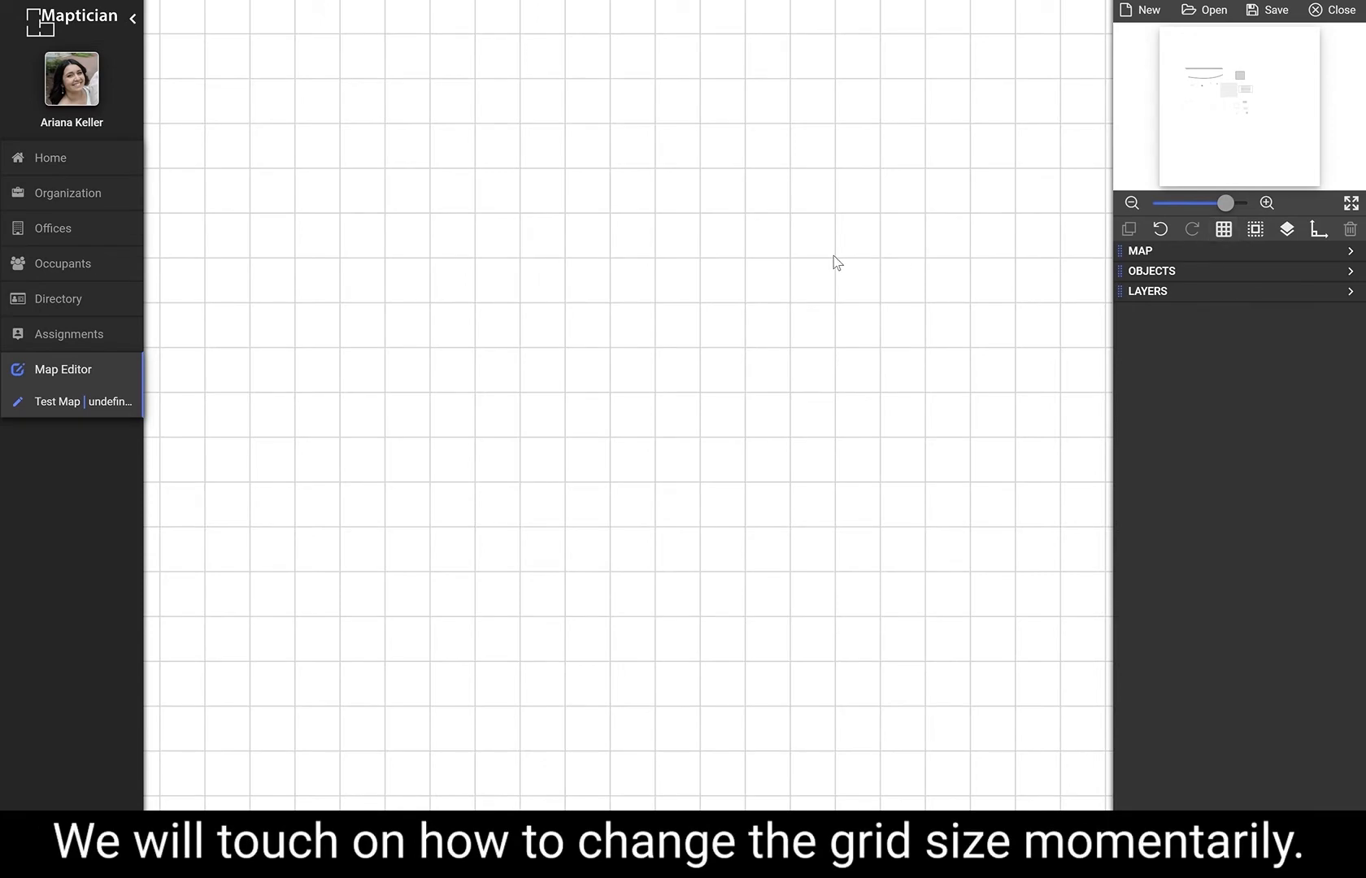
# Turn off grid snapping.
pyautogui.scroll(-5, 833, 260)
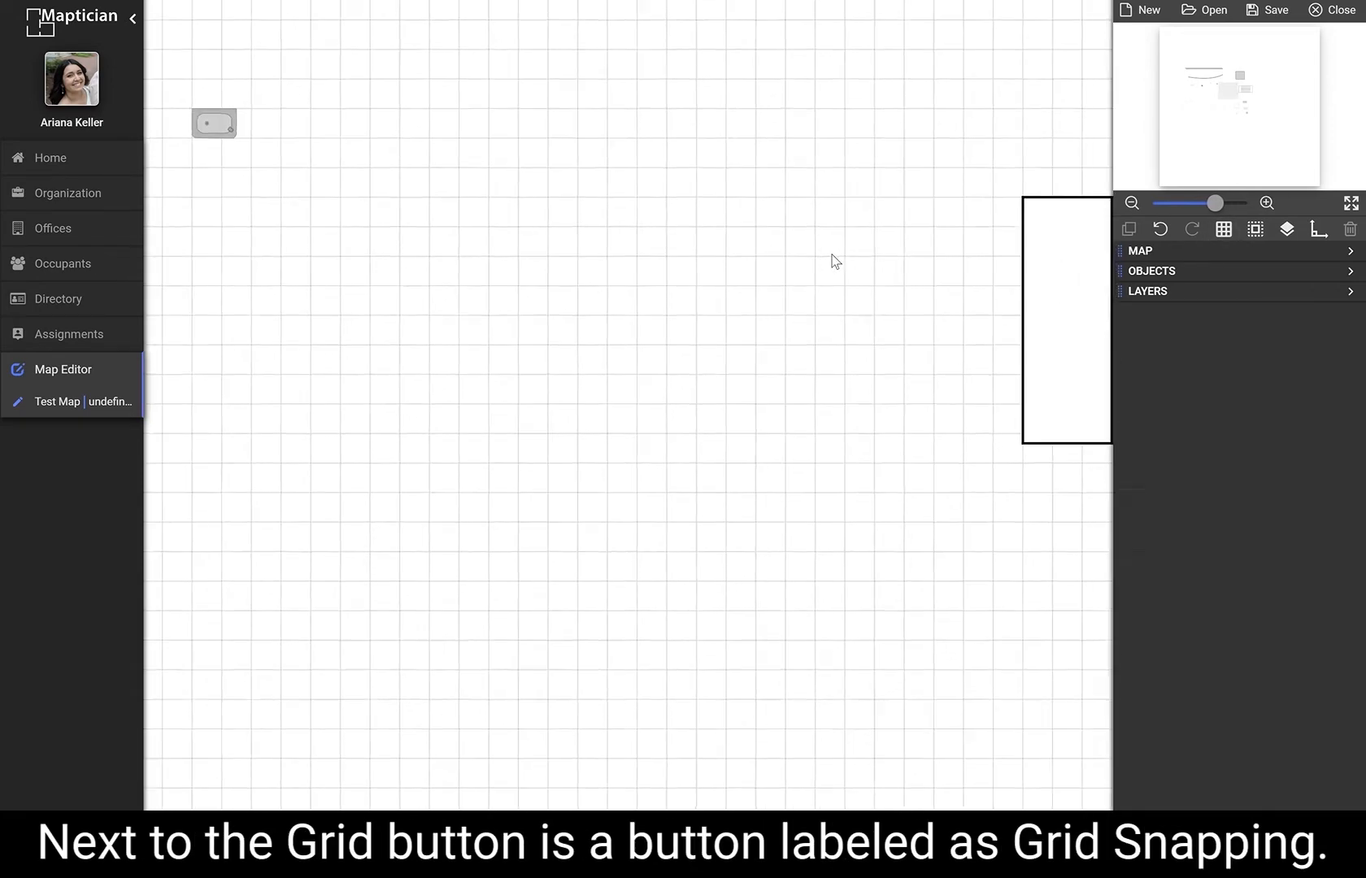
pyautogui.scroll(-3, 833, 261)
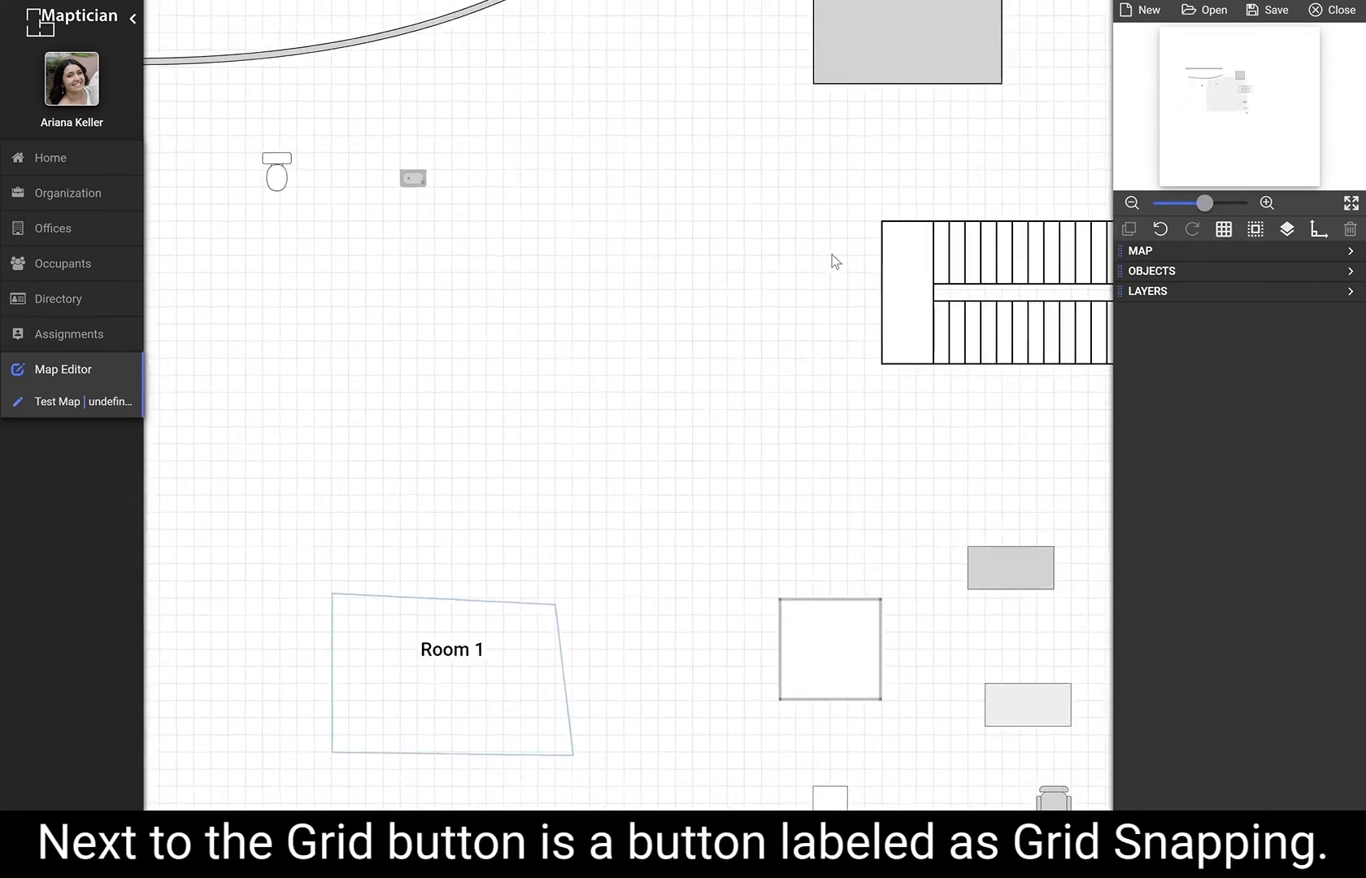
pyautogui.click(1251, 236)
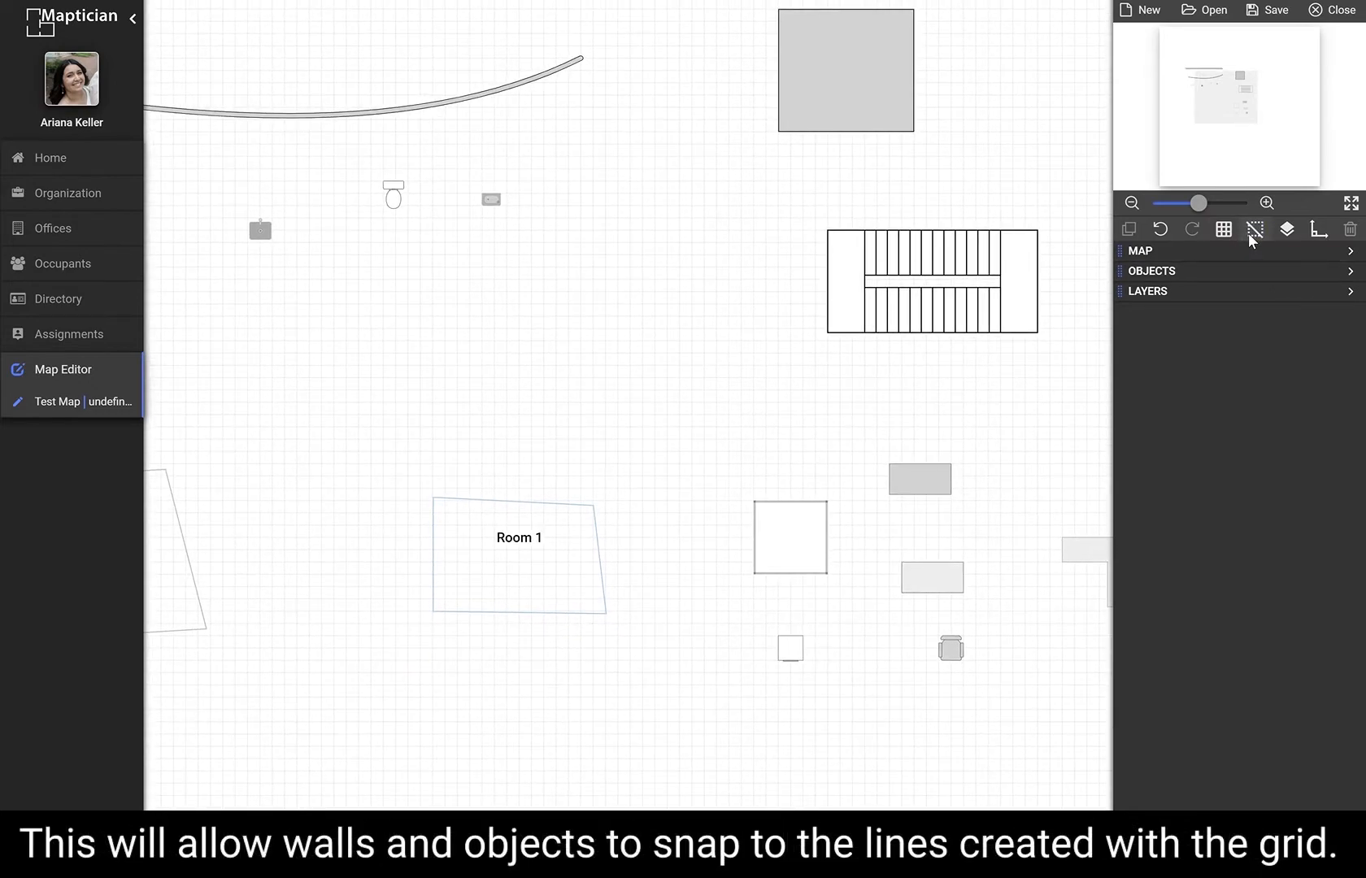
# Move the light desk directly beneath the grey desk and place the L-desk beside them.
pyautogui.moveTo(549, 235); pyautogui.dragTo(817, 457)
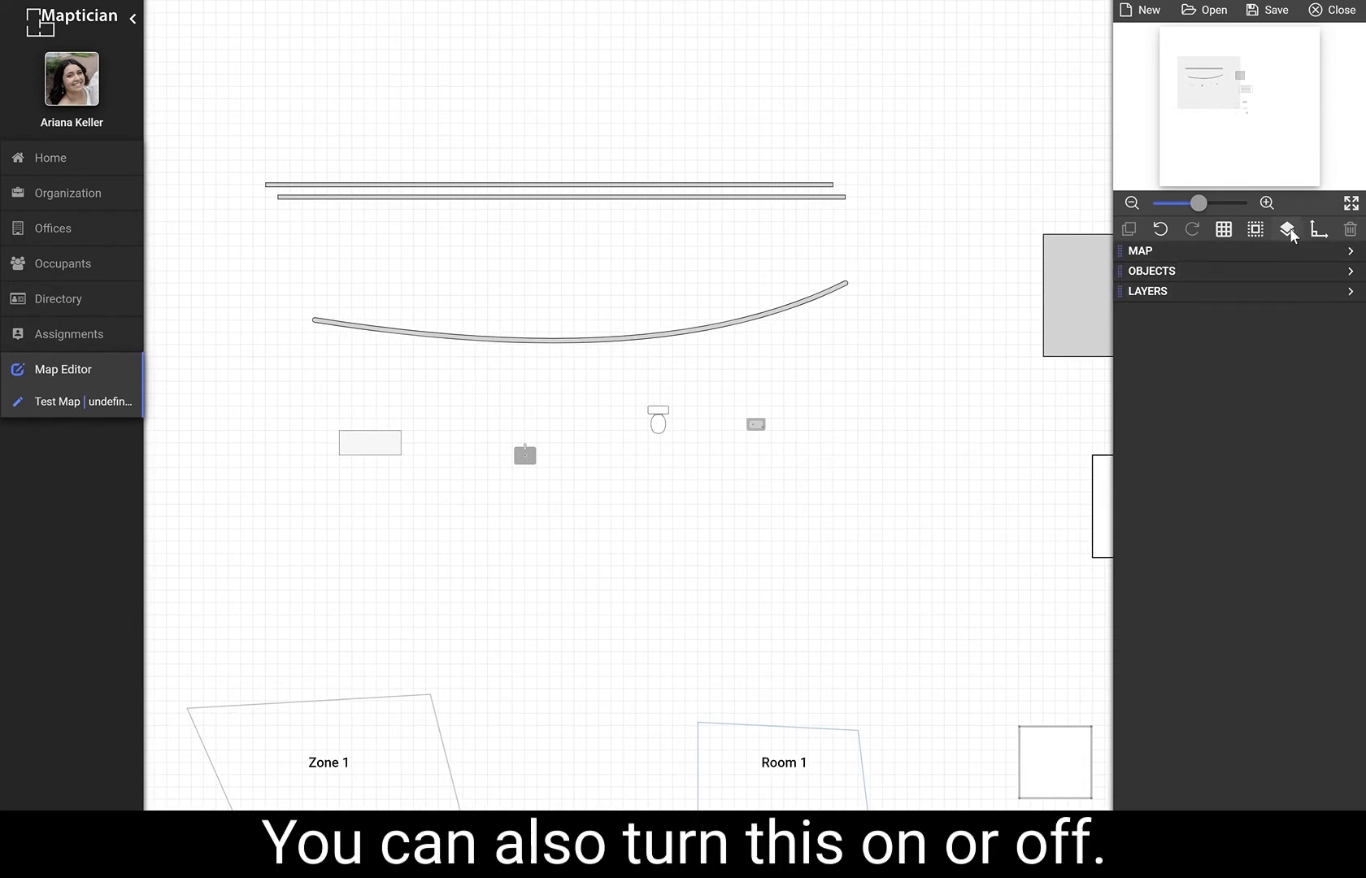
pyautogui.moveTo(985, 433); pyautogui.dragTo(591, 232)
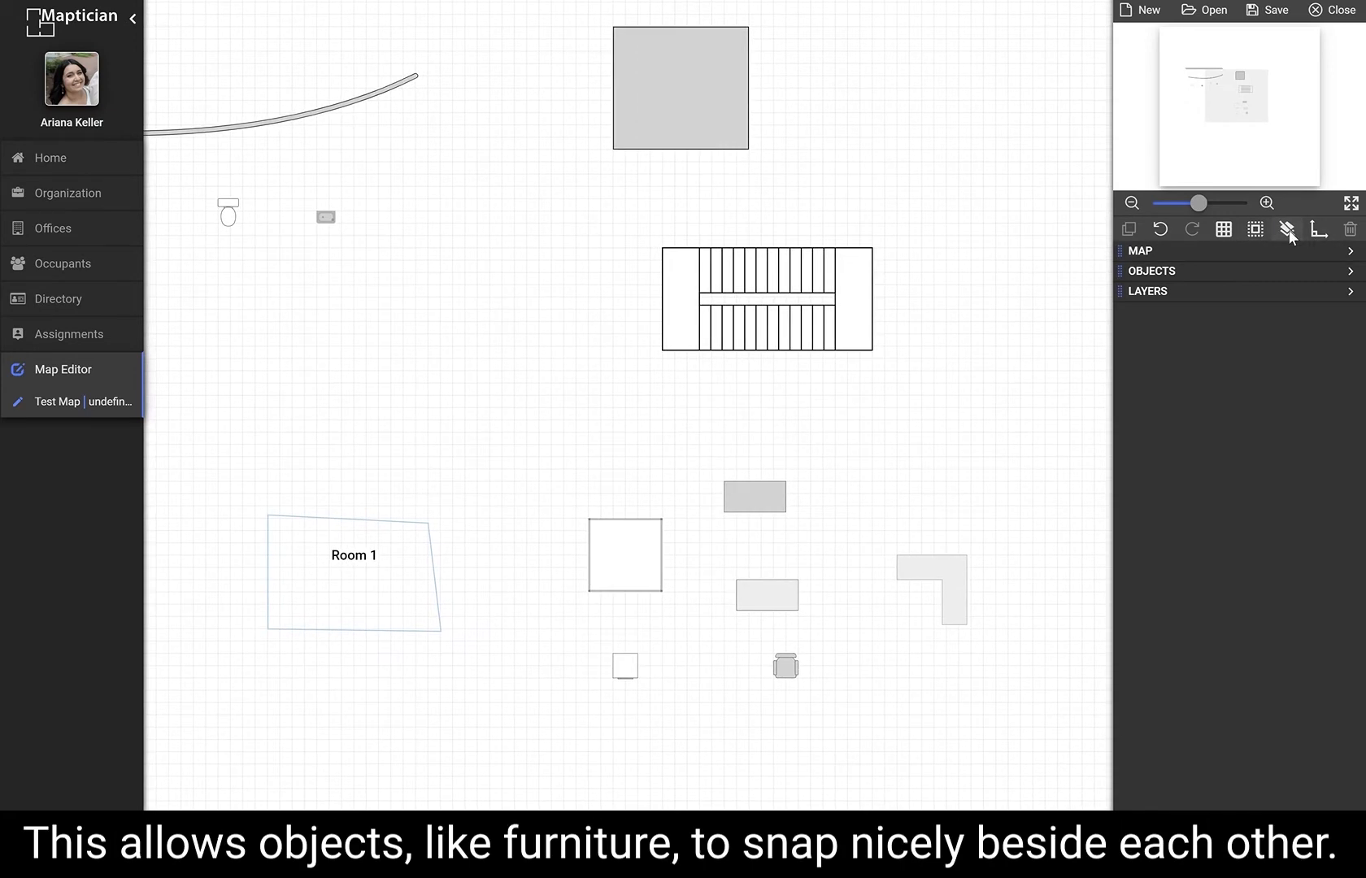
pyautogui.moveTo(796, 588); pyautogui.dragTo(749, 524)
pyautogui.moveTo(938, 581); pyautogui.dragTo(823, 506)
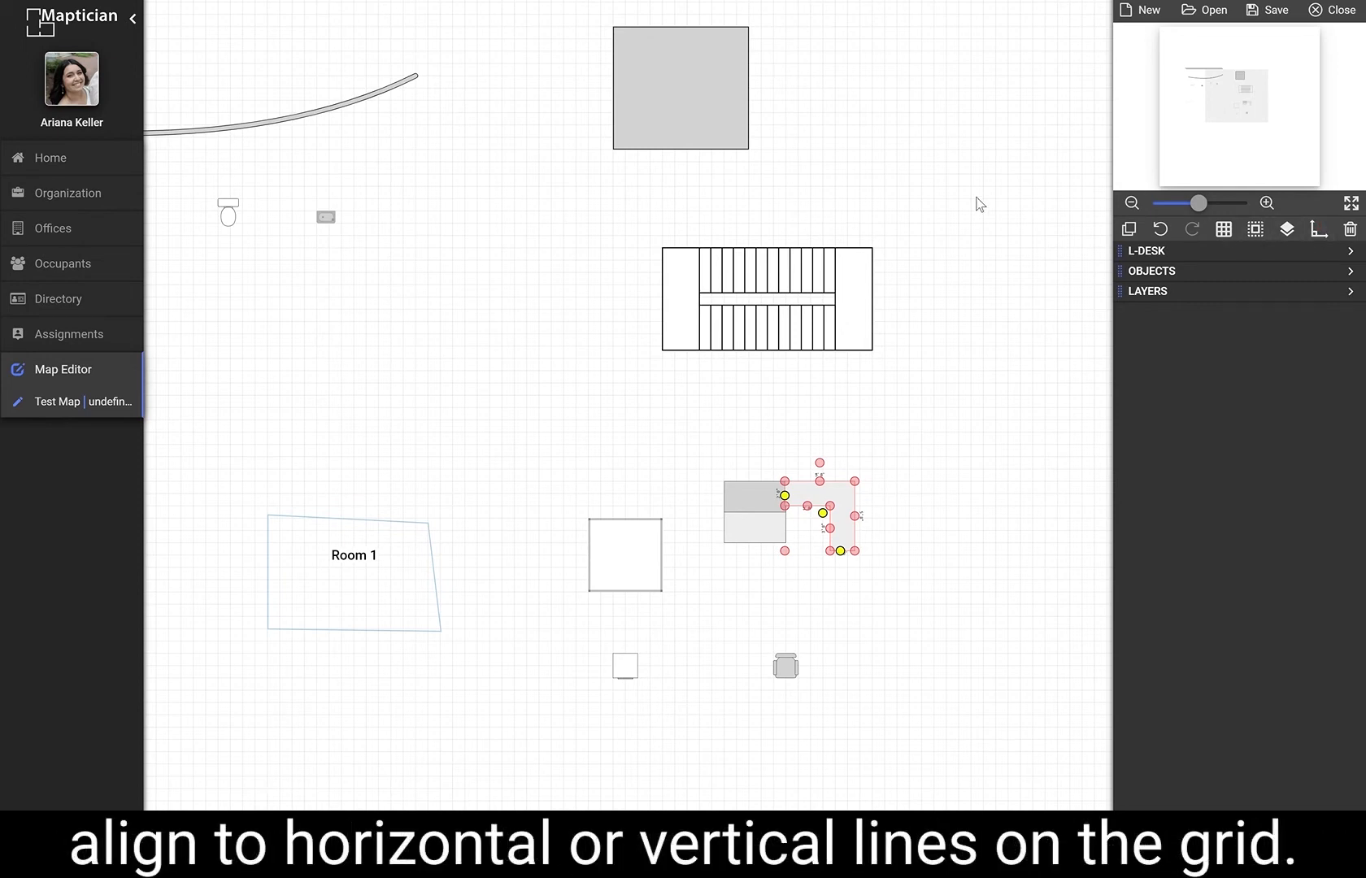
# Delete the stairwell from the map.
pyautogui.scroll(-3, 936, 202)
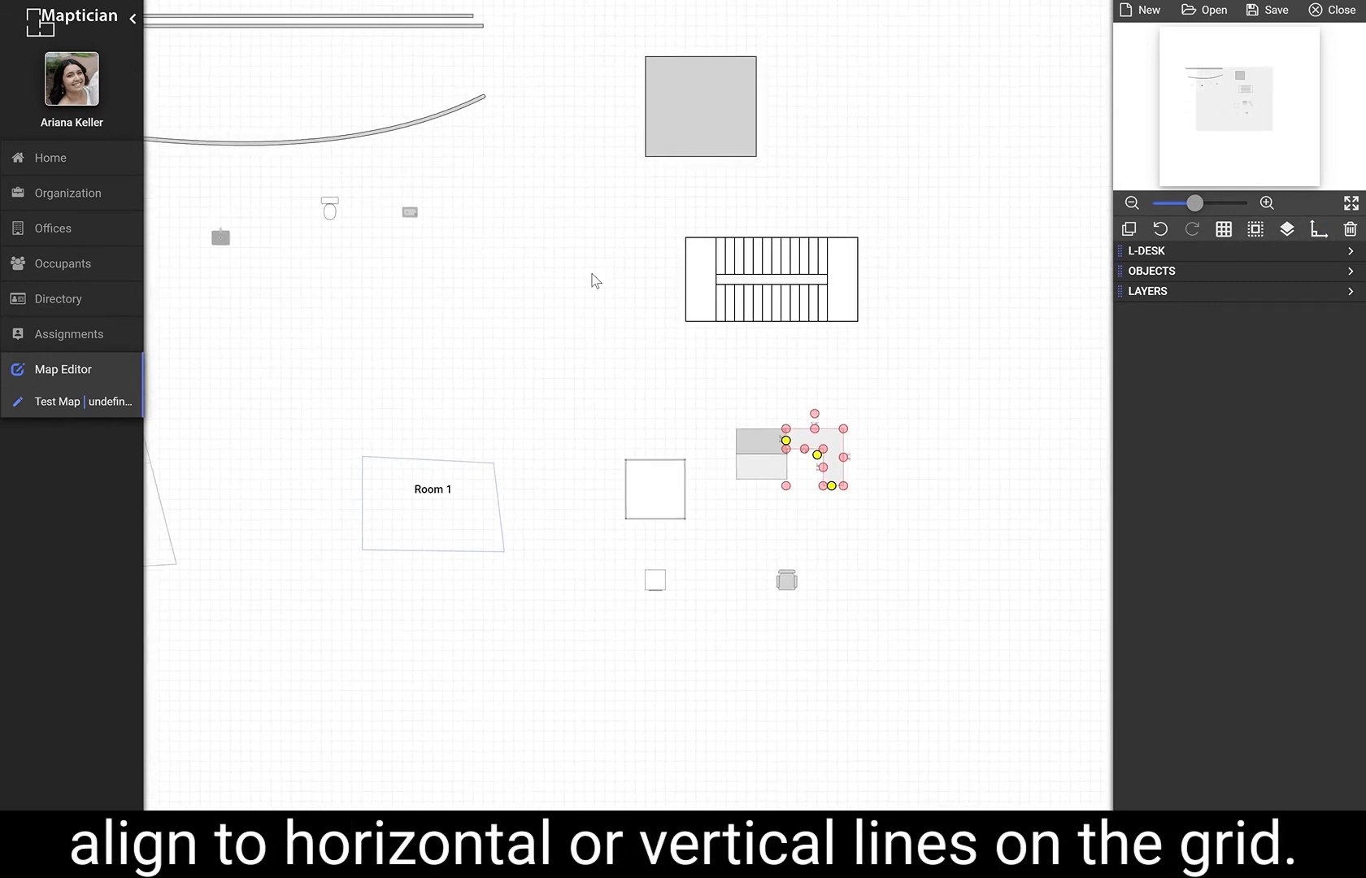
pyautogui.moveTo(644, 365); pyautogui.dragTo(760, 420)
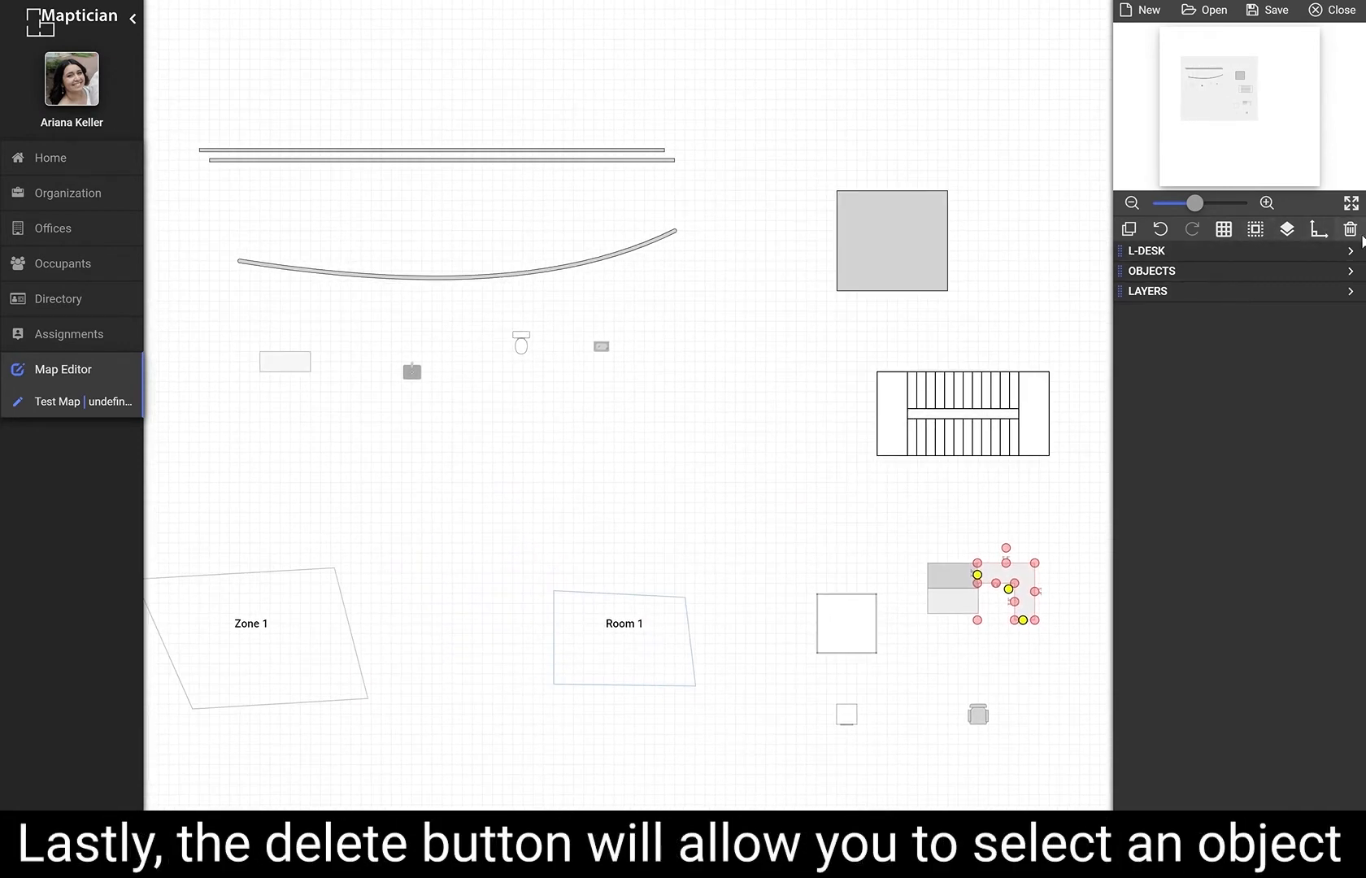
pyautogui.click(1009, 488)
pyautogui.click(1001, 435)
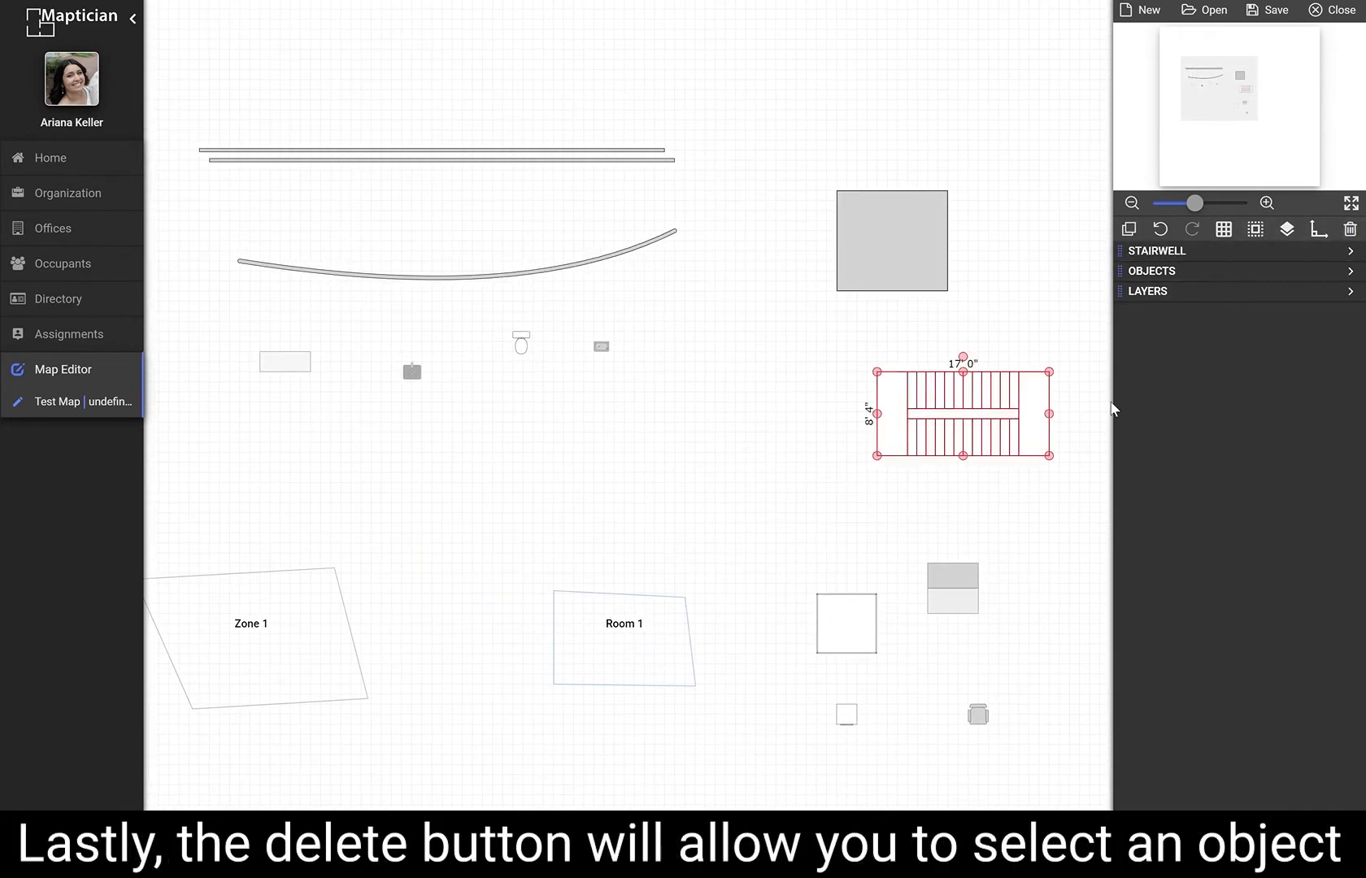
pyautogui.click(1350, 229)
# Open the map settings, review its info and dimensions, and set the map grid to Visible.
pyautogui.scroll(-3, 1010, 380)
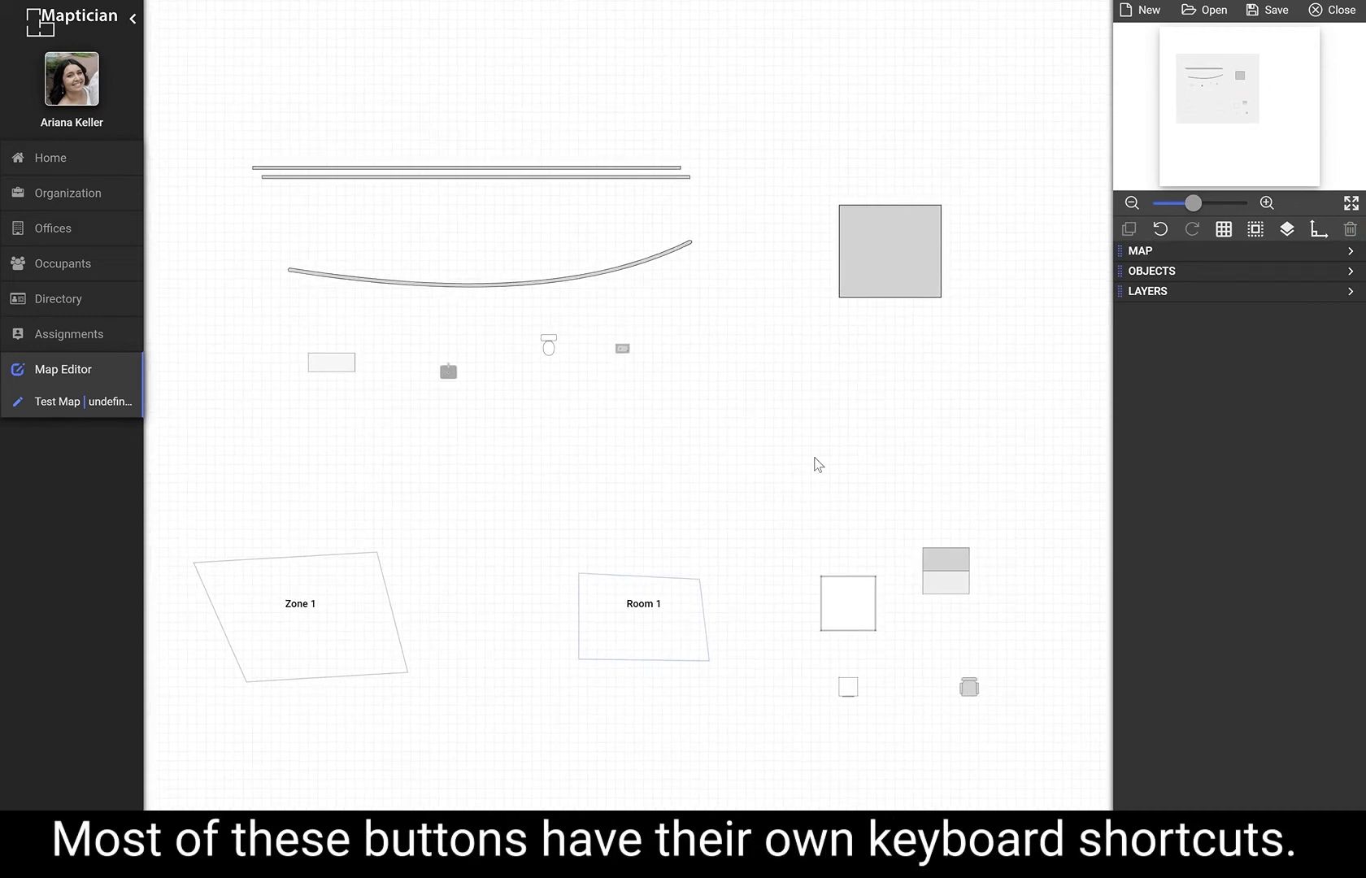
pyautogui.moveTo(827, 462); pyautogui.dragTo(793, 402)
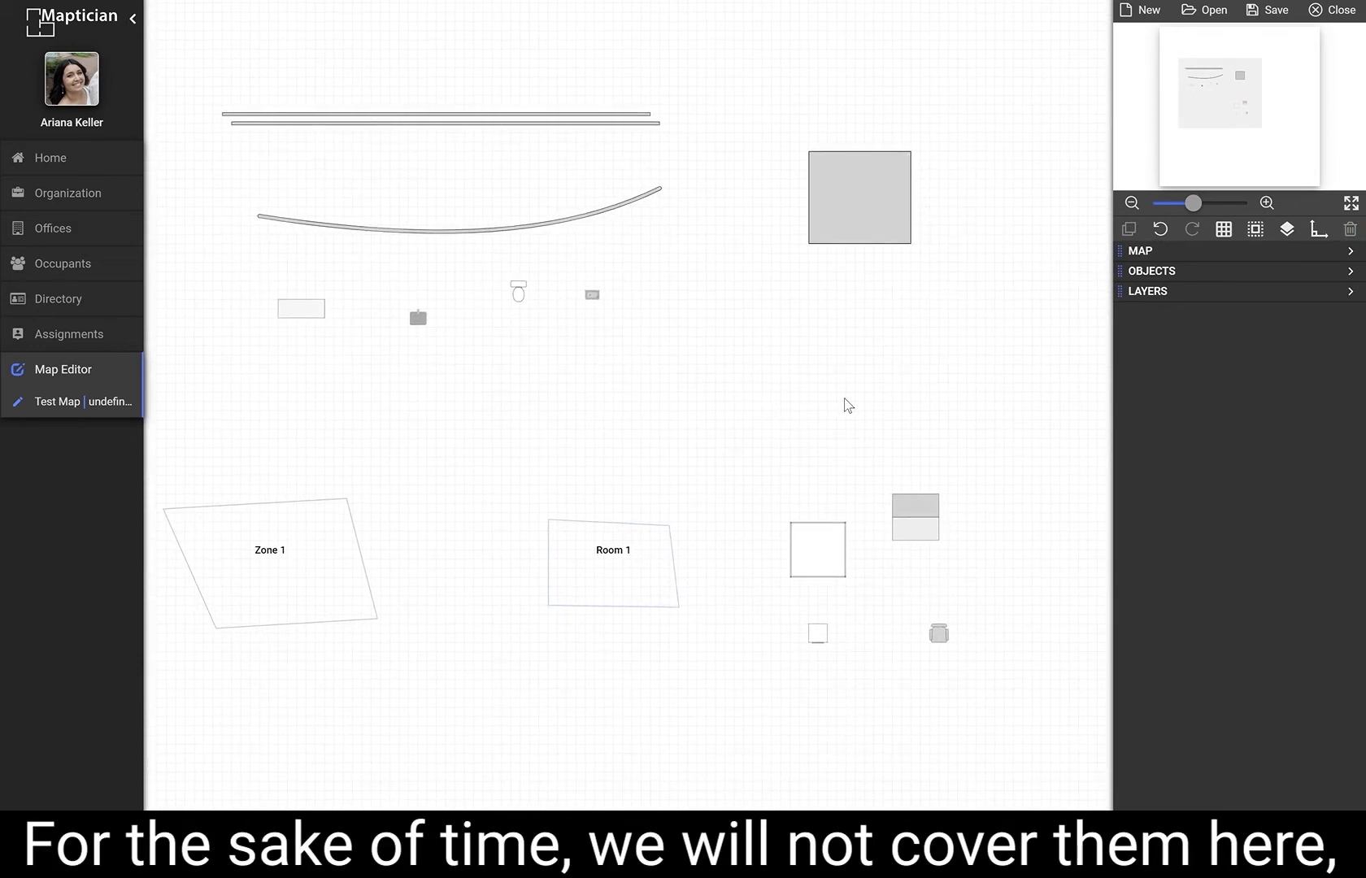
pyautogui.click(1352, 253)
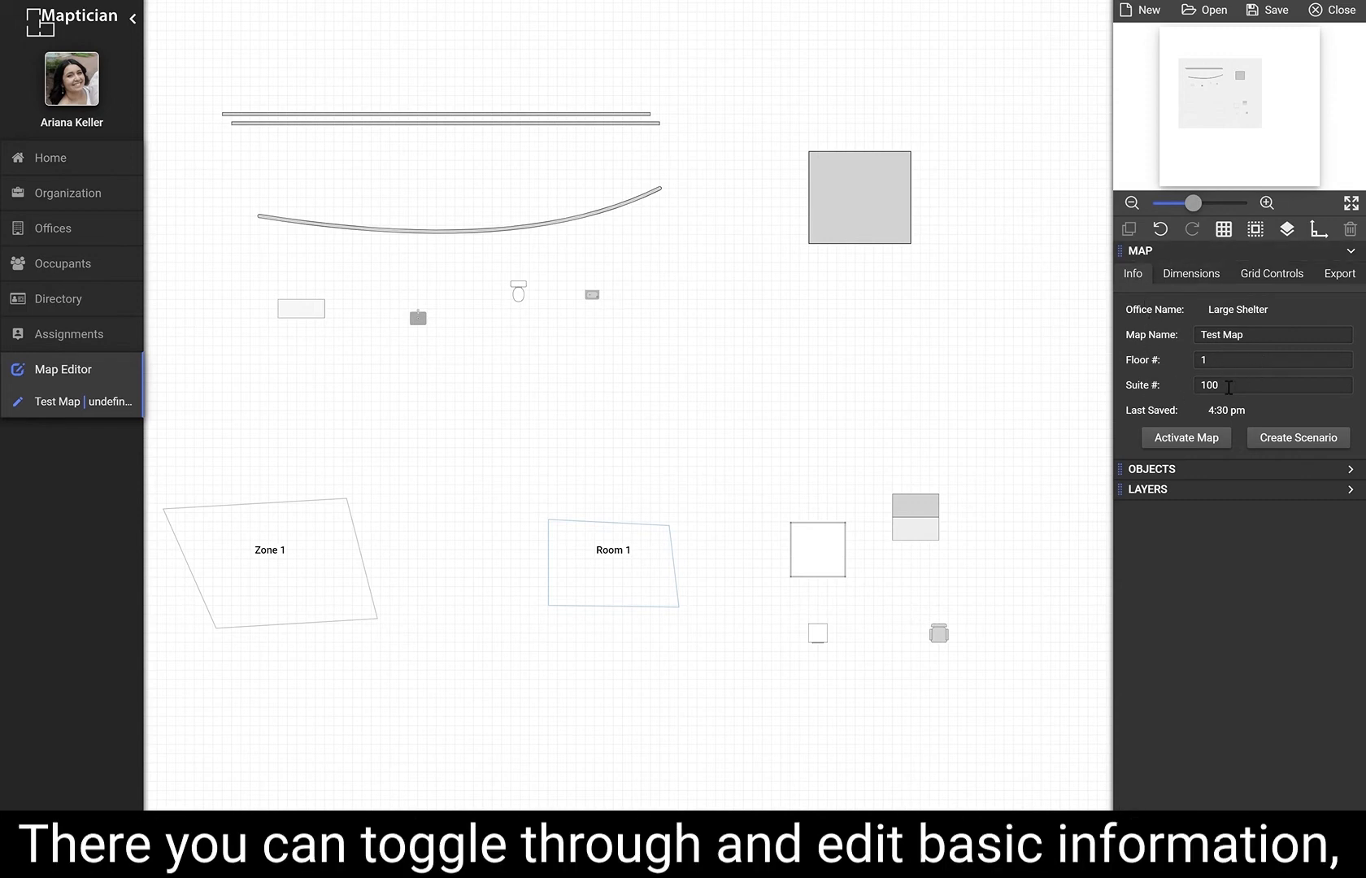
pyautogui.click(1176, 277)
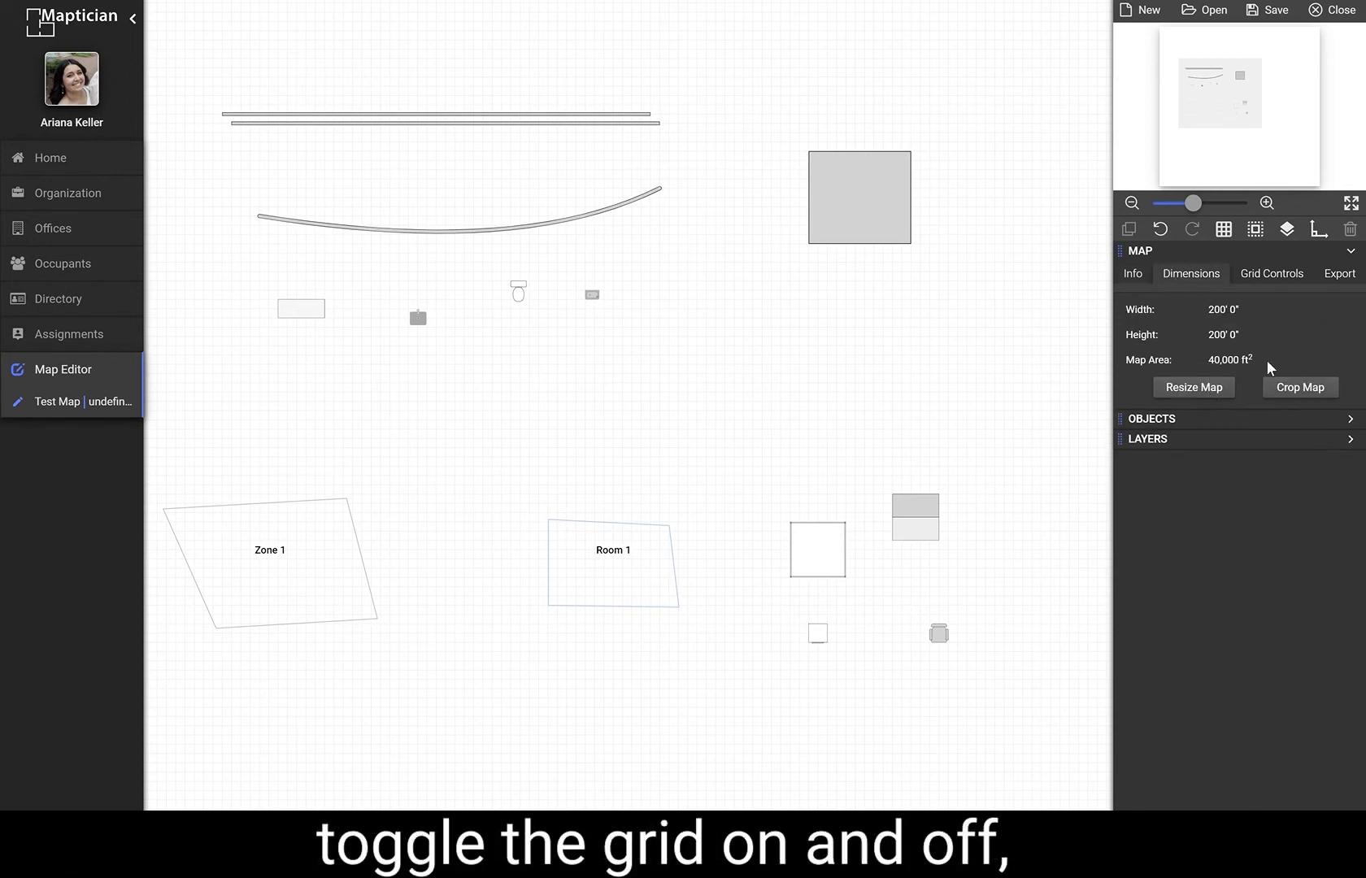
pyautogui.click(1259, 272)
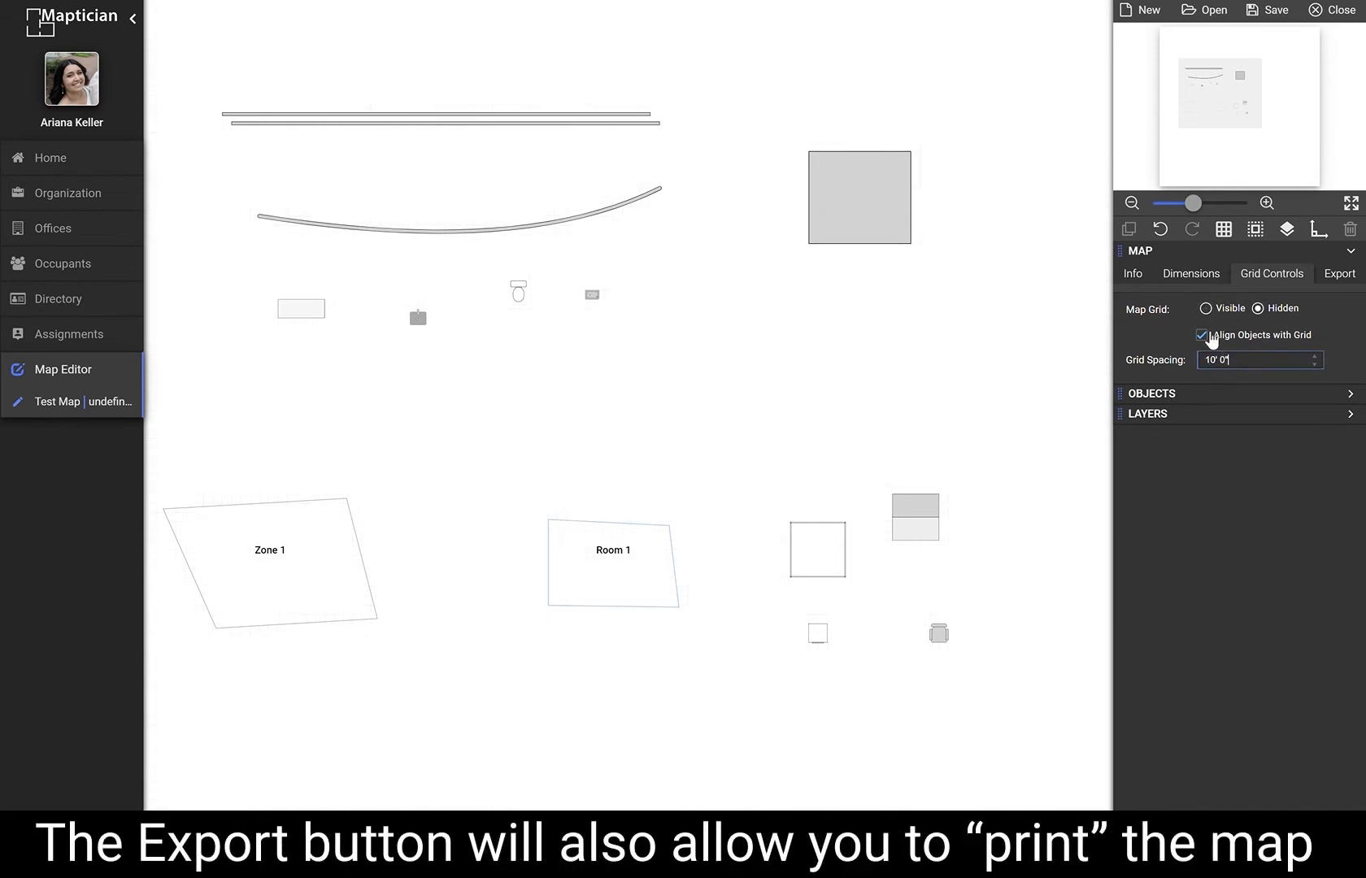
pyautogui.click(1210, 309)
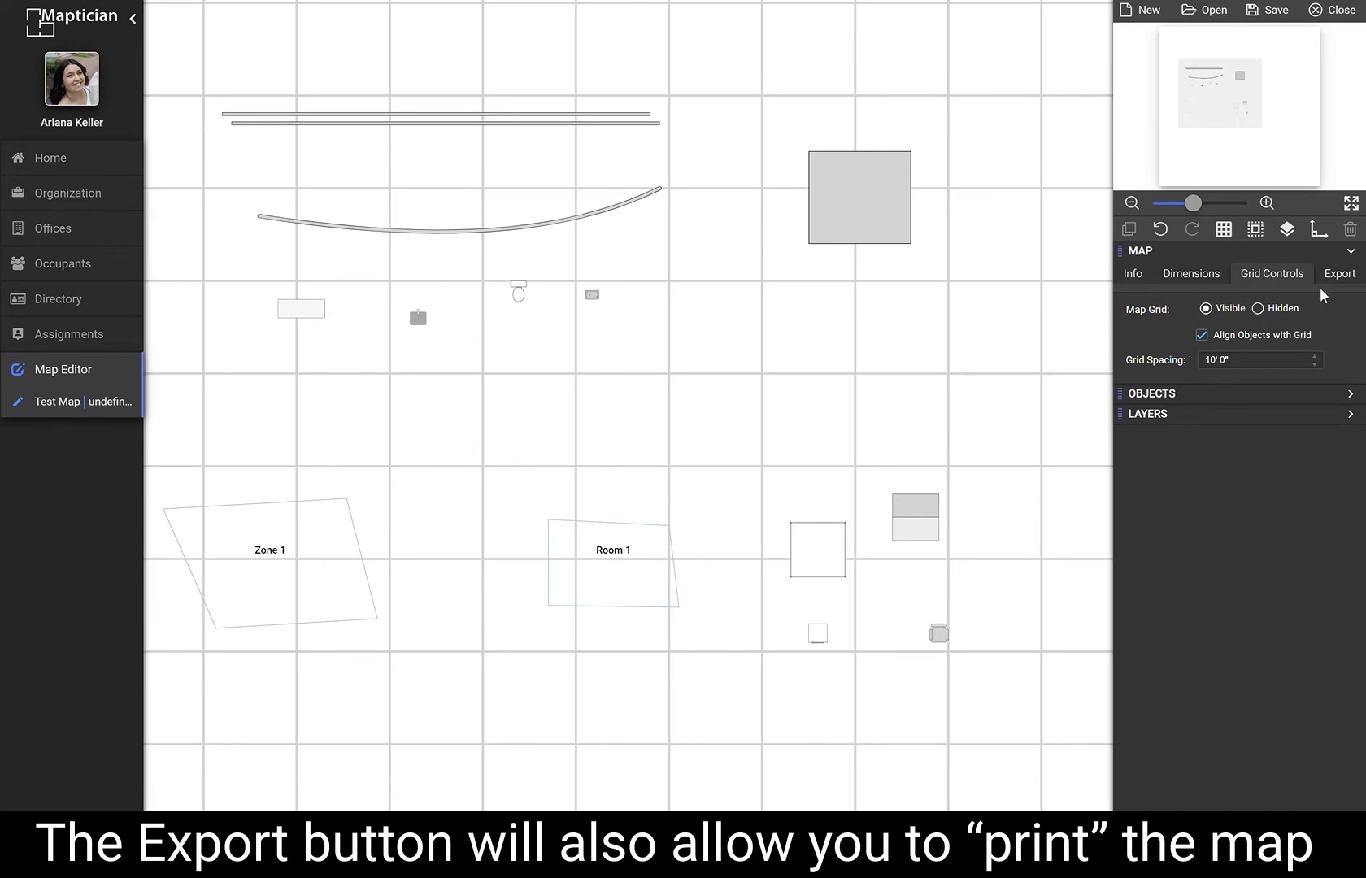
# Open the Print Map and Clone Map dialogs from the export settings and close both without printing or cloning.
pyautogui.click(1338, 273)
pyautogui.click(1205, 311)
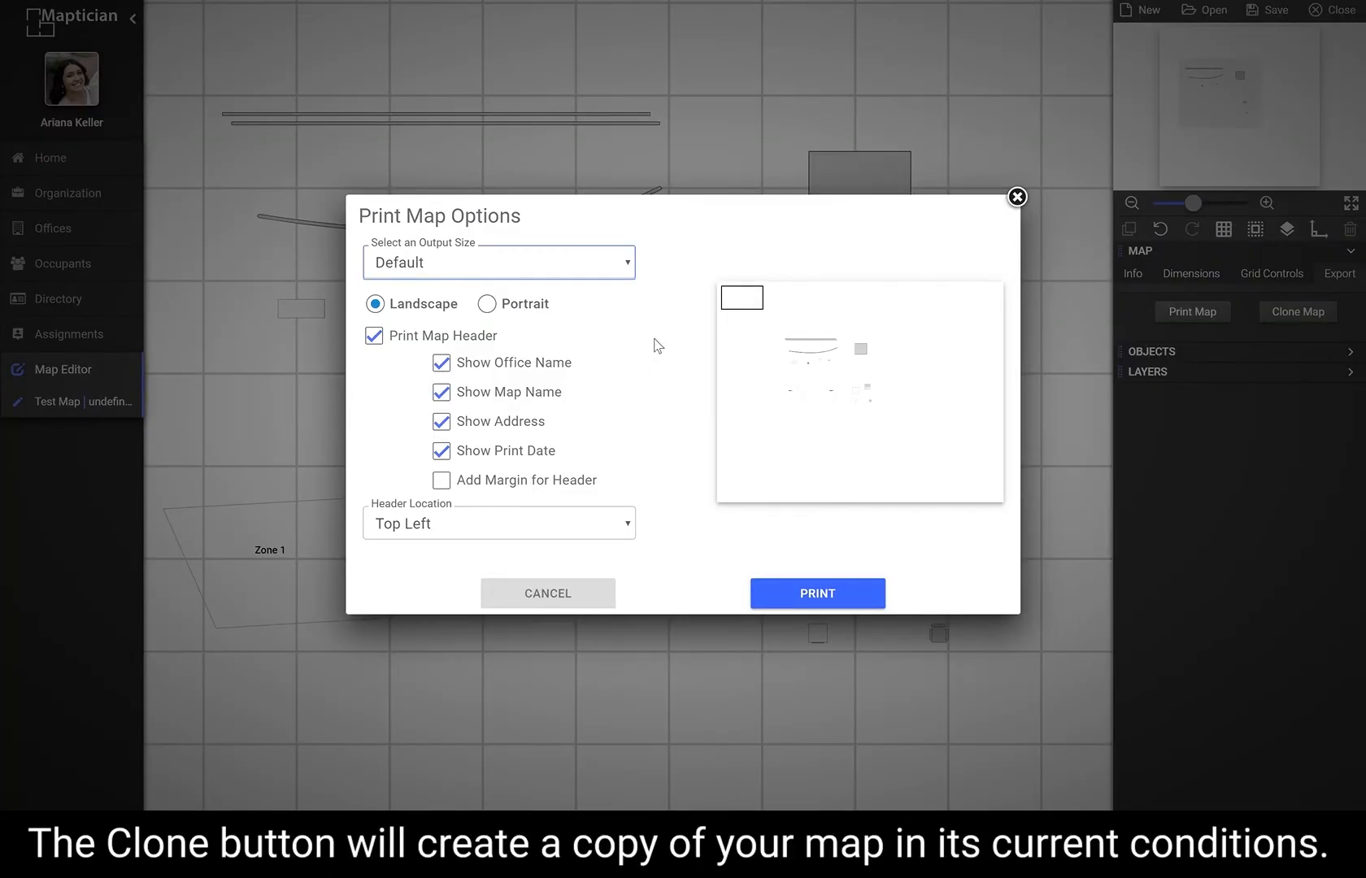
pyautogui.click(1041, 206)
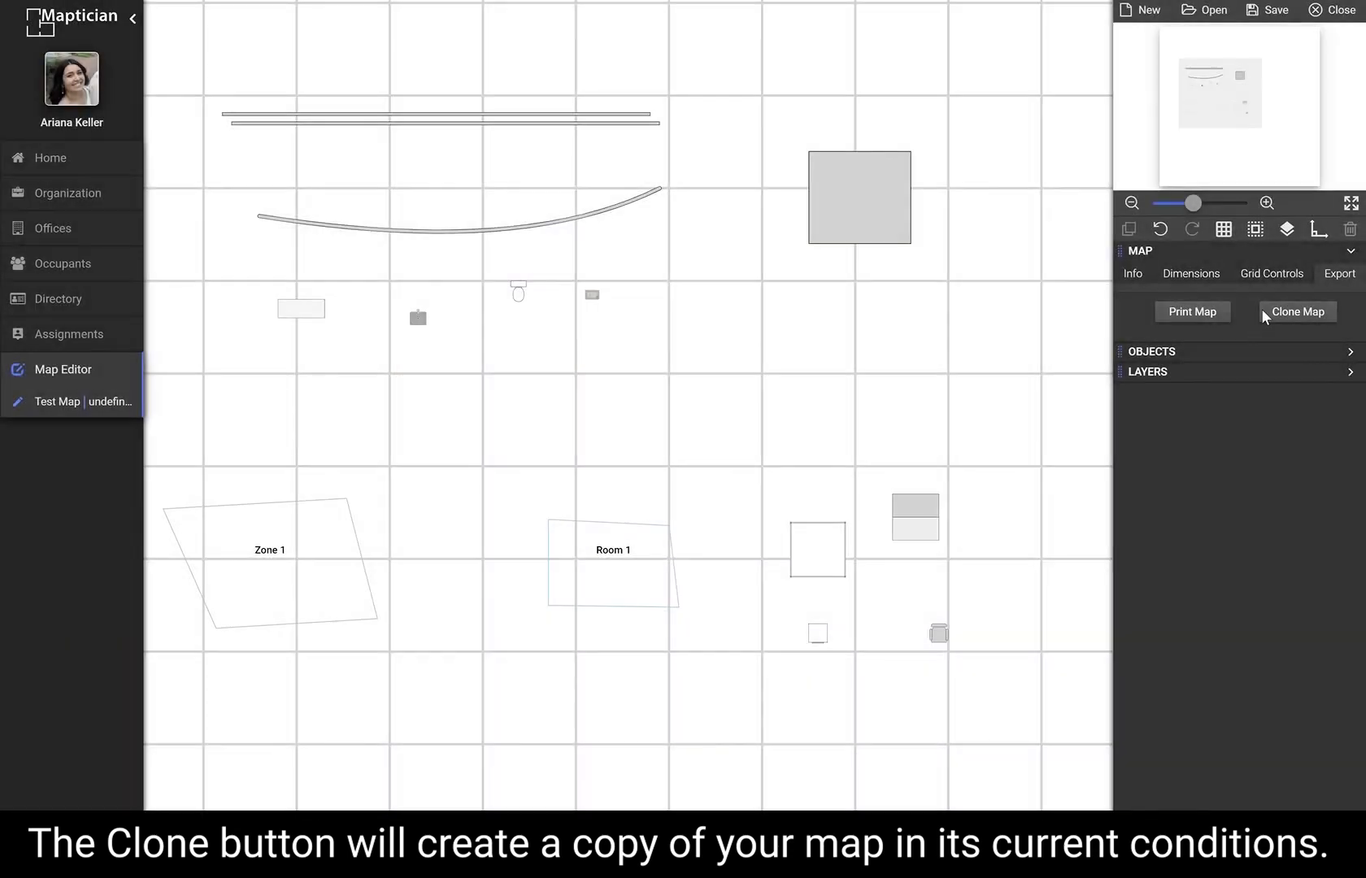
pyautogui.click(1270, 315)
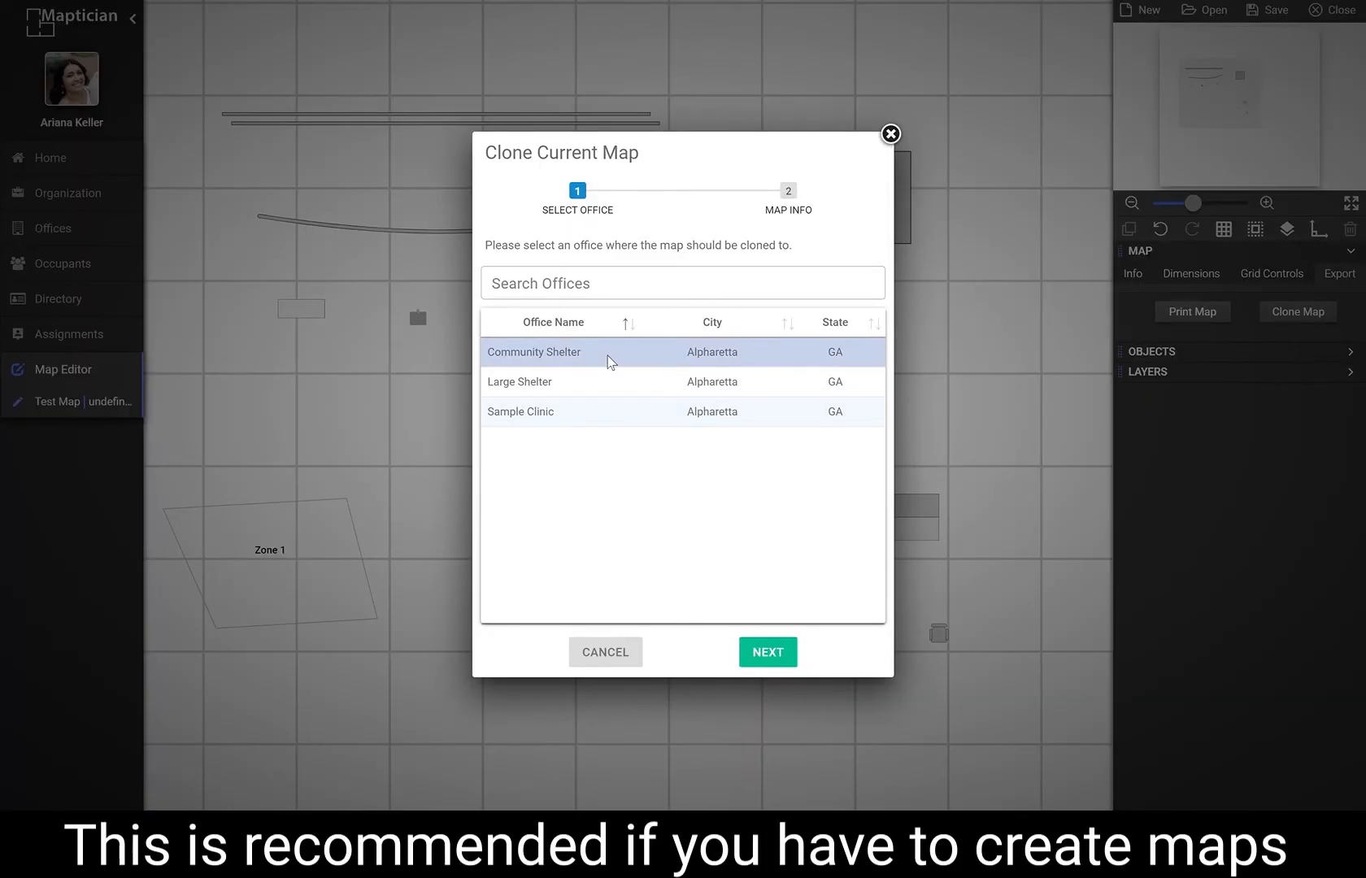
pyautogui.click(763, 651)
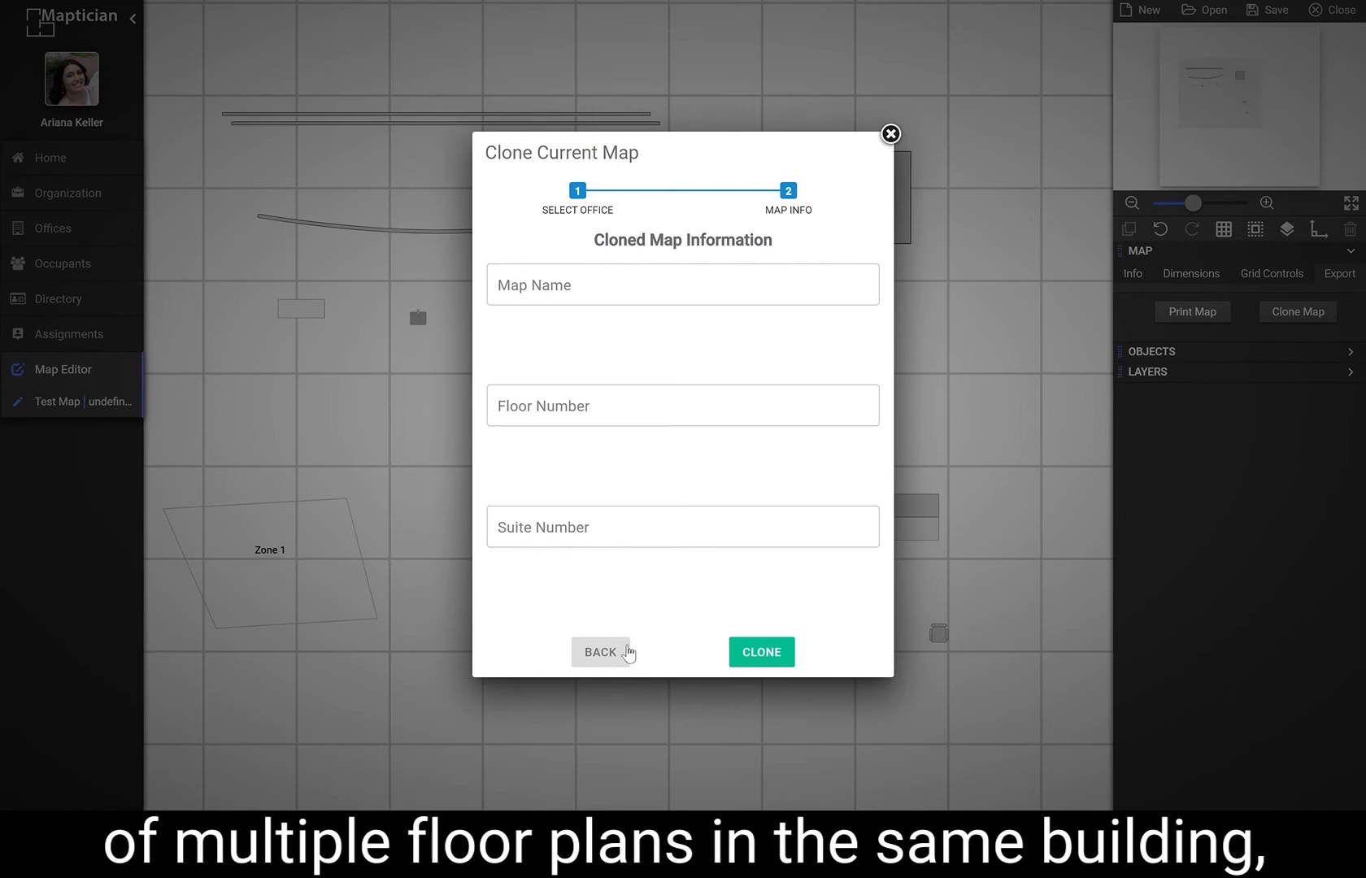
pyautogui.click(626, 653)
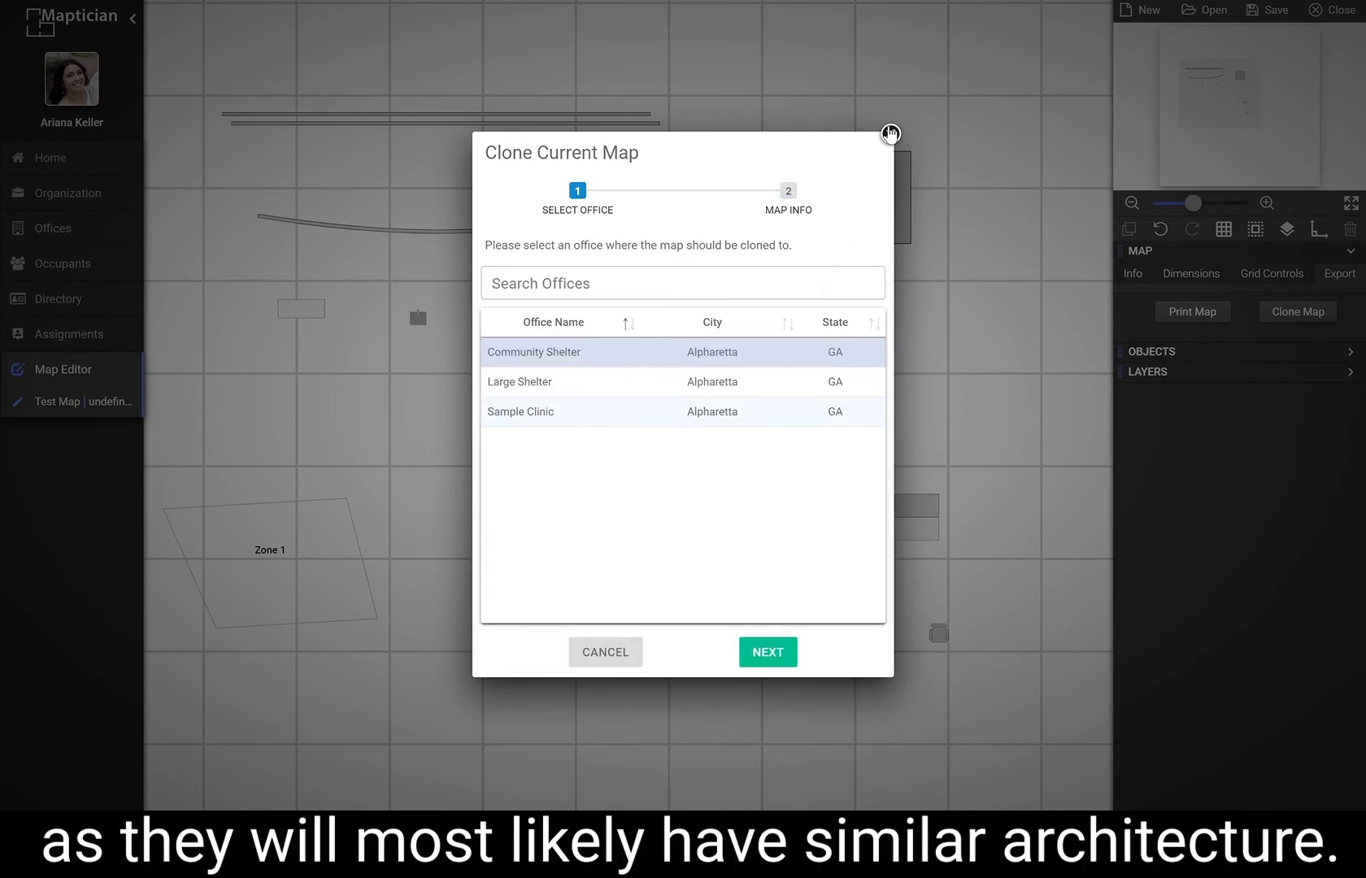
pyautogui.click(890, 133)
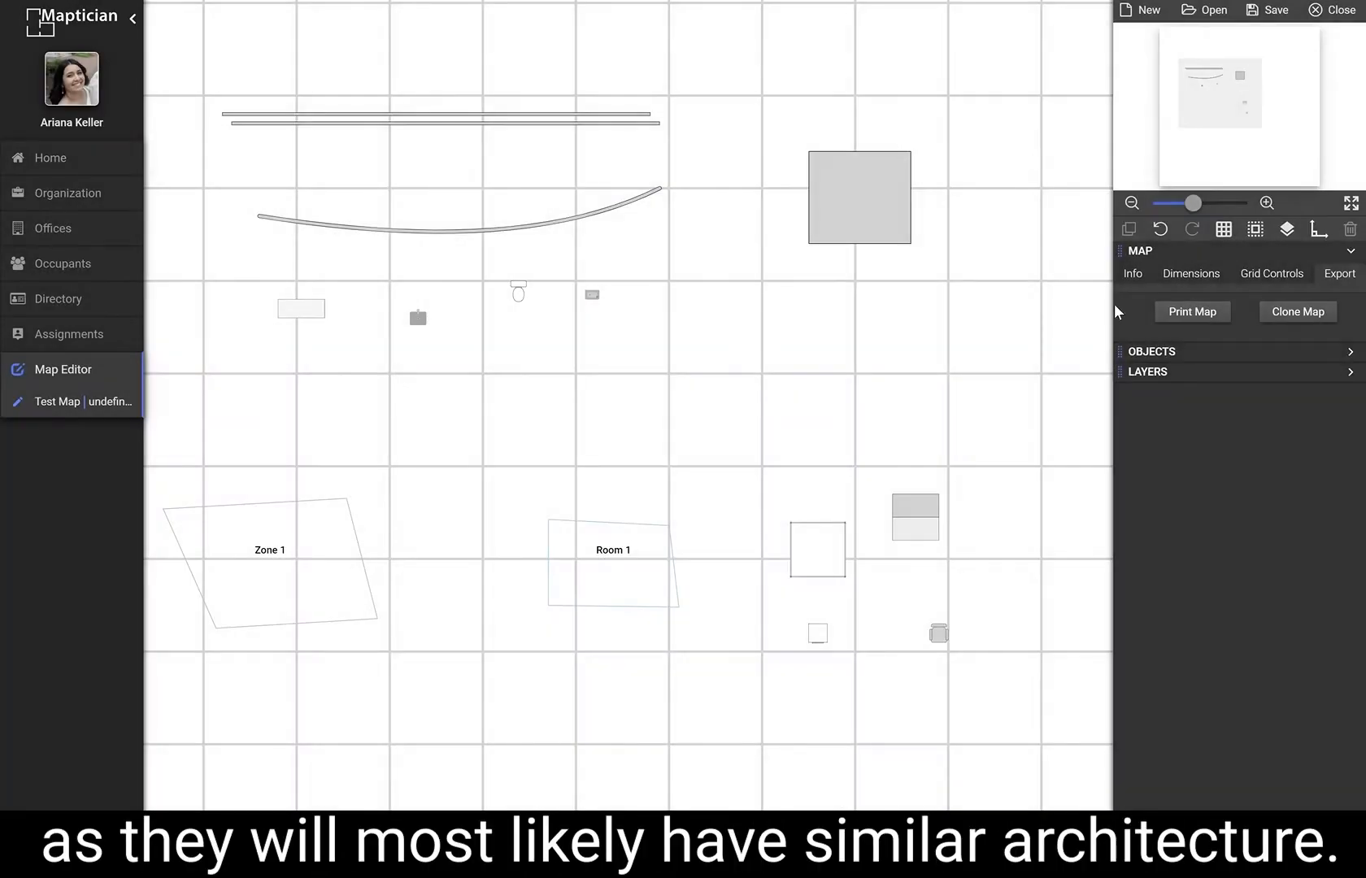
# Browse the Architecture, Areas and Furniture object categories in the Objects section.
pyautogui.click(1349, 254)
pyautogui.click(1351, 272)
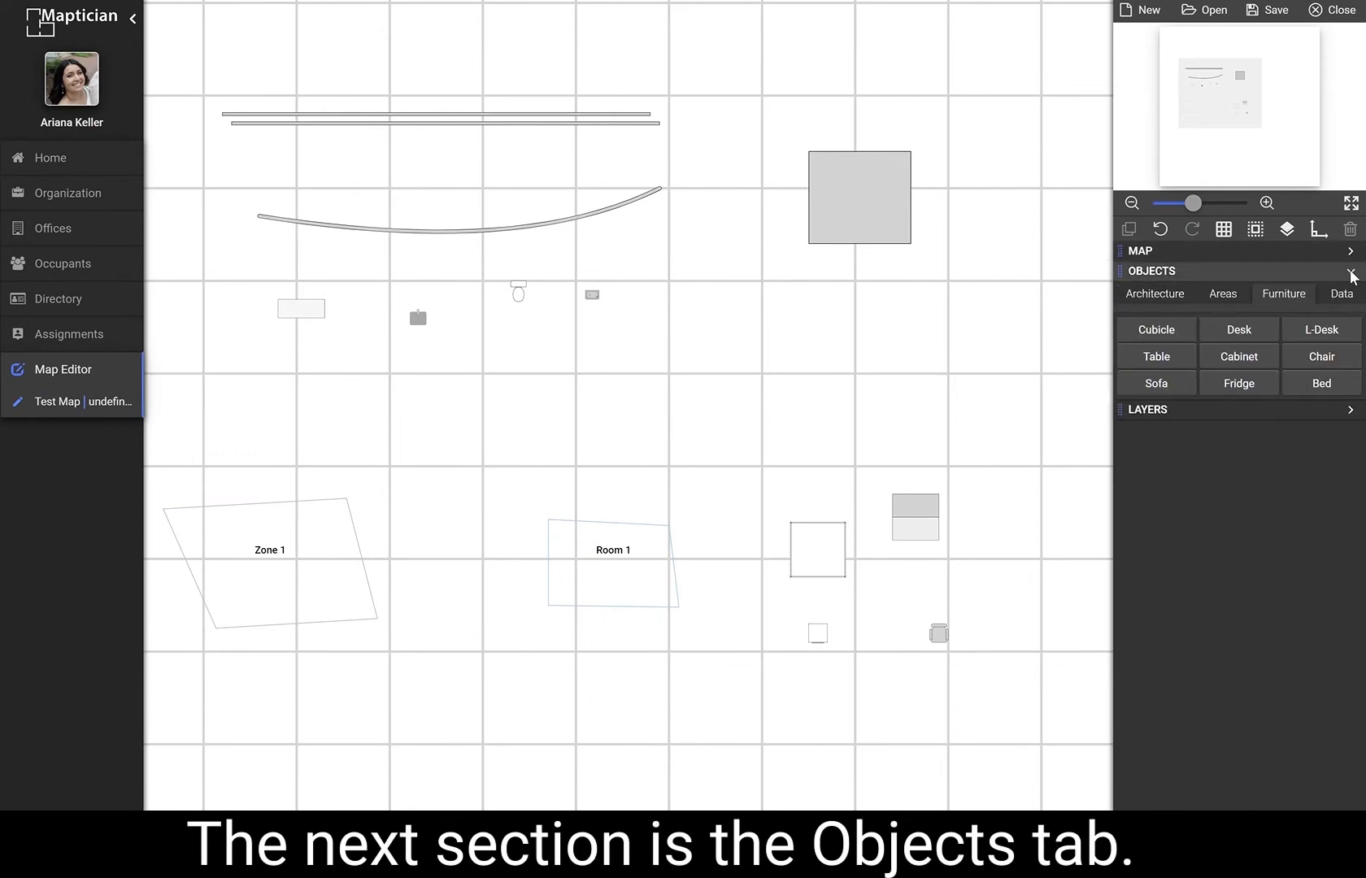
pyautogui.click(1157, 294)
pyautogui.scroll(-3, 976, 346)
pyautogui.moveTo(971, 345); pyautogui.dragTo(729, 382)
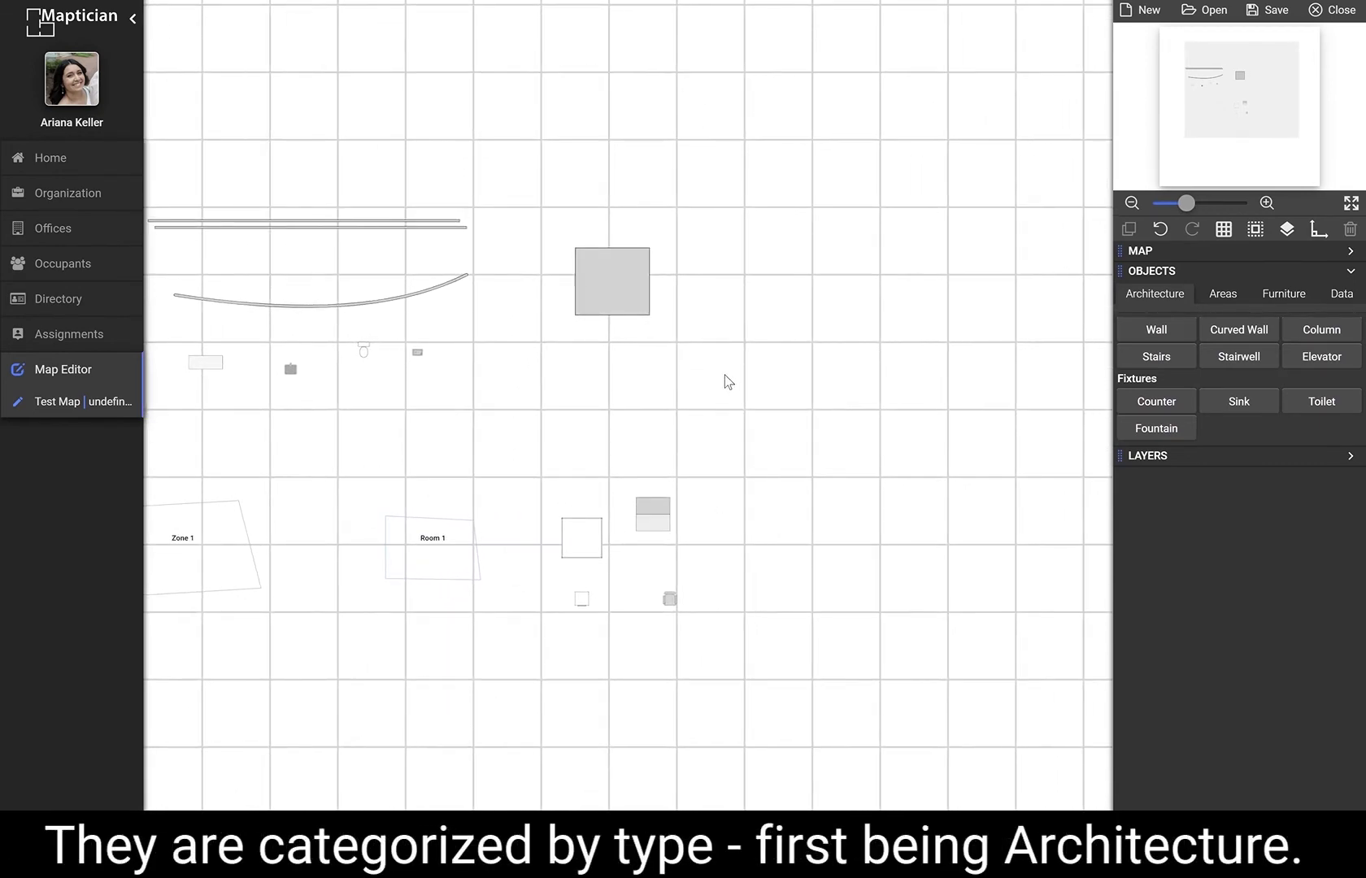
pyautogui.scroll(-3, 724, 373)
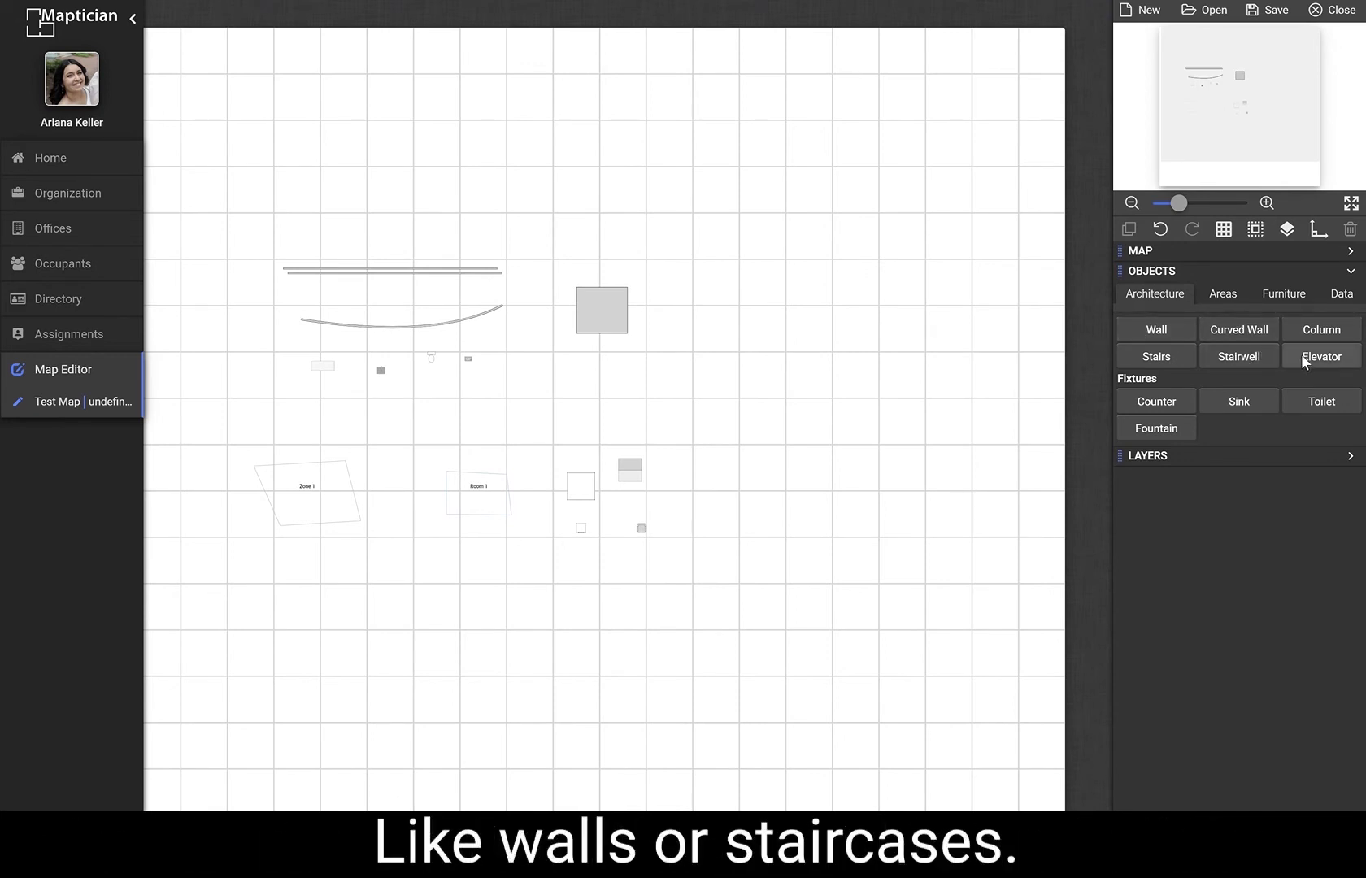
pyautogui.click(1240, 292)
pyautogui.click(314, 496)
pyautogui.click(493, 492)
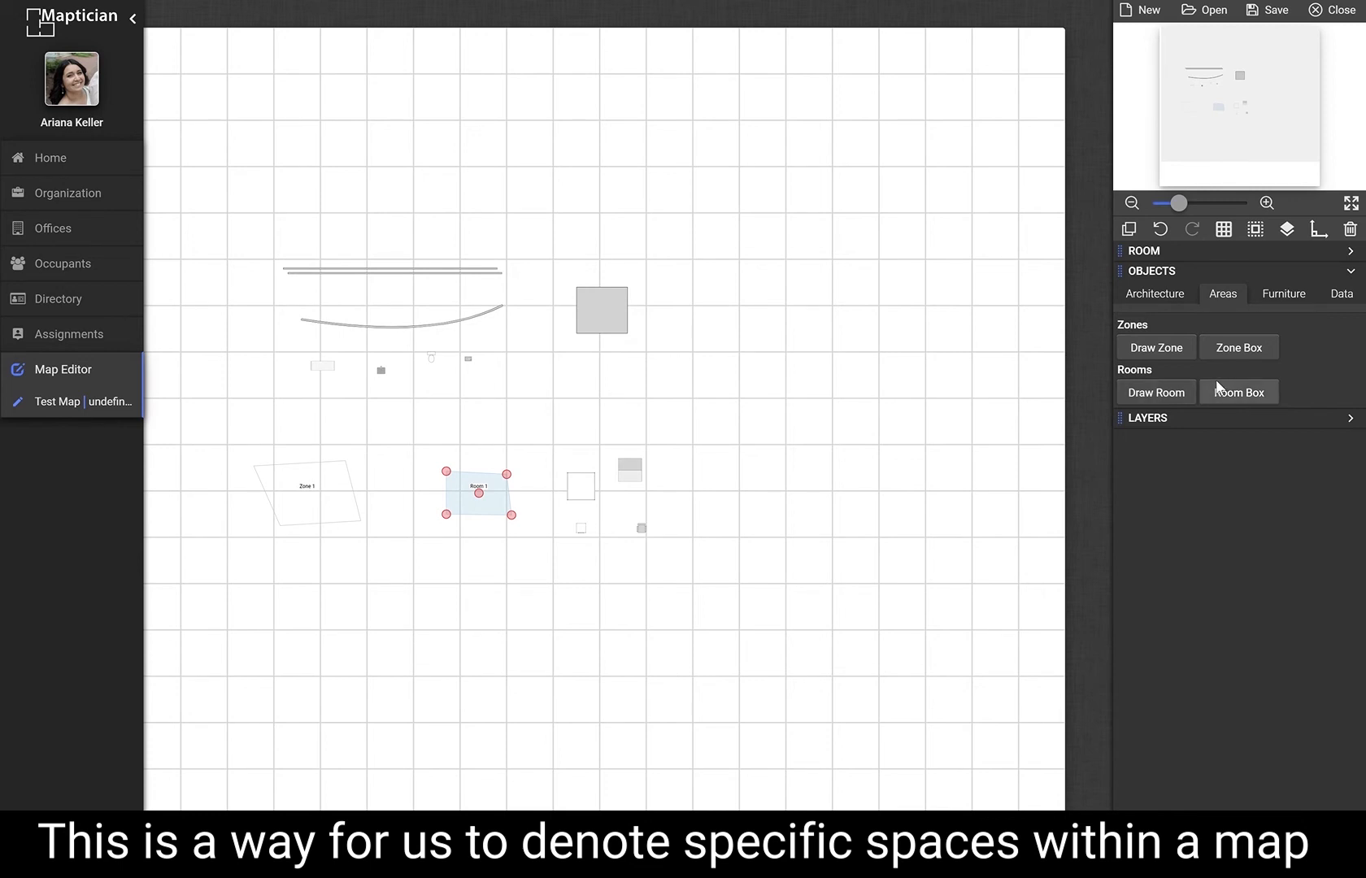
pyautogui.click(1292, 295)
pyautogui.scroll(1, 655, 527)
pyautogui.scroll(4, 657, 527)
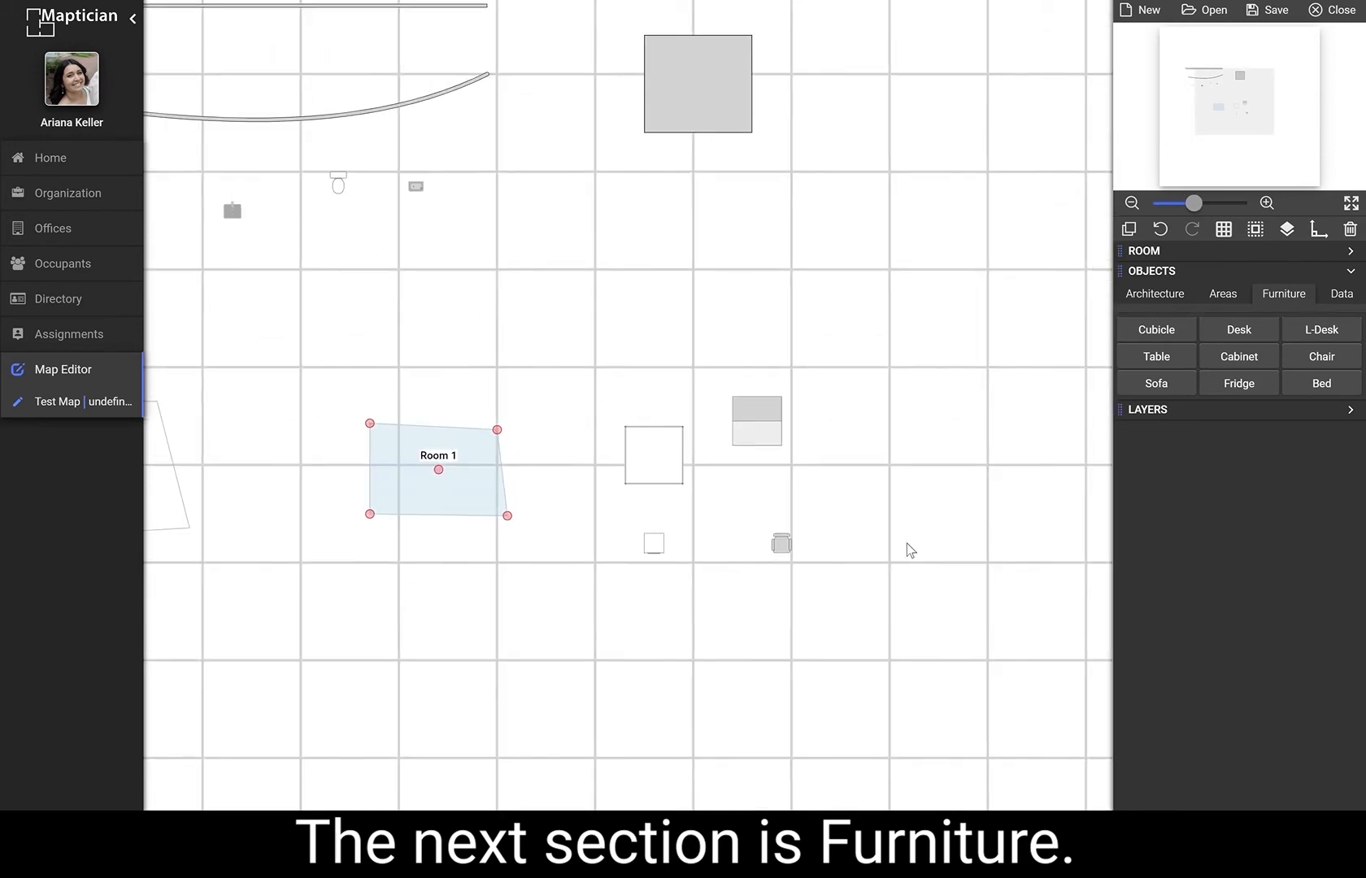
pyautogui.moveTo(800, 500); pyautogui.dragTo(773, 491)
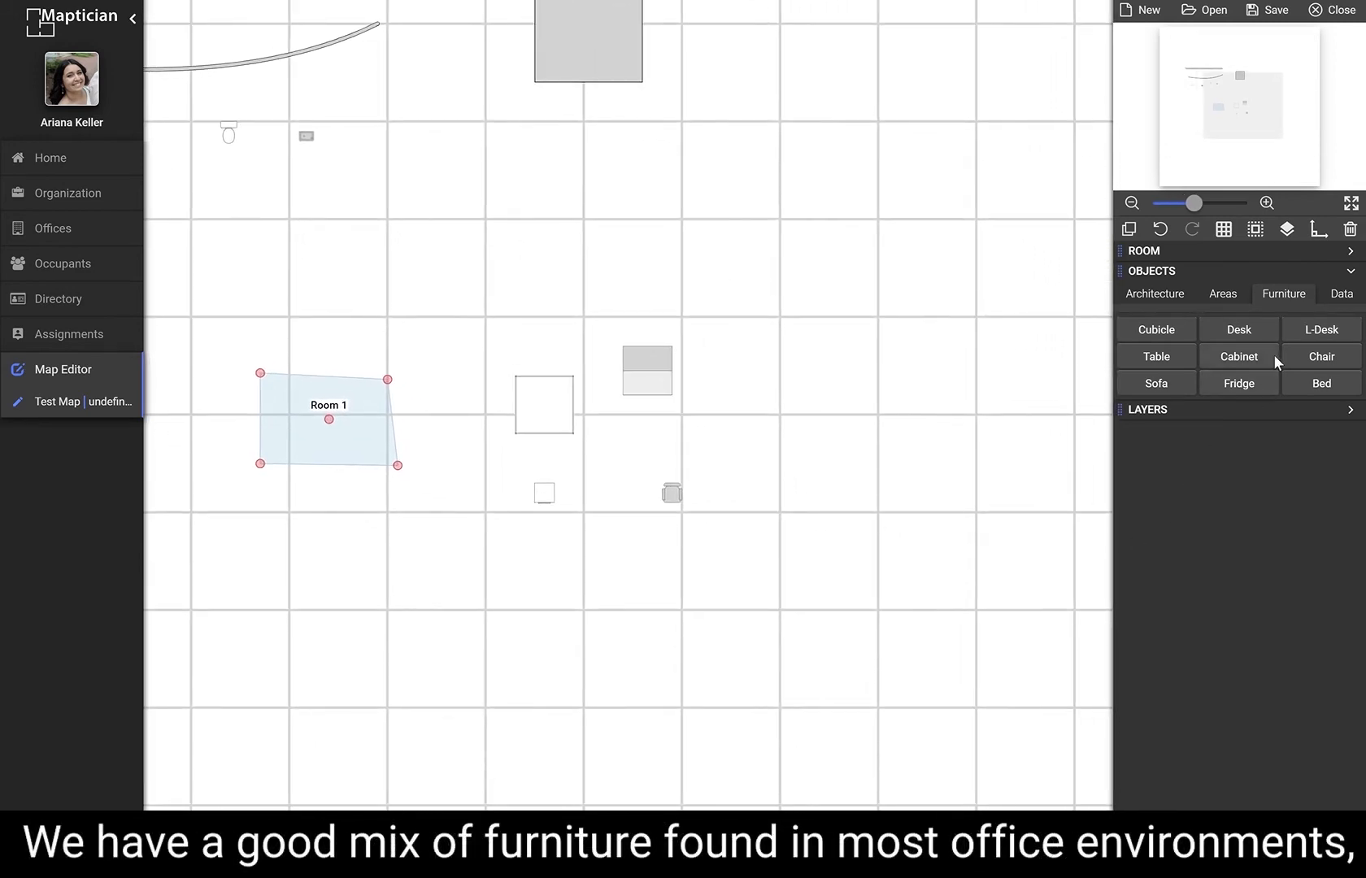
# Add a bed to the map to the right of the desks.
pyautogui.click(1323, 383)
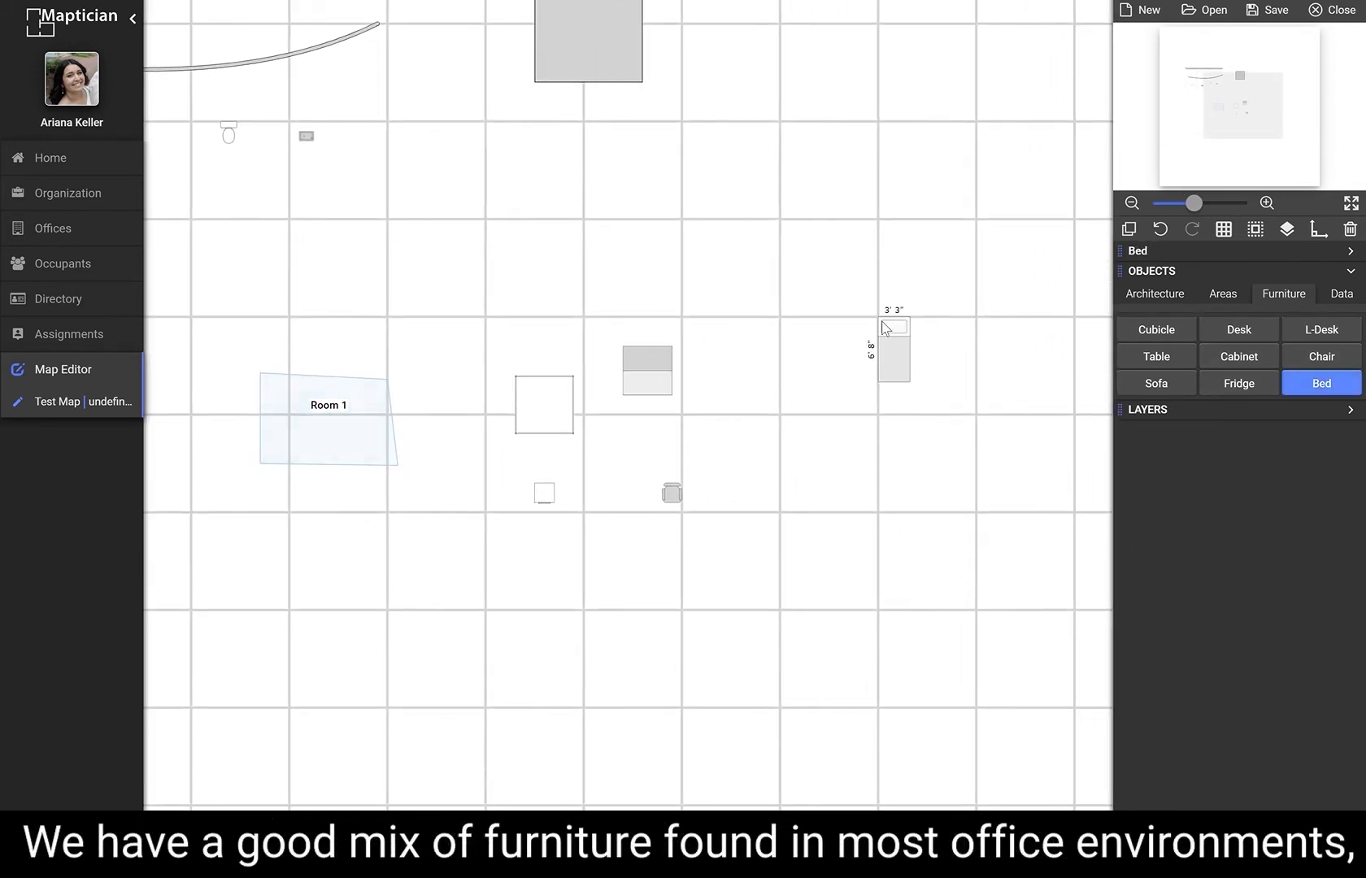
pyautogui.click(832, 338)
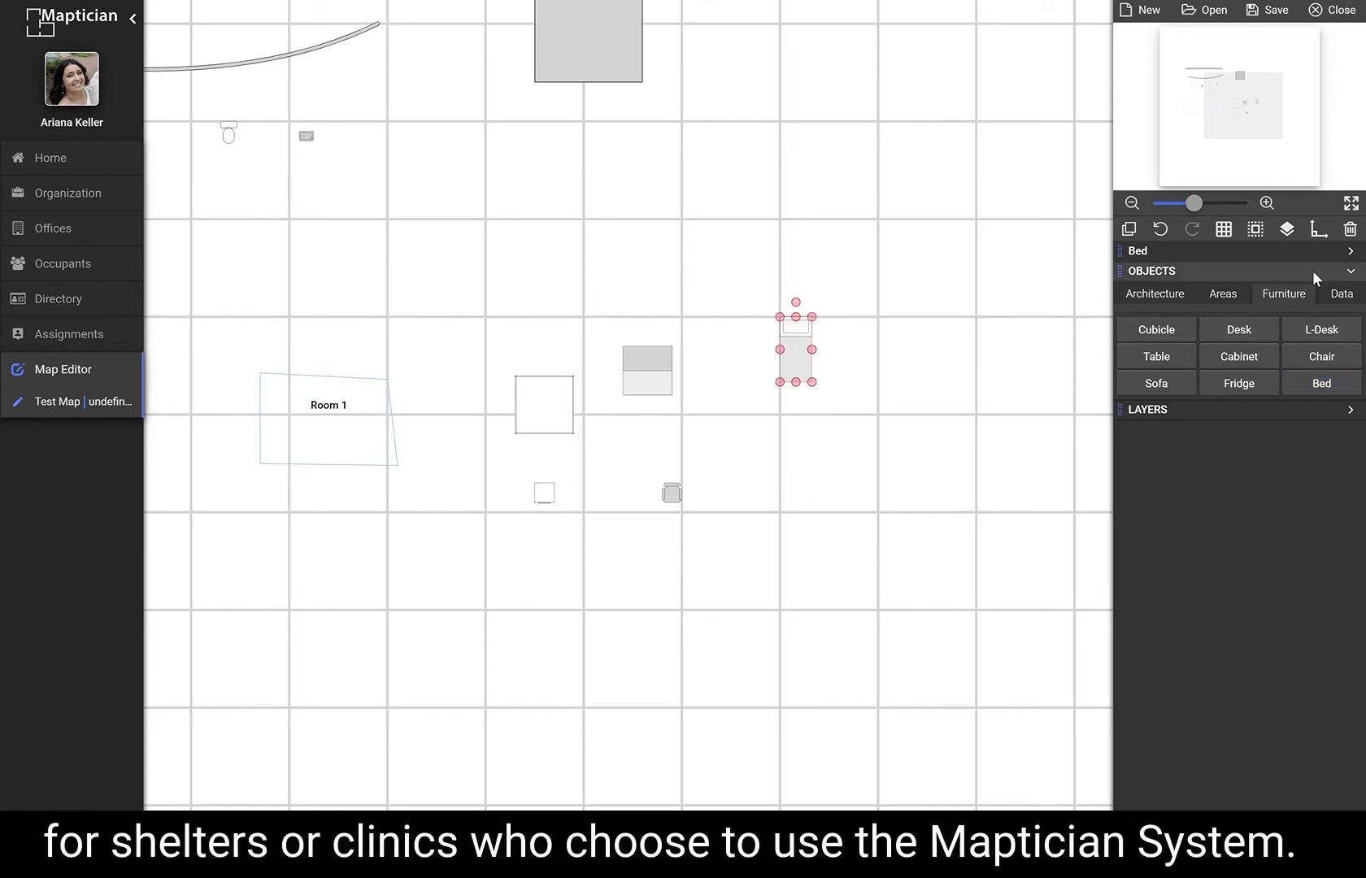
pyautogui.click(865, 364)
pyautogui.click(809, 374)
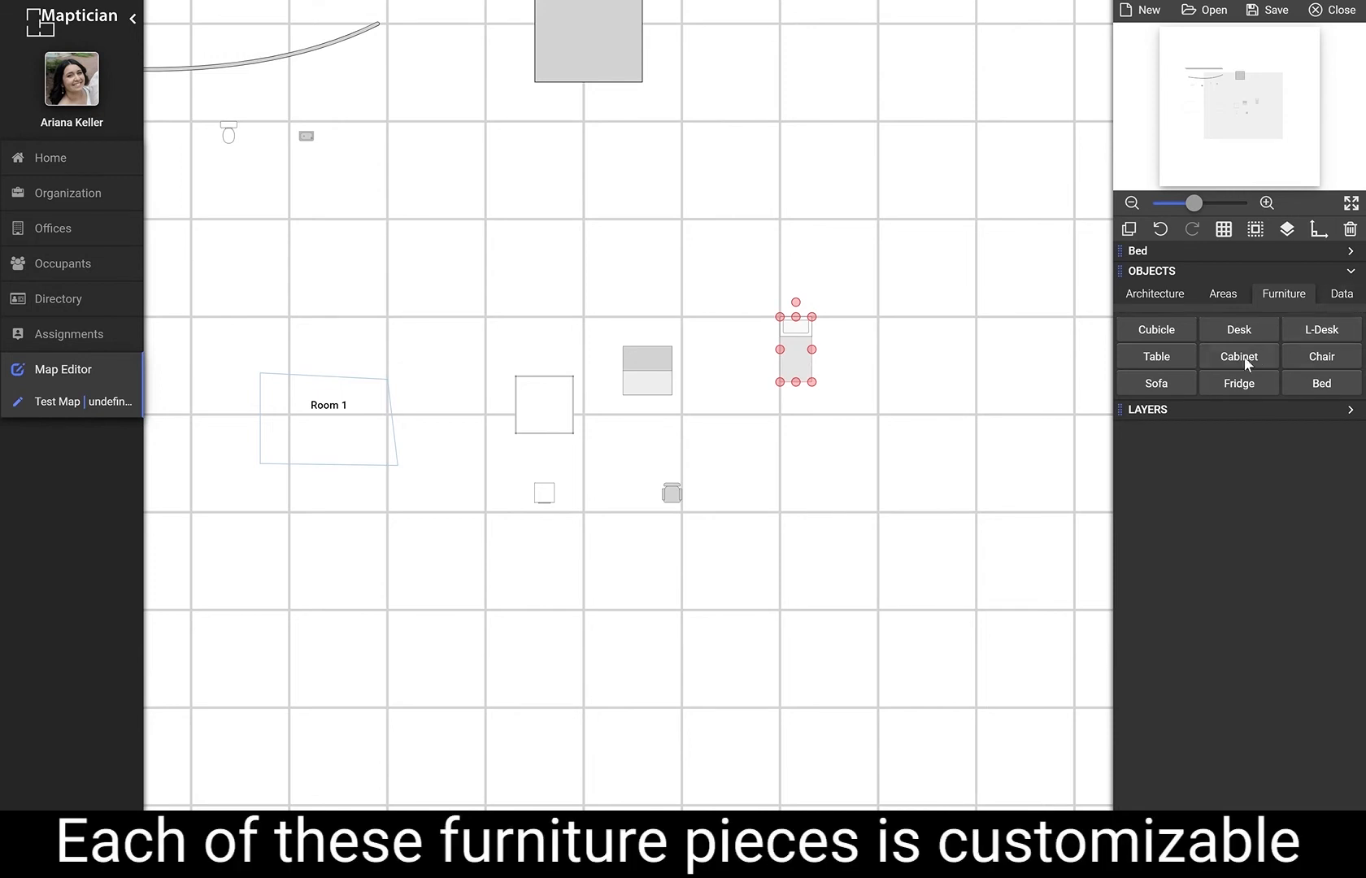
# Resize the grey desk to about 9' 4" by 6' 0".
pyautogui.click(662, 361)
pyautogui.moveTo(671, 347); pyautogui.dragTo(714, 312)
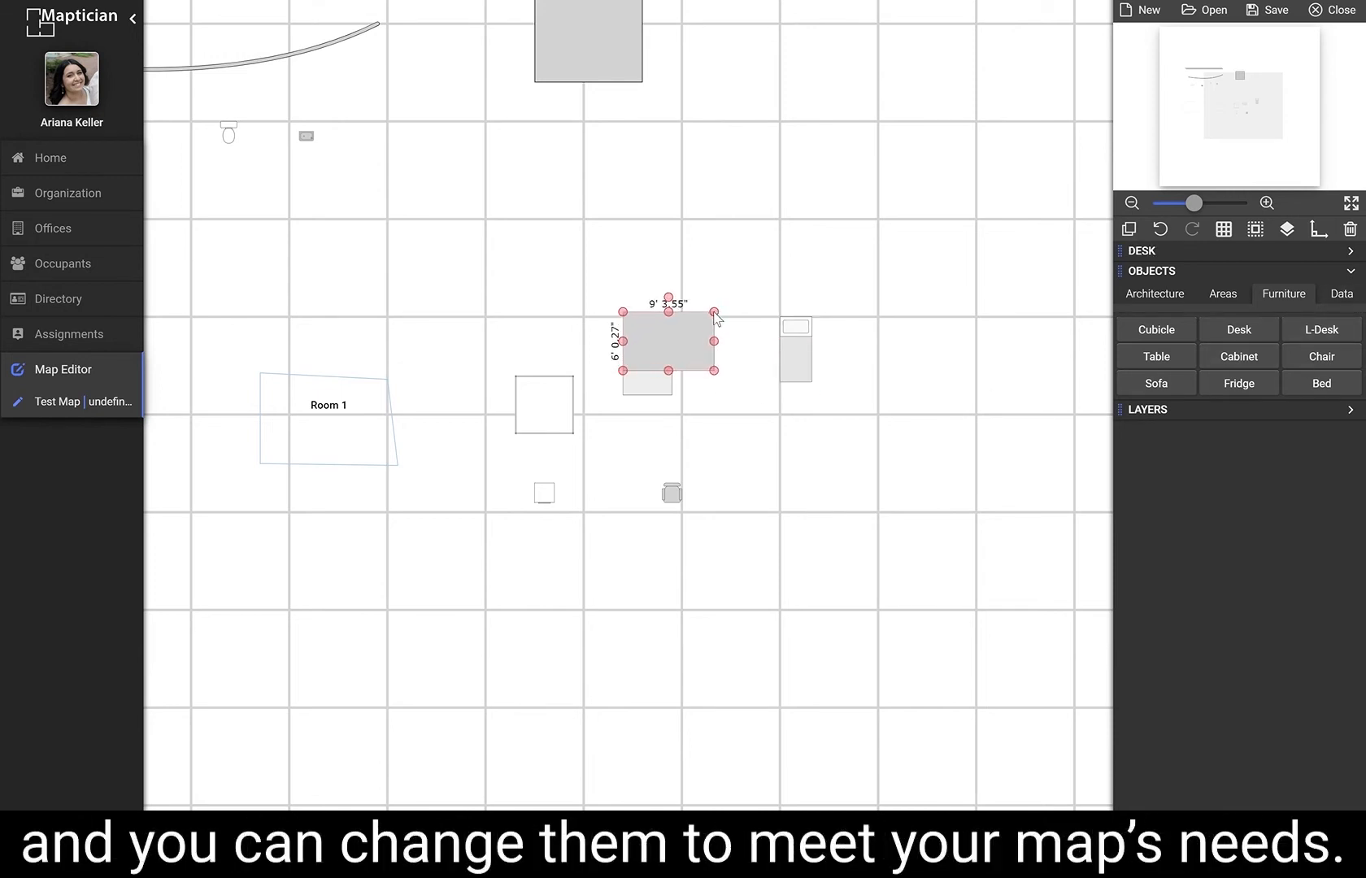
# Enlarge the bed to about 15' 0" long by 7' 2" wide.
pyautogui.click(805, 370)
pyautogui.moveTo(813, 382); pyautogui.dragTo(850, 462)
pyautogui.click(919, 411)
pyautogui.click(846, 442)
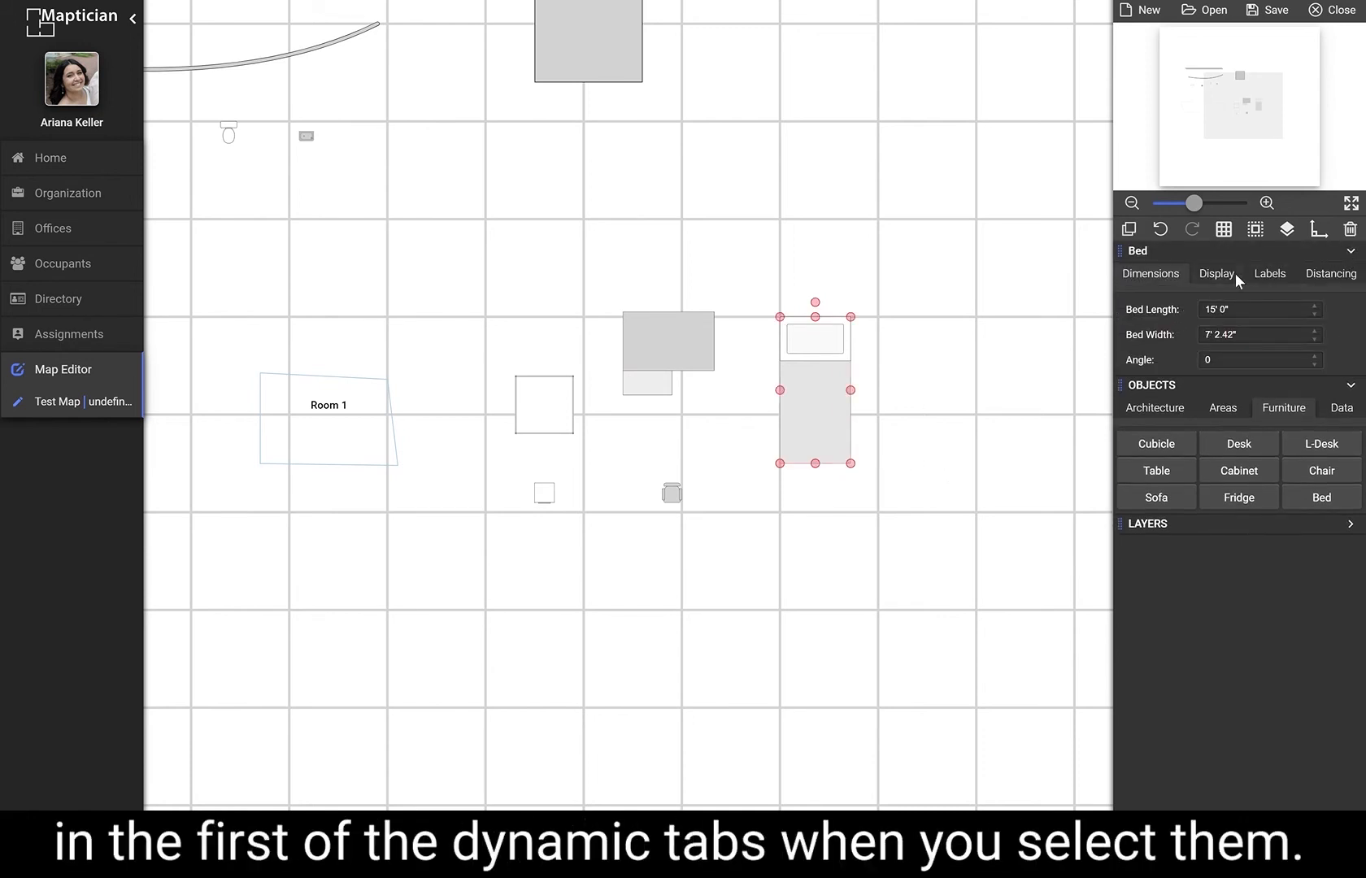
# Review the bed's Display, Labels, Distancing and Dimensions property tabs.
pyautogui.click(1235, 273)
pyautogui.click(1264, 273)
pyautogui.click(1320, 276)
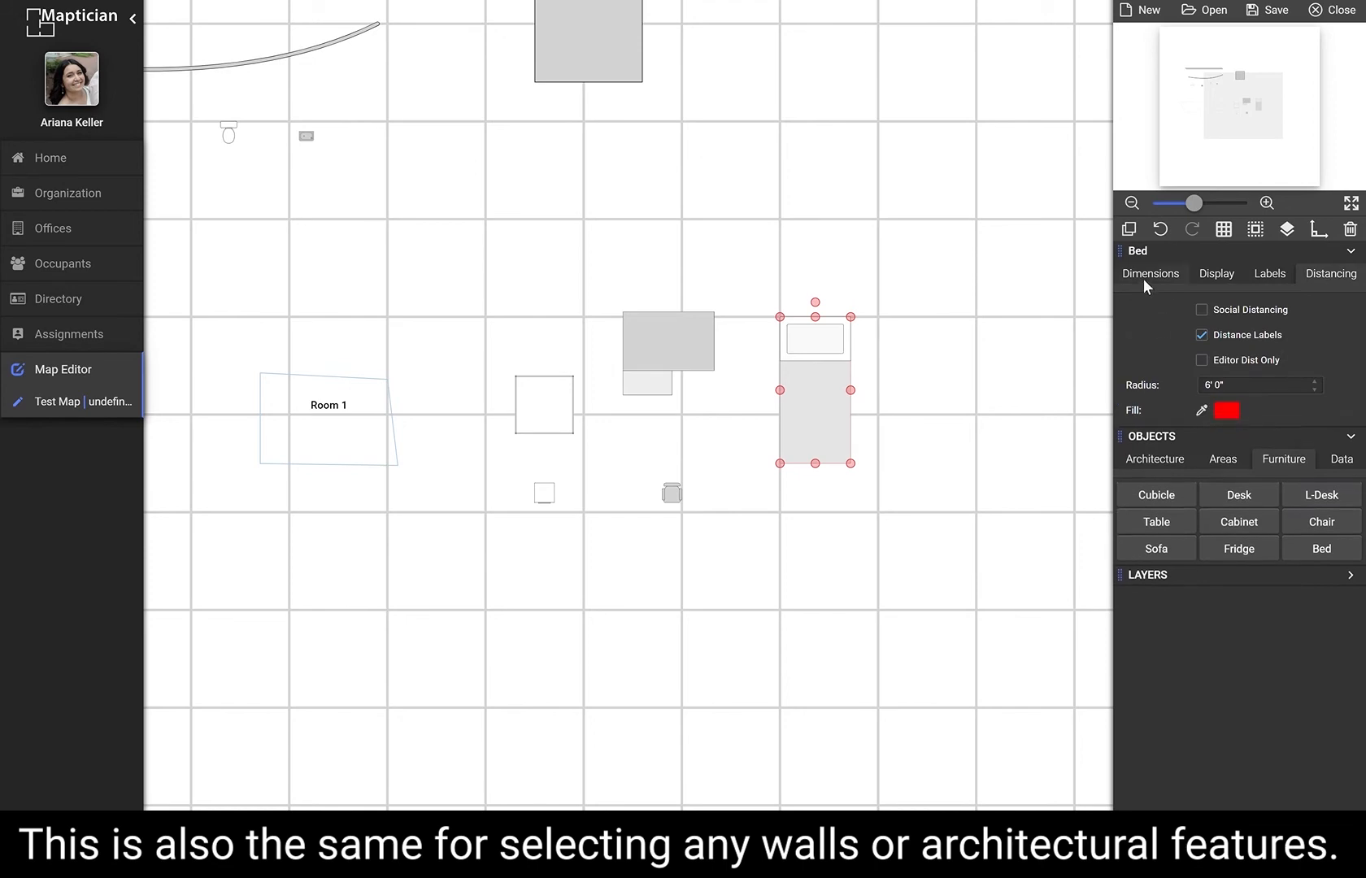
pyautogui.click(1146, 277)
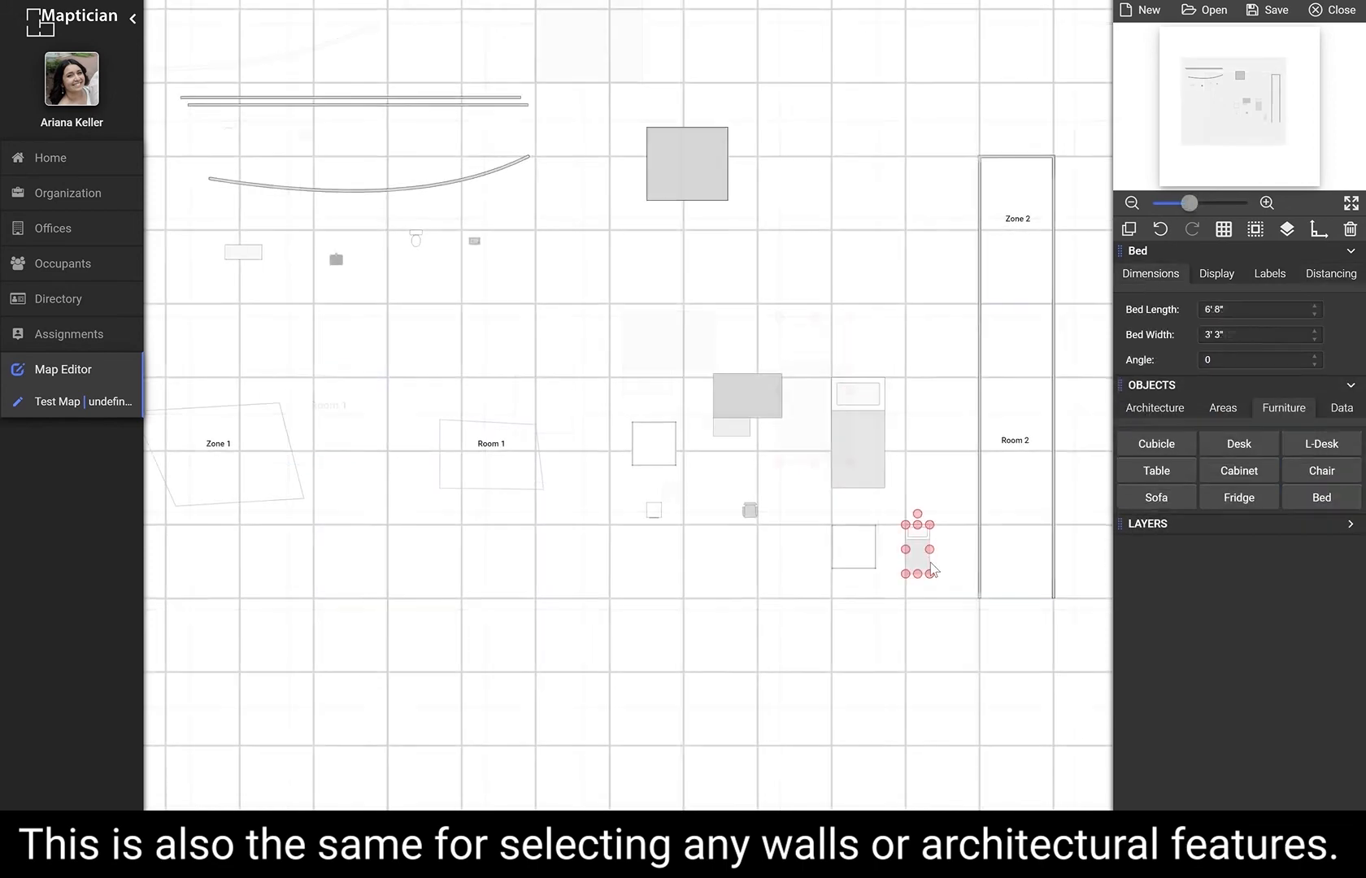
# Resize the cubicle to about 11' 6" wide by 9' 10" long.
pyautogui.scroll(5, 982, 670)
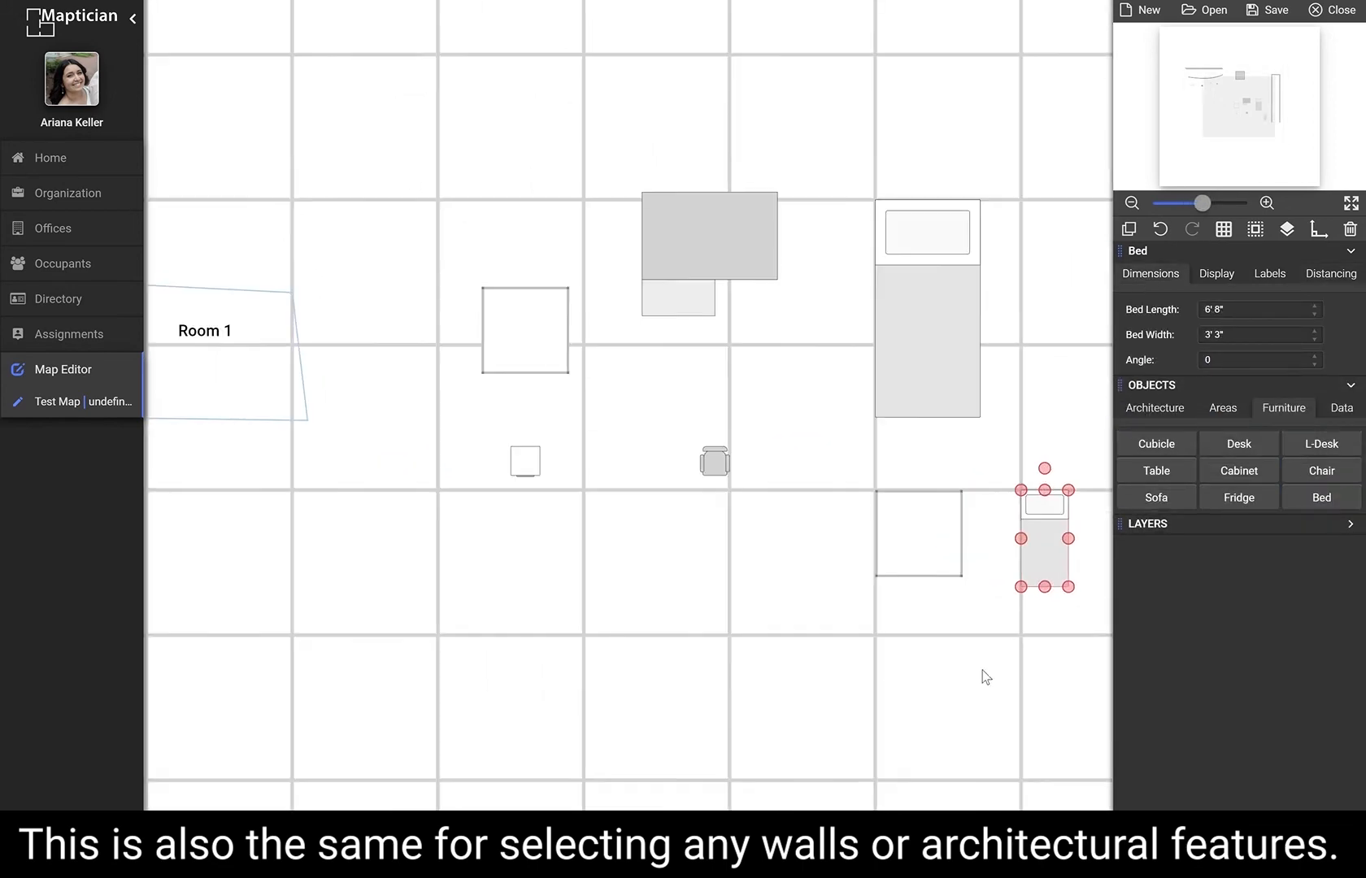
pyautogui.click(960, 668)
pyautogui.moveTo(960, 668); pyautogui.dragTo(748, 577)
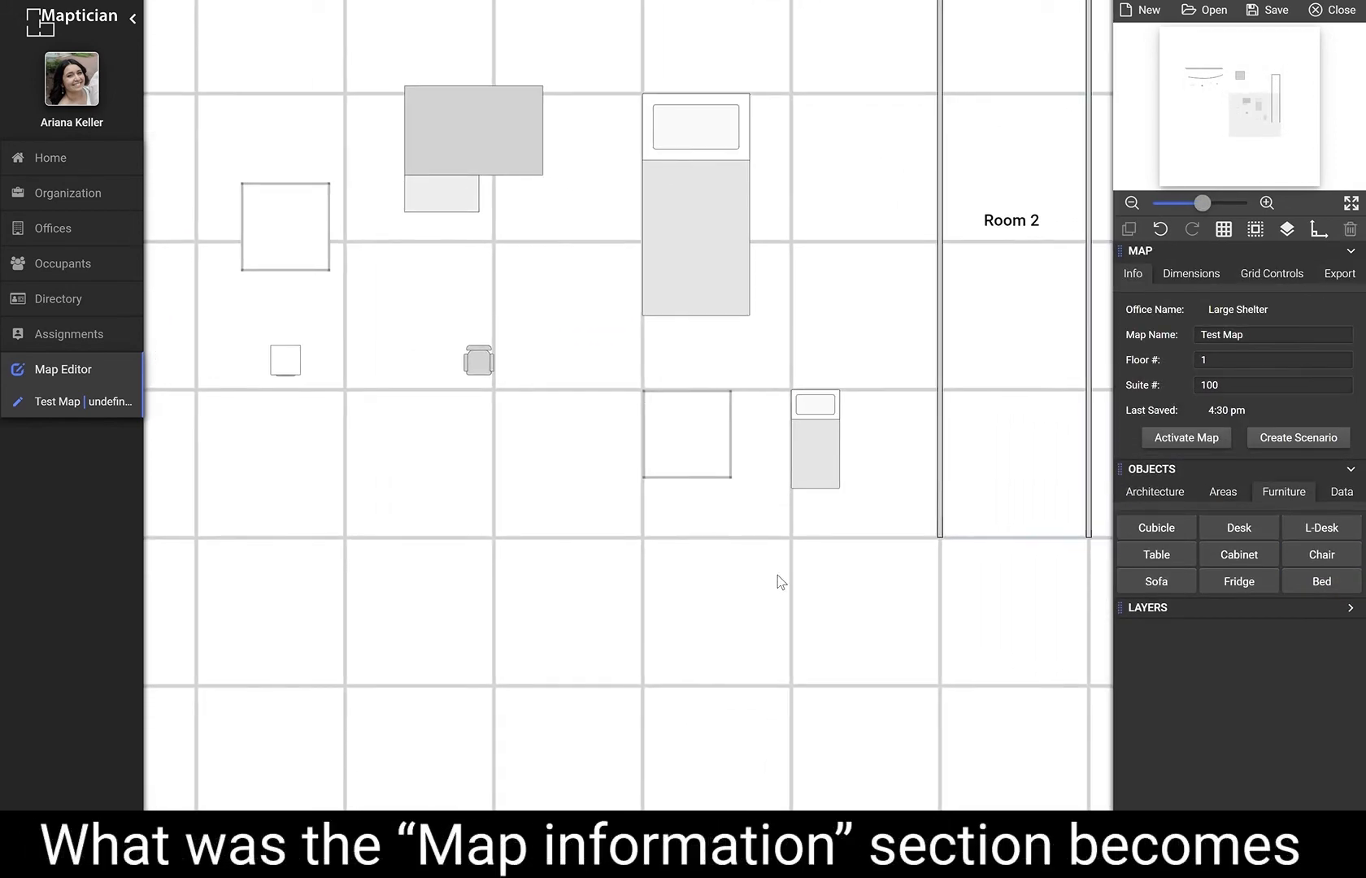
pyautogui.click(679, 470)
pyautogui.moveTo(643, 479); pyautogui.dragTo(561, 535)
# Add an L-desk to the cubicle and move it to the cubicle's upper right corner.
pyautogui.click(1303, 412)
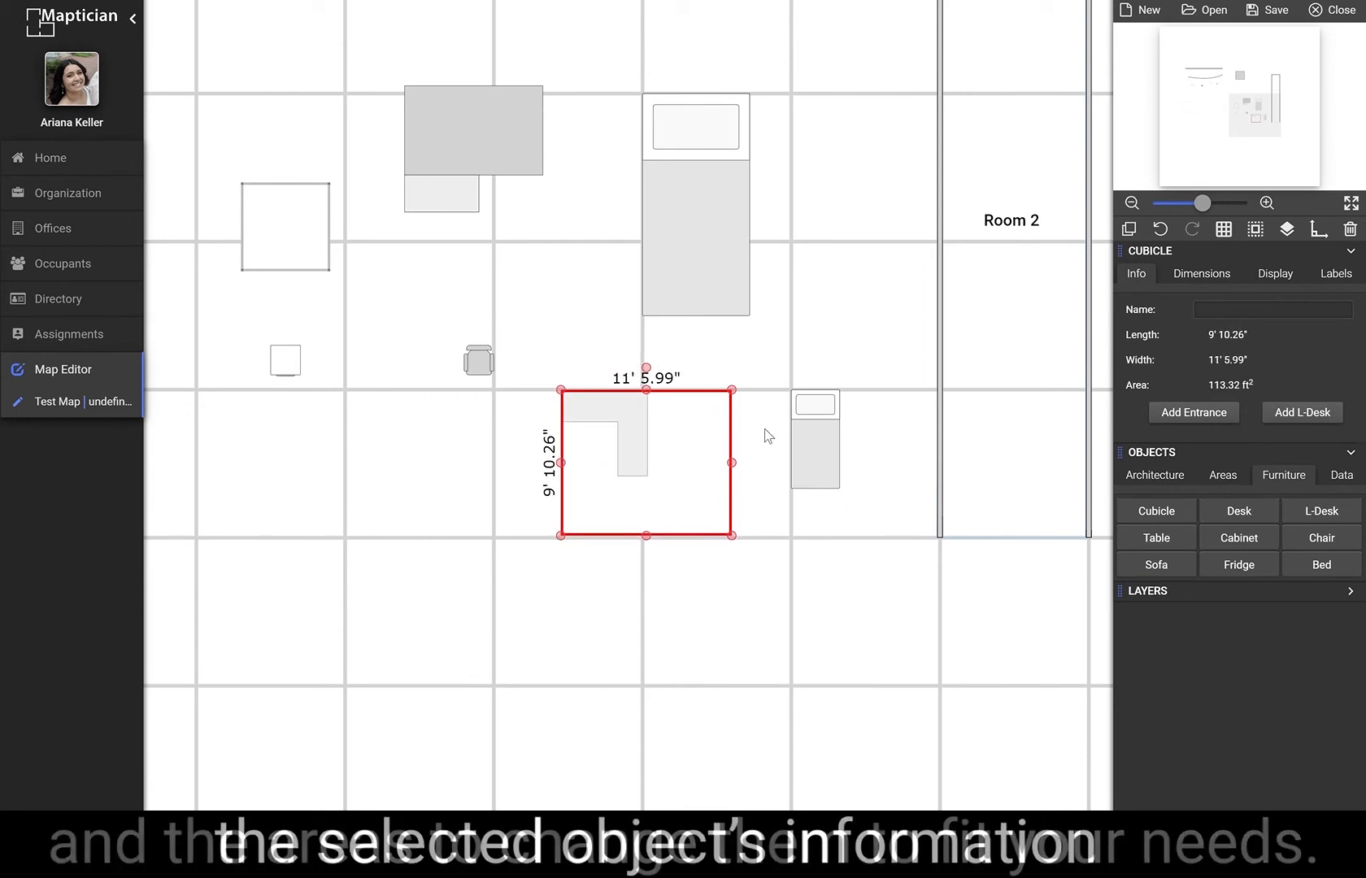
pyautogui.click(651, 423)
pyautogui.moveTo(647, 418); pyautogui.dragTo(715, 406)
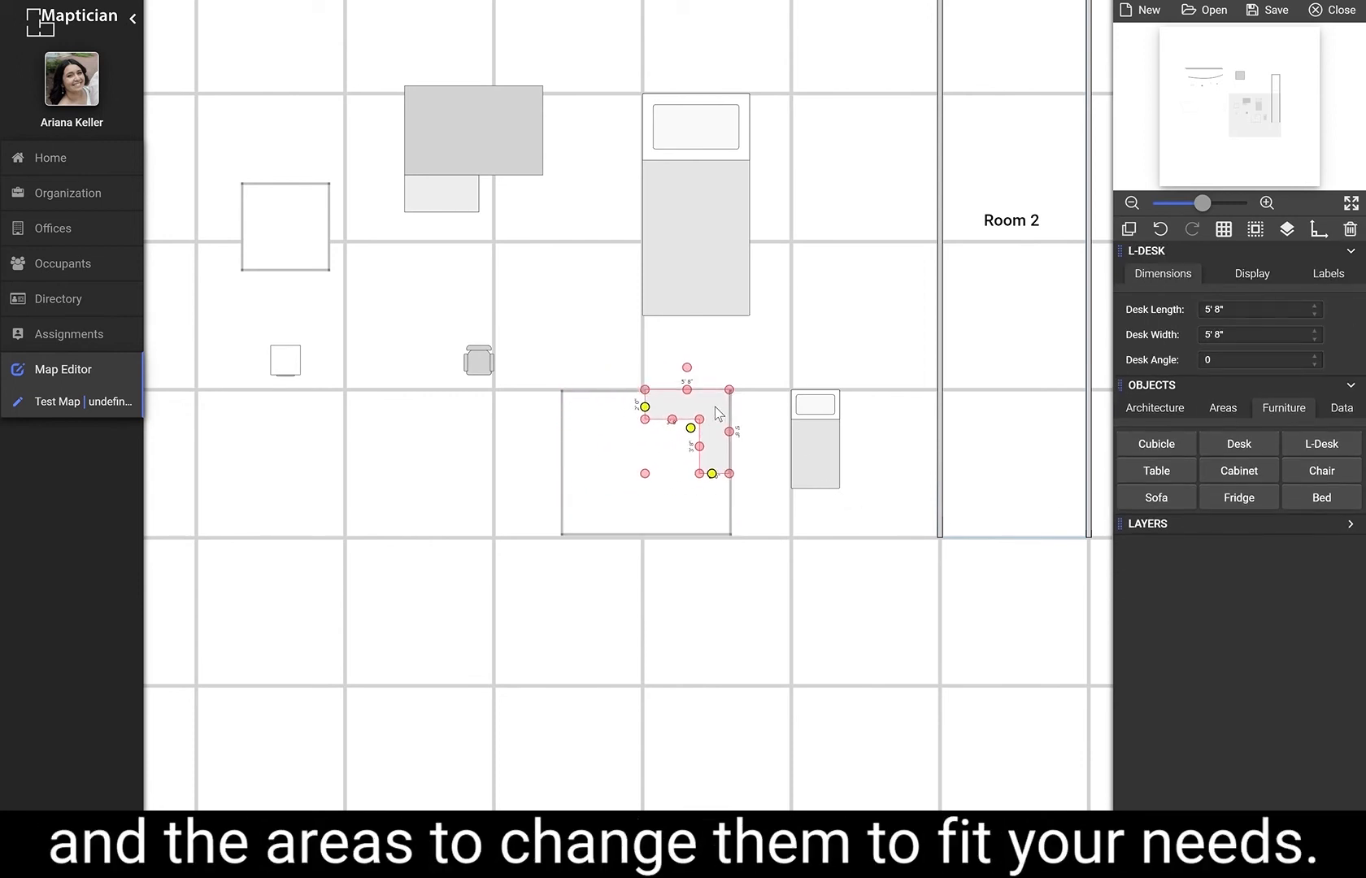
pyautogui.click(643, 428)
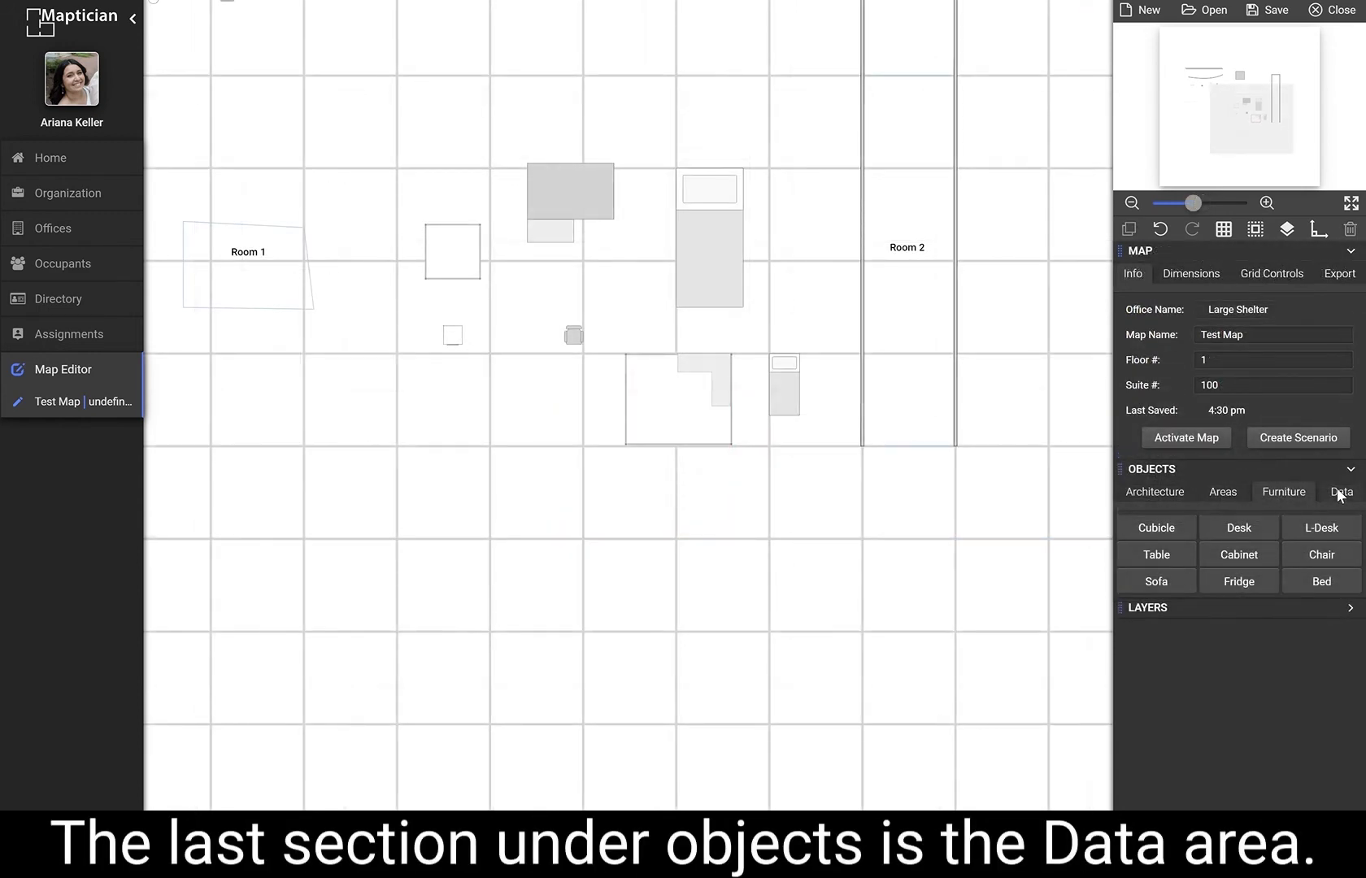
# Open the Data category of objects and collapse the map settings.
pyautogui.click(1340, 493)
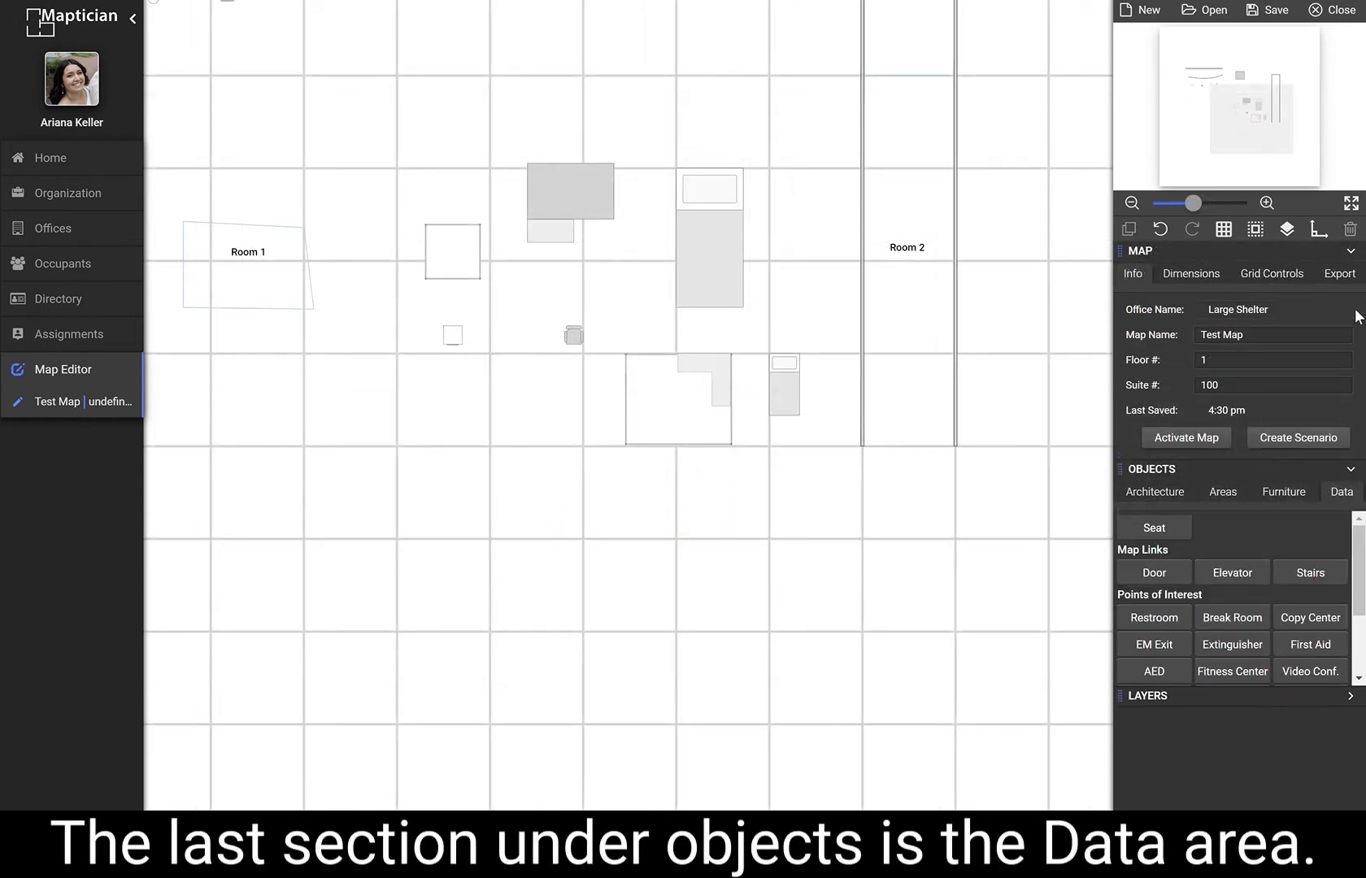
pyautogui.click(1352, 252)
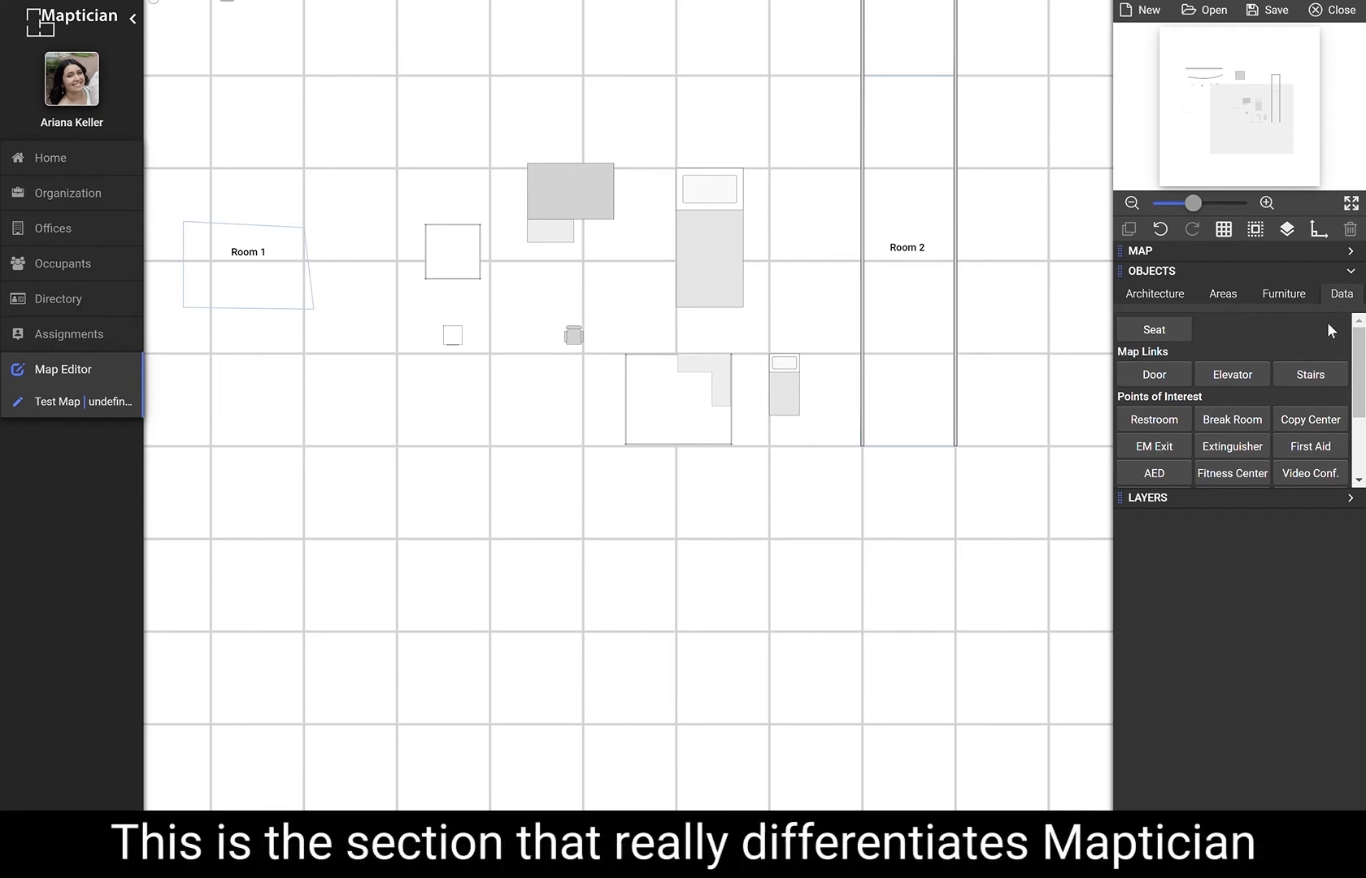
pyautogui.scroll(2, 846, 580)
pyautogui.moveTo(882, 595); pyautogui.dragTo(812, 220)
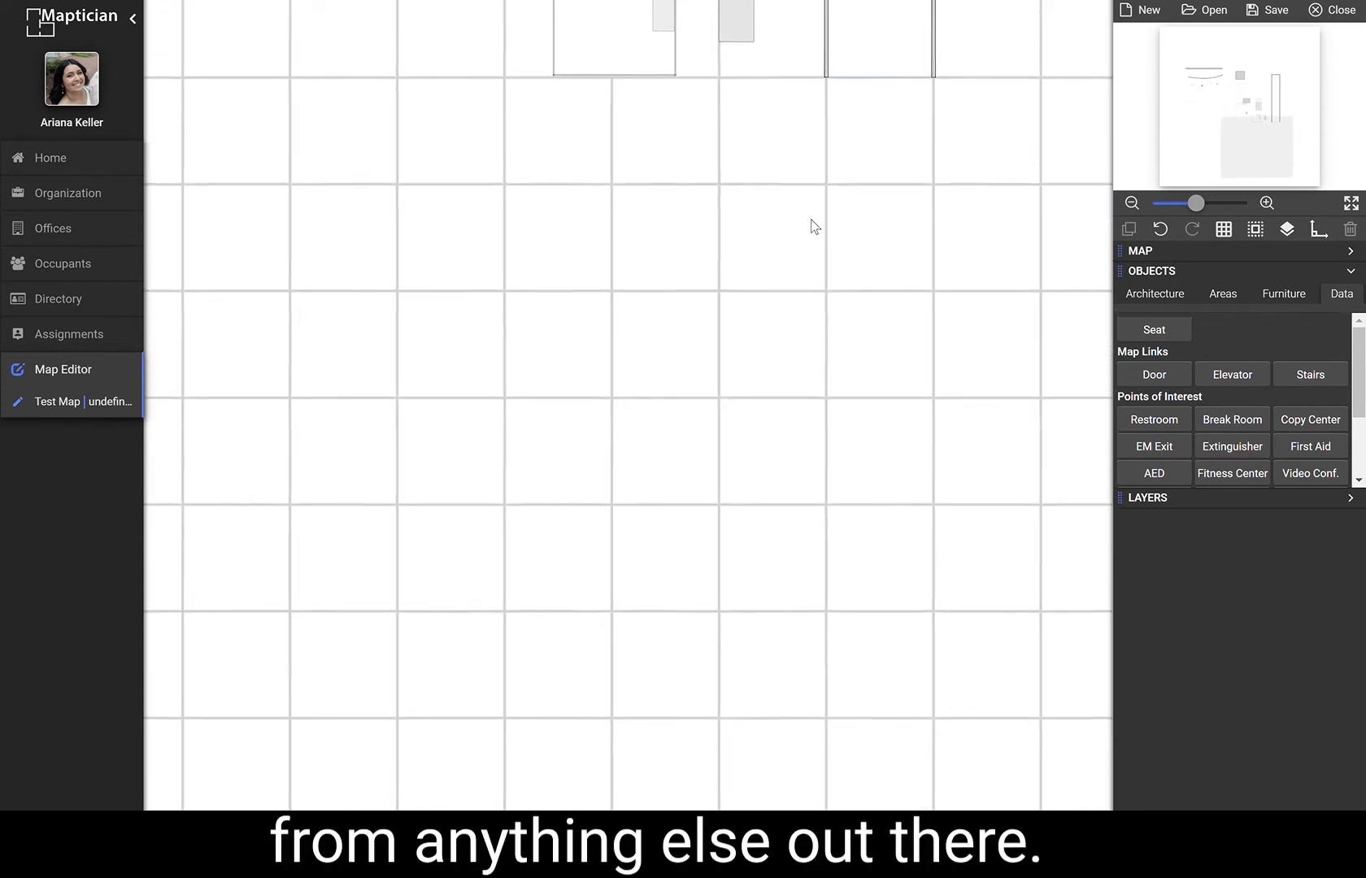
# Place three seats in a row on the empty grid below the furniture.
pyautogui.click(419, 196)
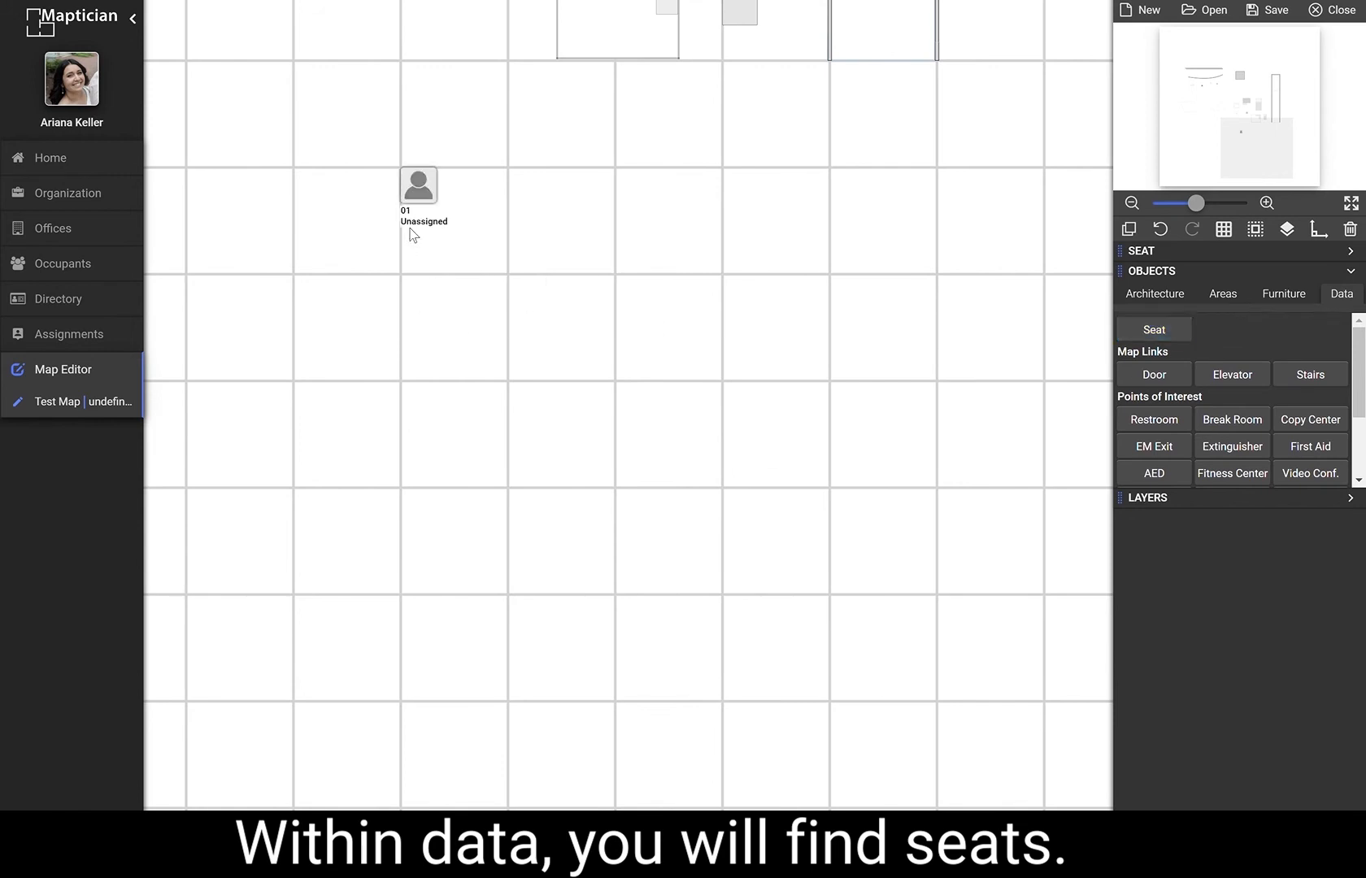
pyautogui.click(1161, 331)
pyautogui.click(526, 191)
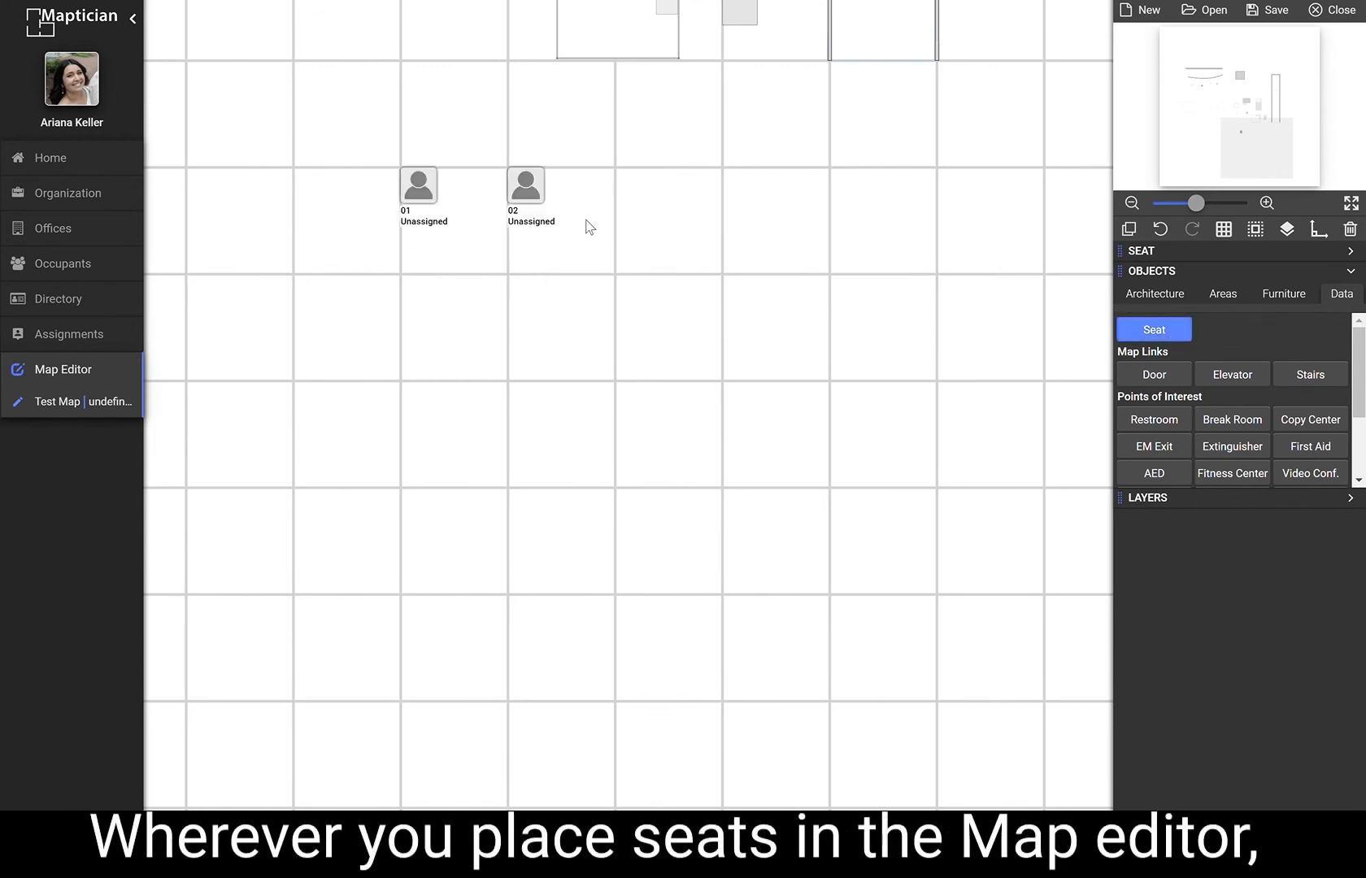
pyautogui.click(1127, 330)
pyautogui.click(632, 213)
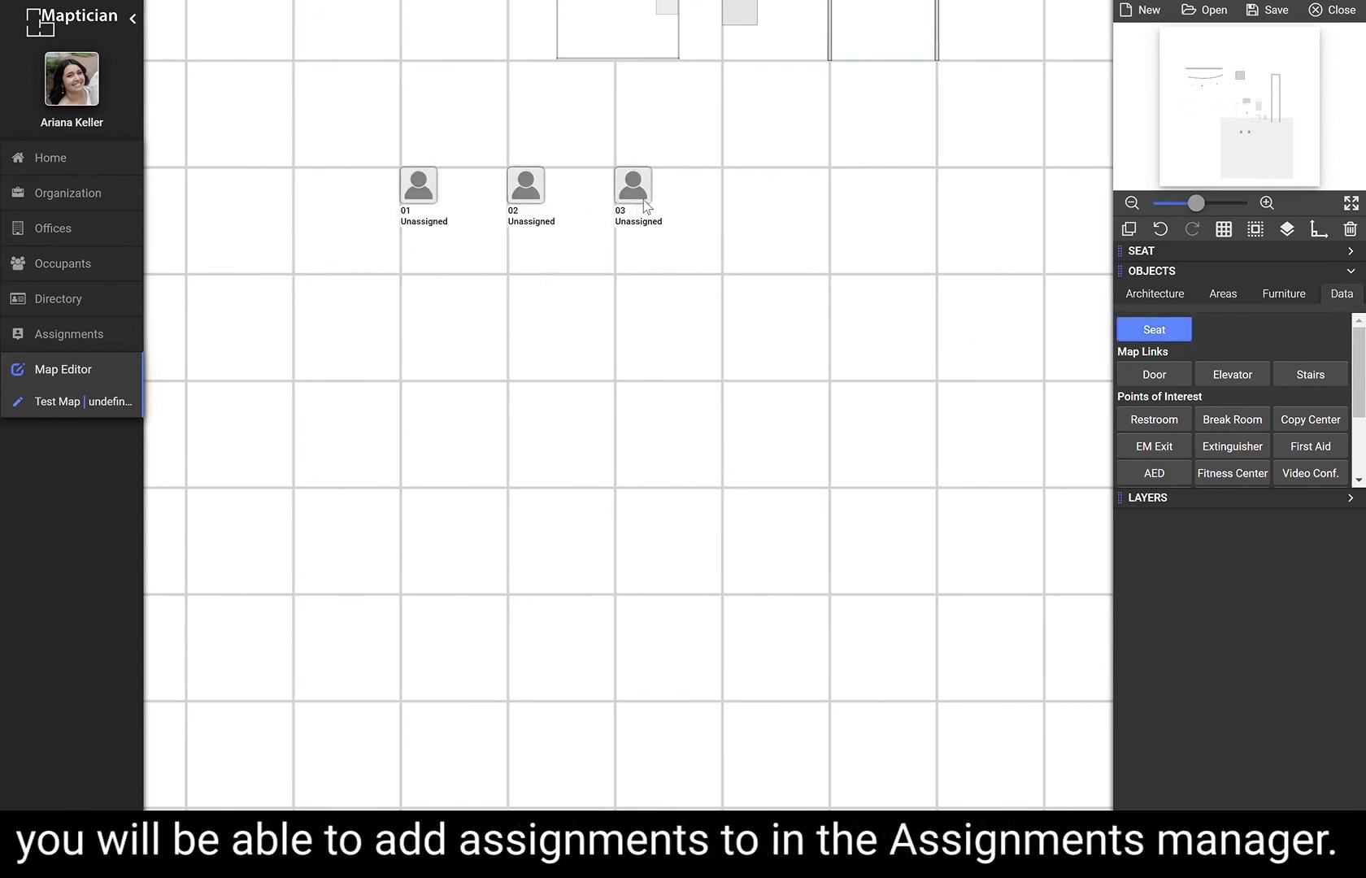
# Add Door, Elevator and Stairs map links in a row beneath the seats.
pyautogui.click(1154, 374)
pyautogui.click(443, 316)
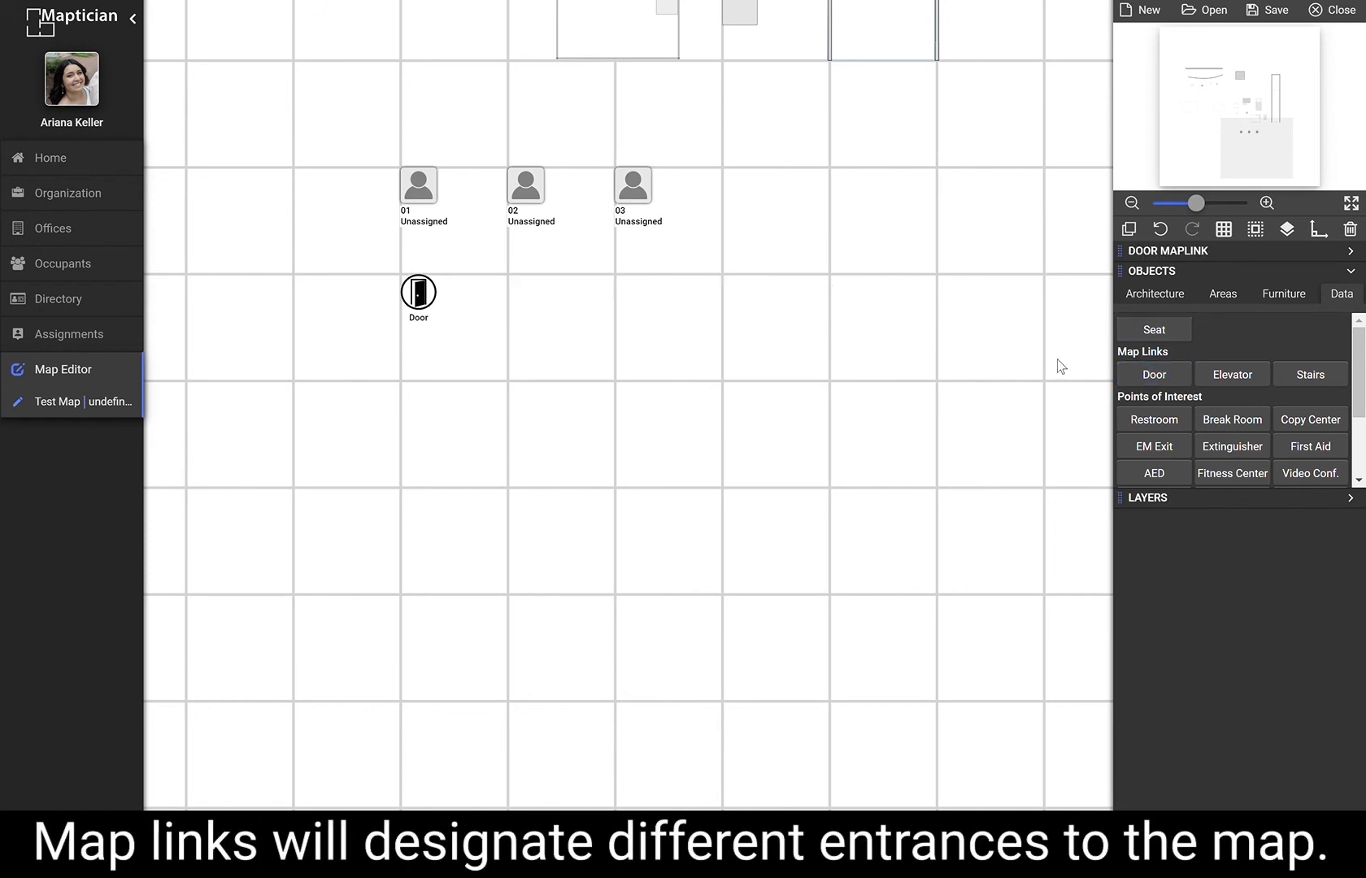
pyautogui.click(1232, 376)
pyautogui.click(547, 309)
pyautogui.click(1313, 376)
pyautogui.click(661, 311)
# Place Restroom, Extinguisher and Video Conf. points of interest in a row below the map links.
pyautogui.click(1158, 419)
pyautogui.click(455, 411)
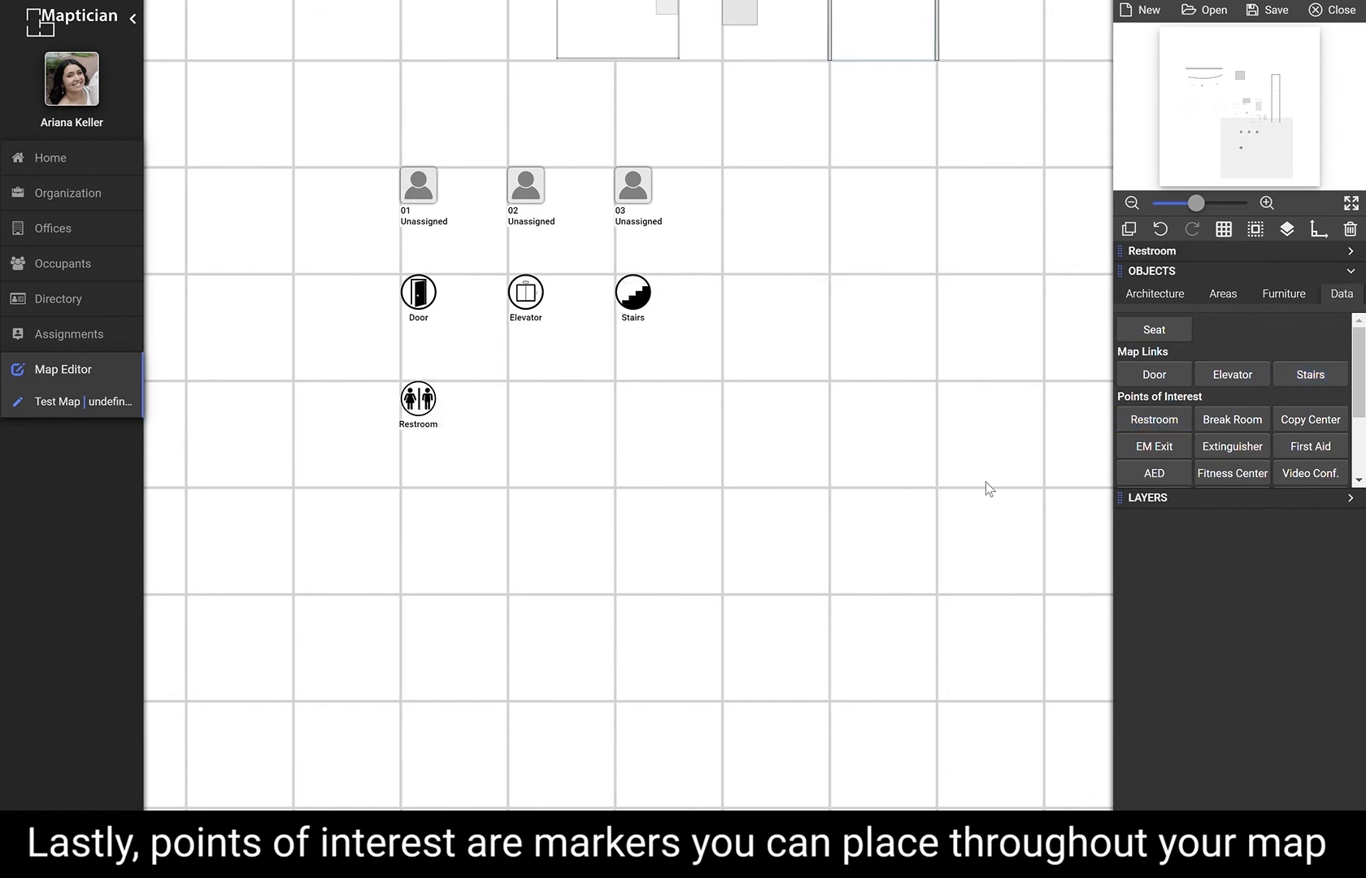
pyautogui.click(1236, 446)
pyautogui.click(569, 413)
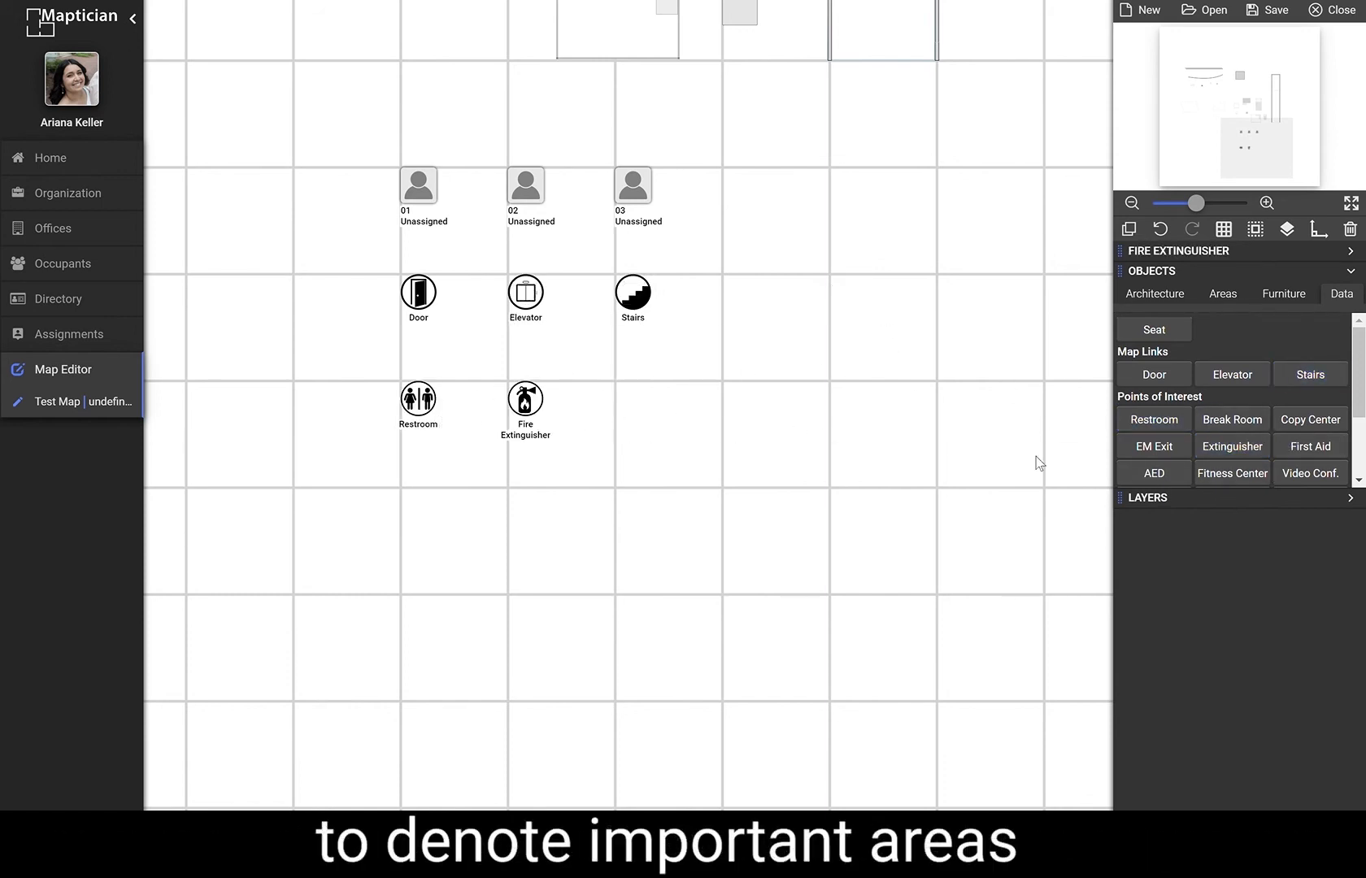
pyautogui.click(1312, 465)
pyautogui.click(890, 441)
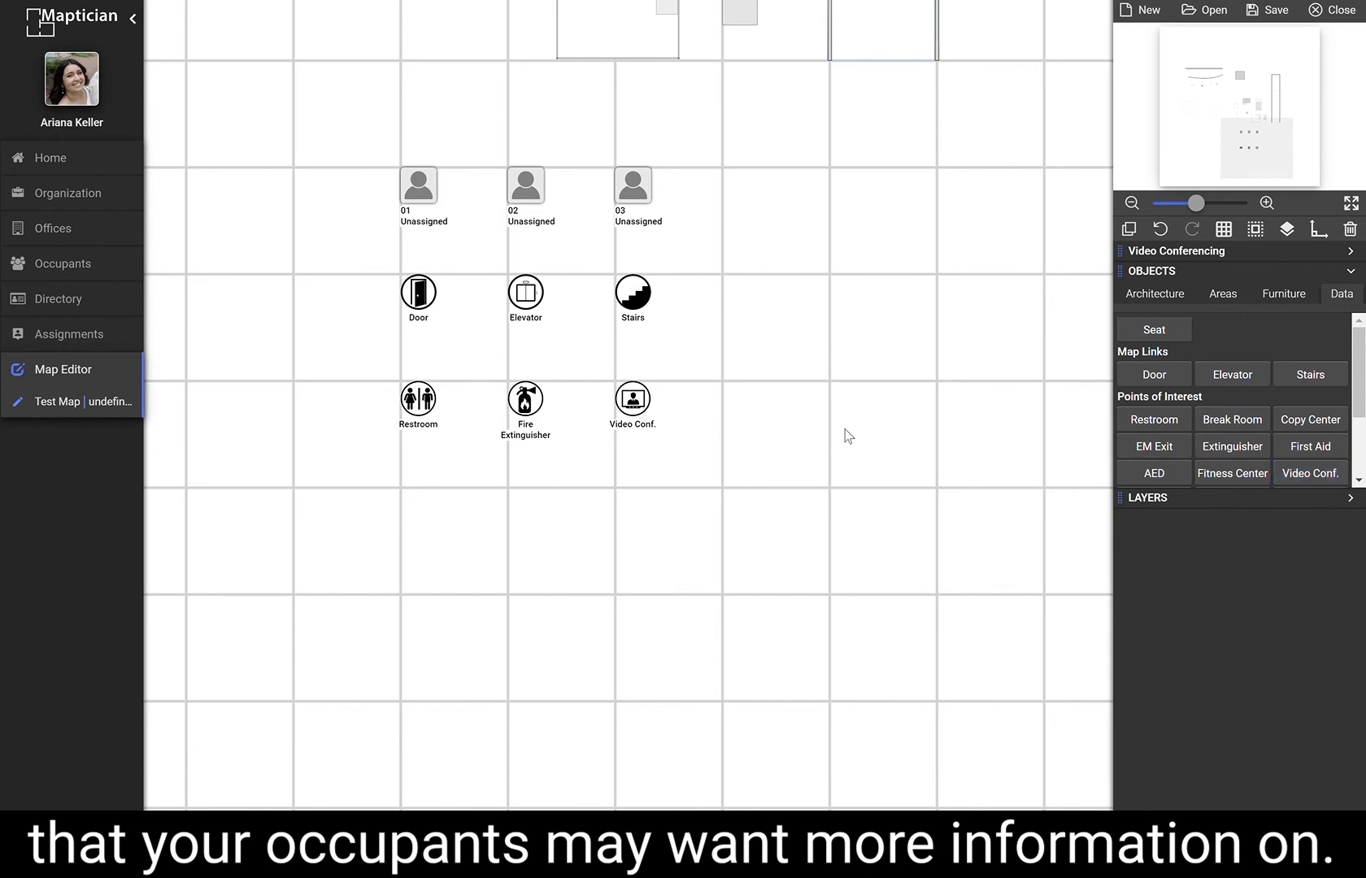
# Add Mail Room, Coffee Shop and Hand Sanitizer points of interest in a fourth row.
pyautogui.scroll(-2, 1260, 468)
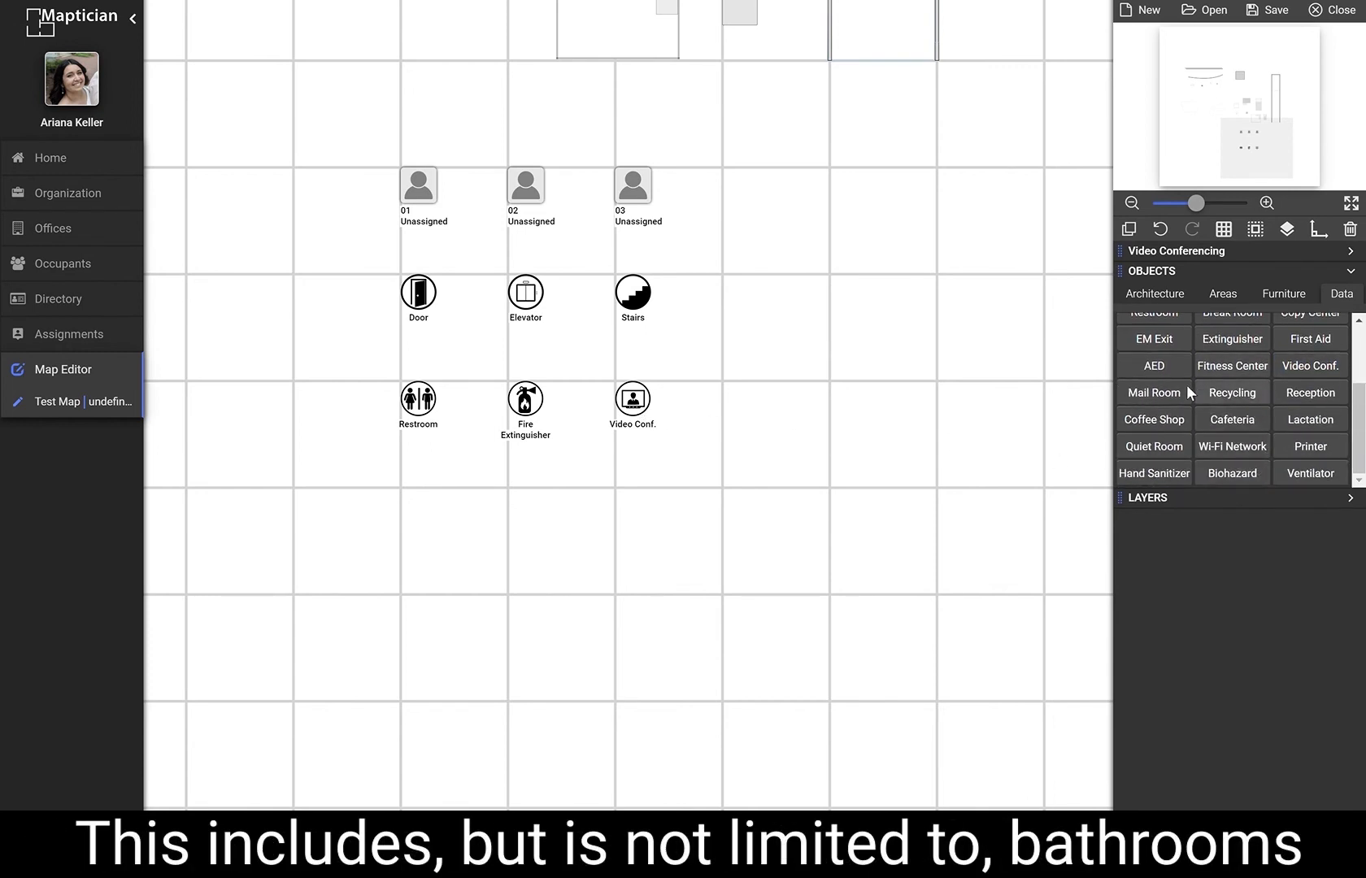
pyautogui.click(1167, 393)
pyautogui.click(672, 498)
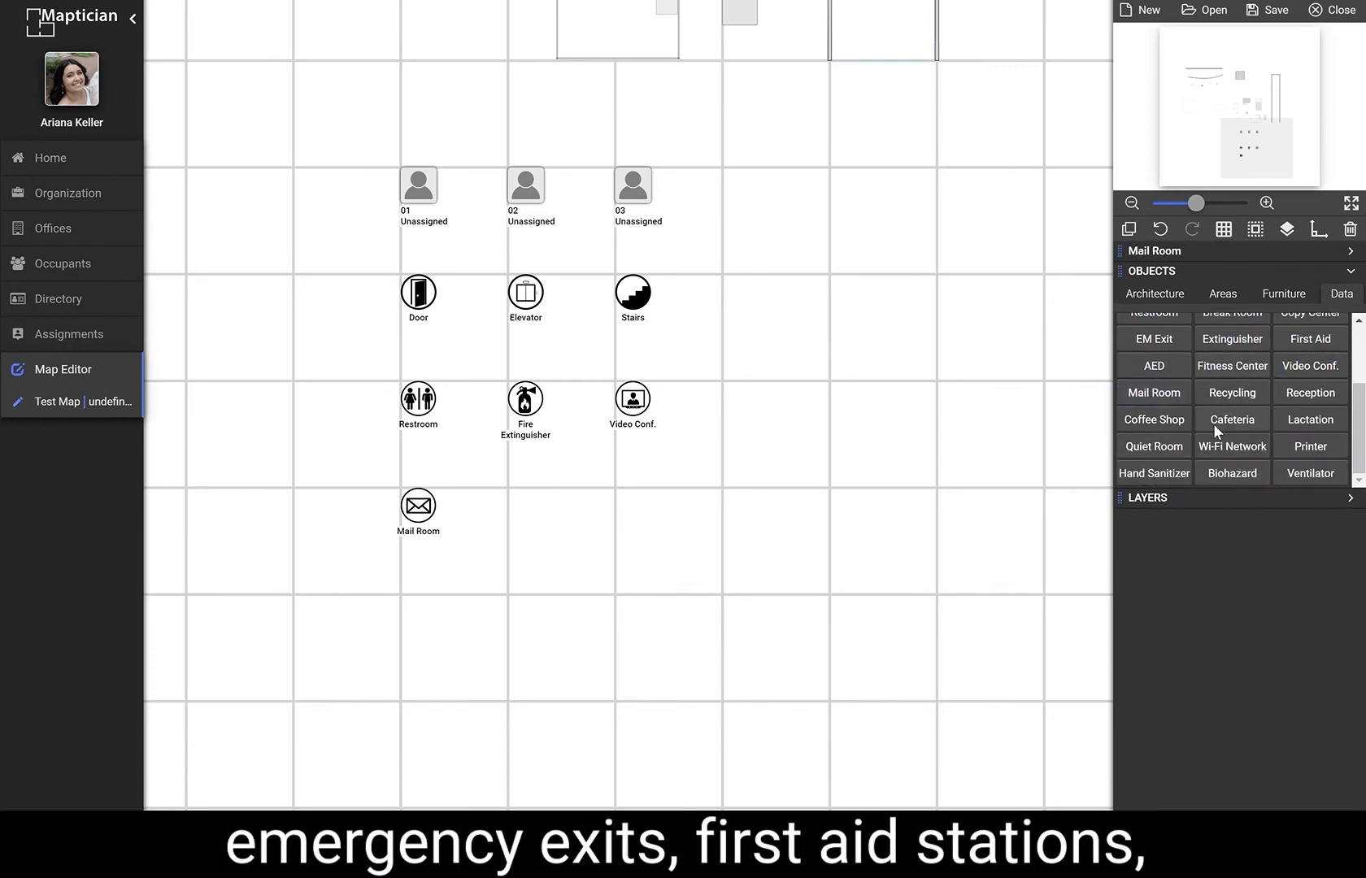
pyautogui.click(1172, 423)
pyautogui.click(647, 521)
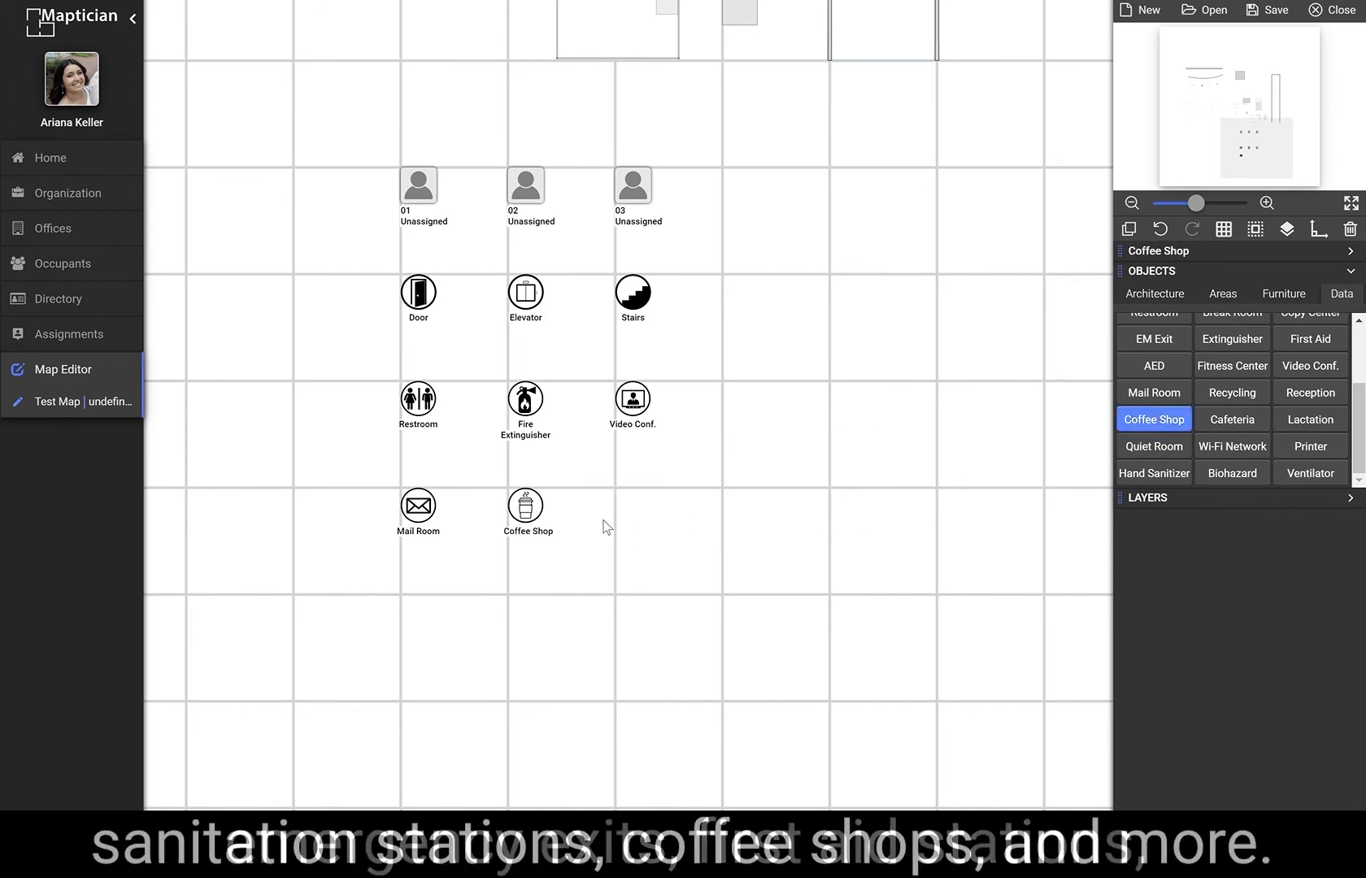
pyautogui.click(1154, 473)
pyautogui.click(851, 511)
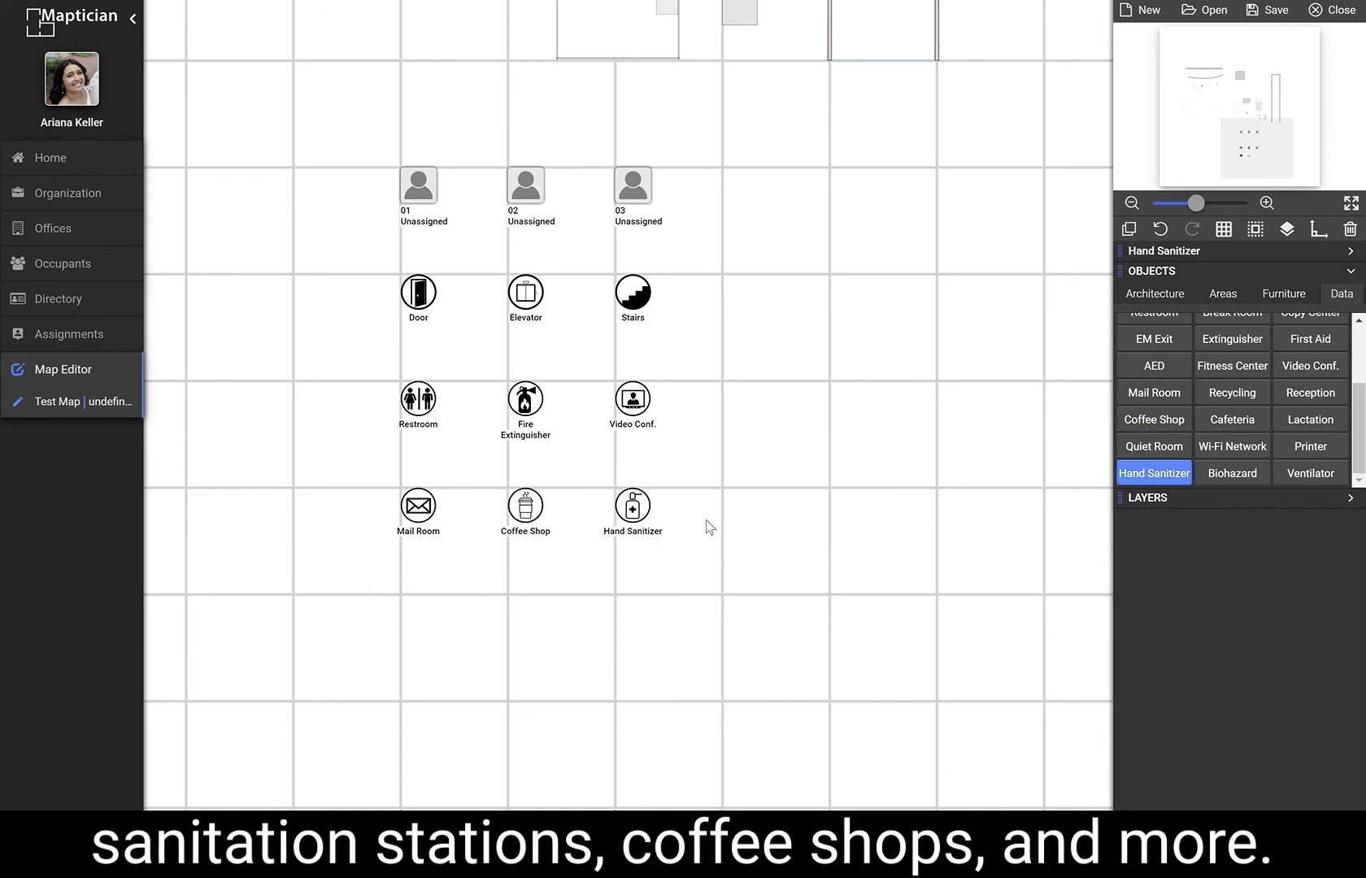
# Collapse the object categories and expand the Layers section.
pyautogui.scroll(-2, 895, 488)
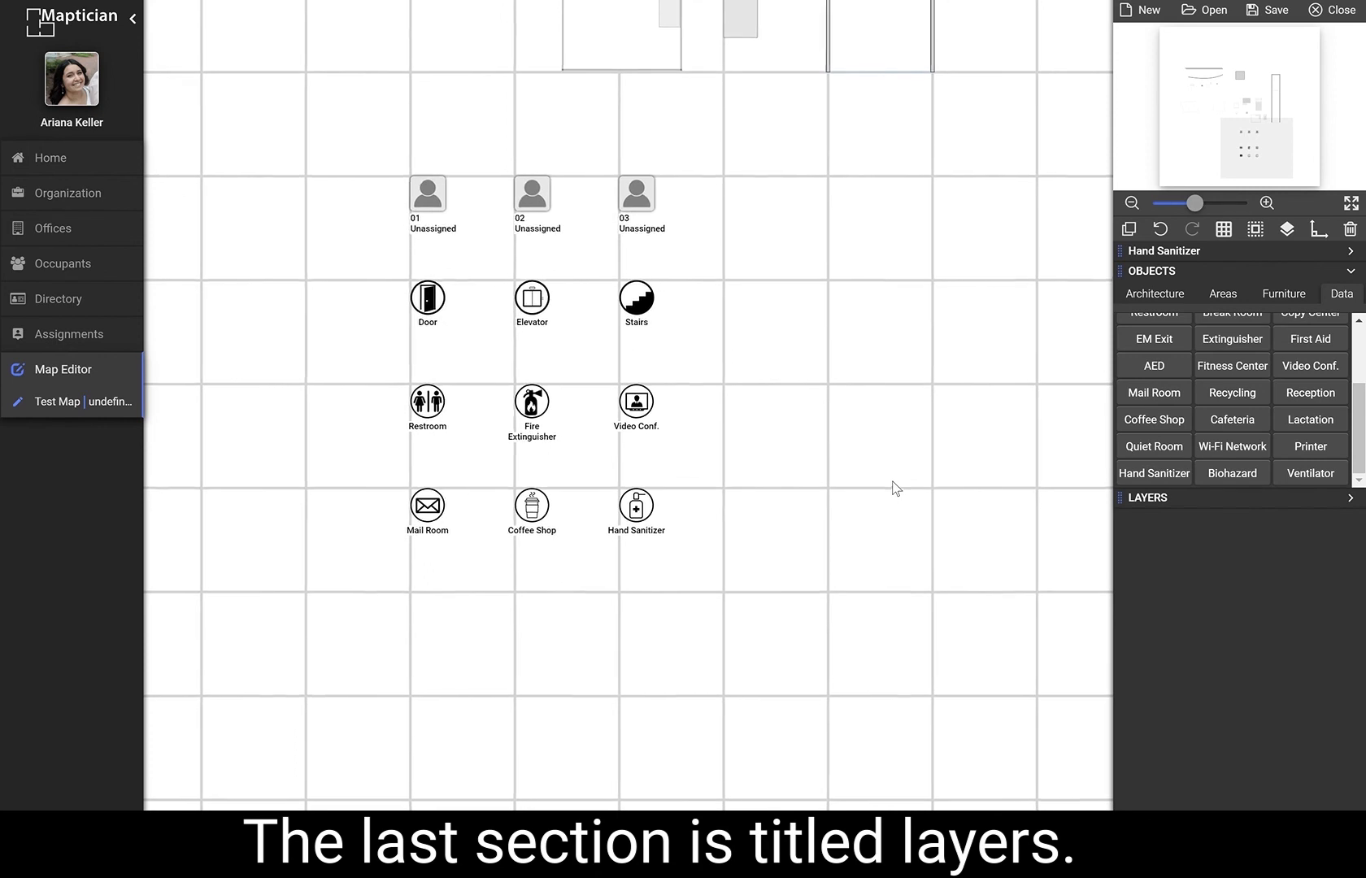
pyautogui.scroll(-2, 895, 486)
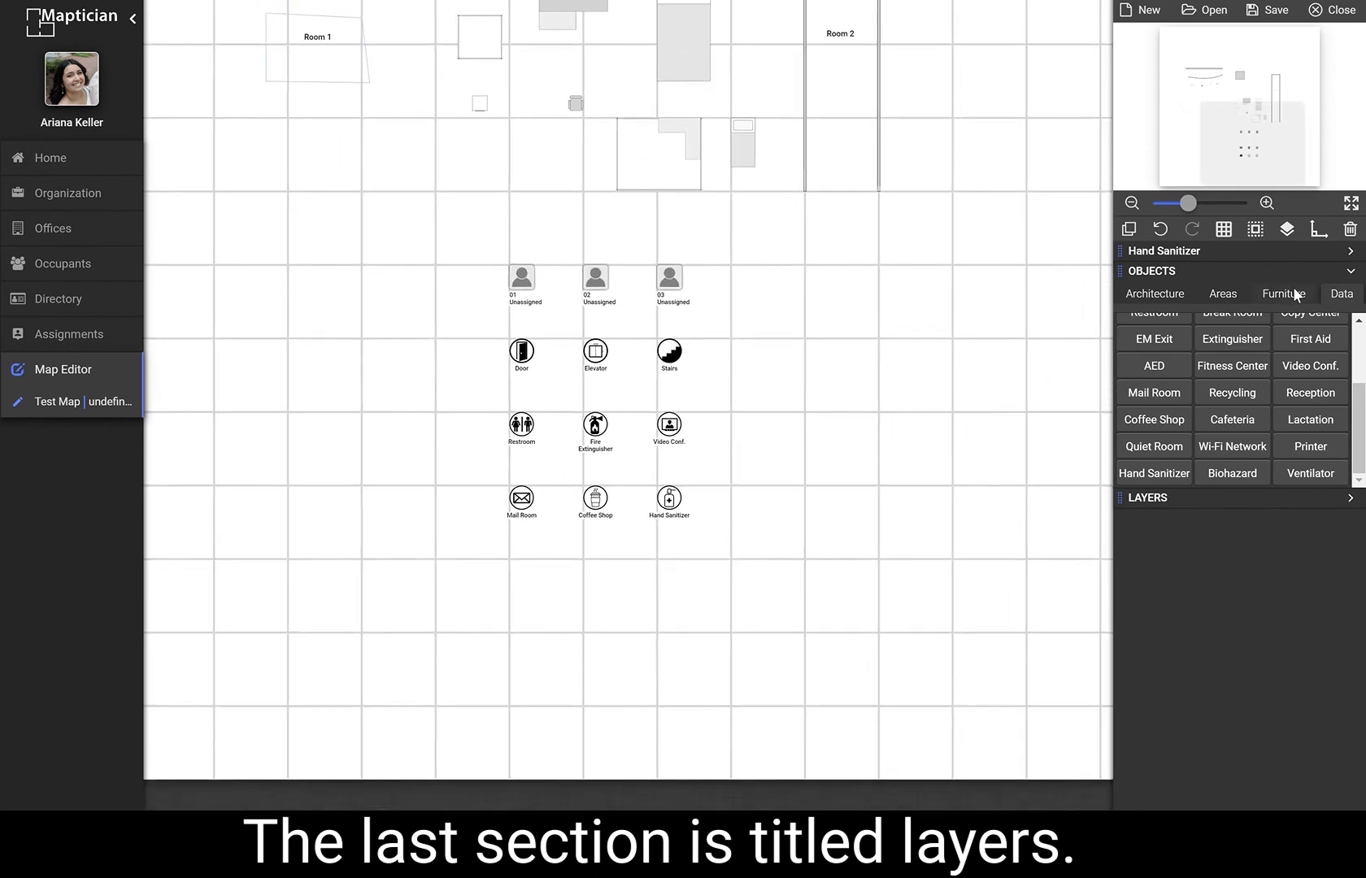
pyautogui.click(1353, 273)
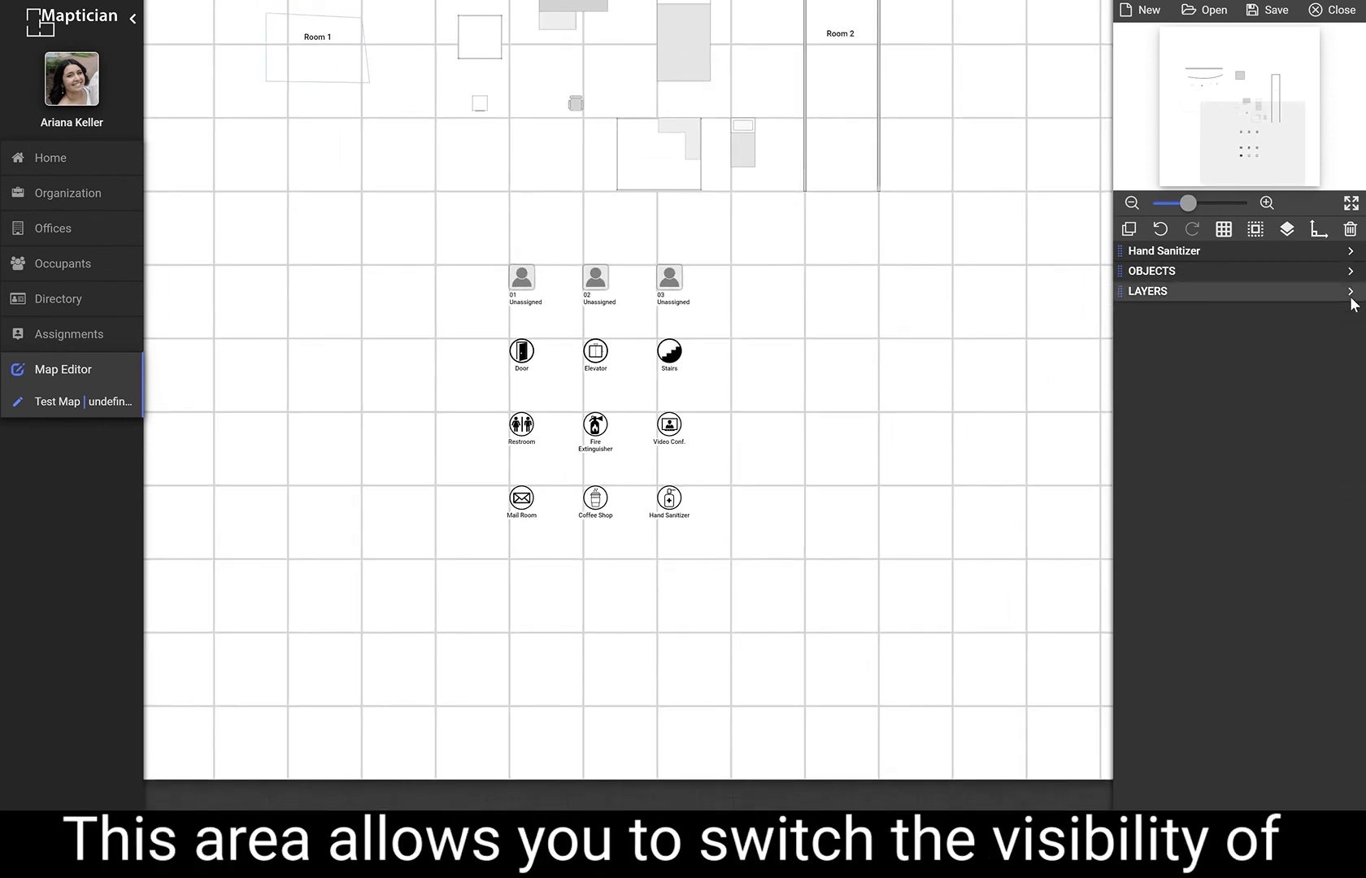
pyautogui.click(1350, 293)
# Hide the Architecture layer, drag a selection box across the hidden walls, and show the layer again.
pyautogui.moveTo(995, 346); pyautogui.dragTo(993, 423)
pyautogui.scroll(-3, 967, 497)
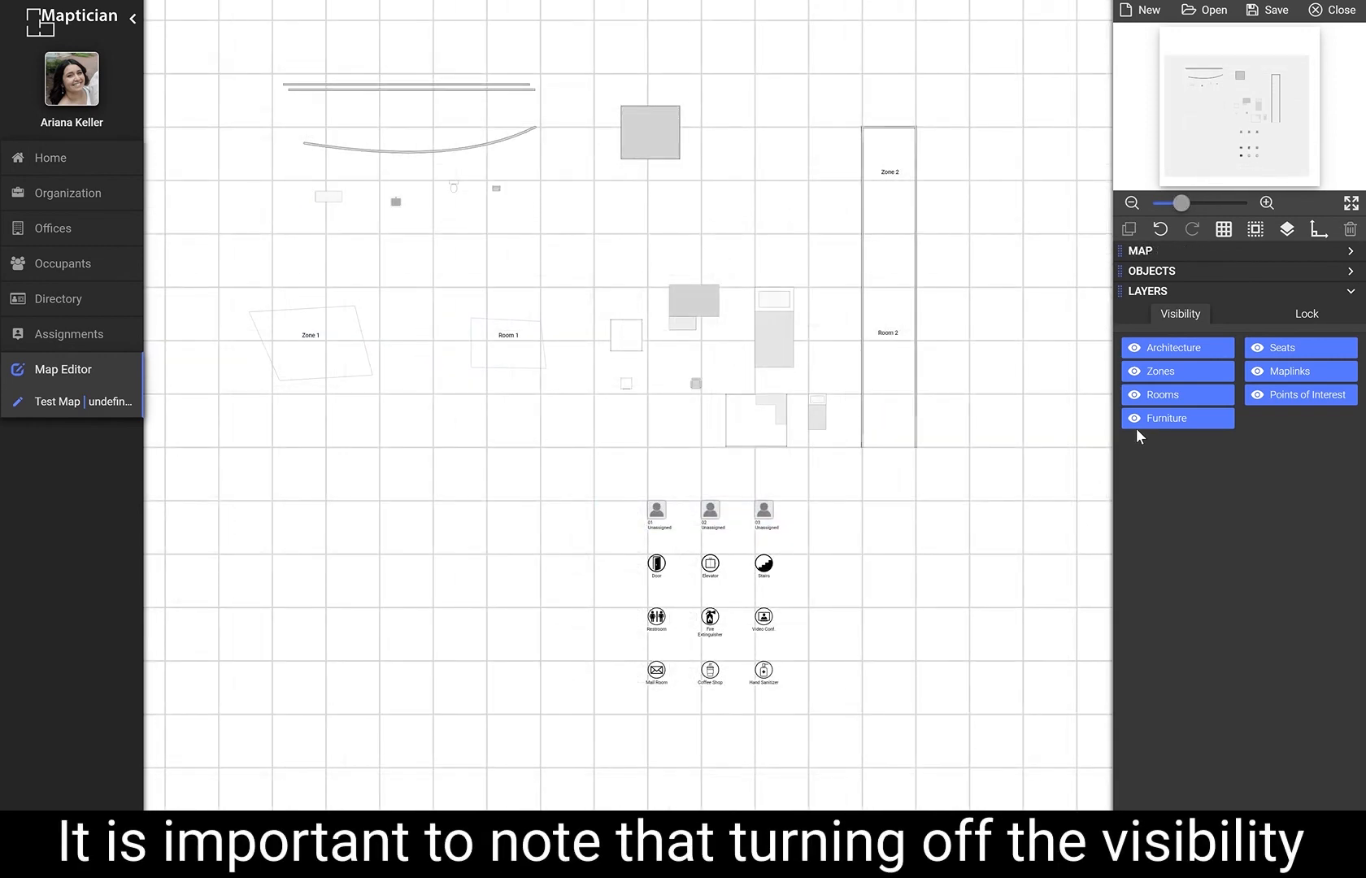
pyautogui.click(1192, 361)
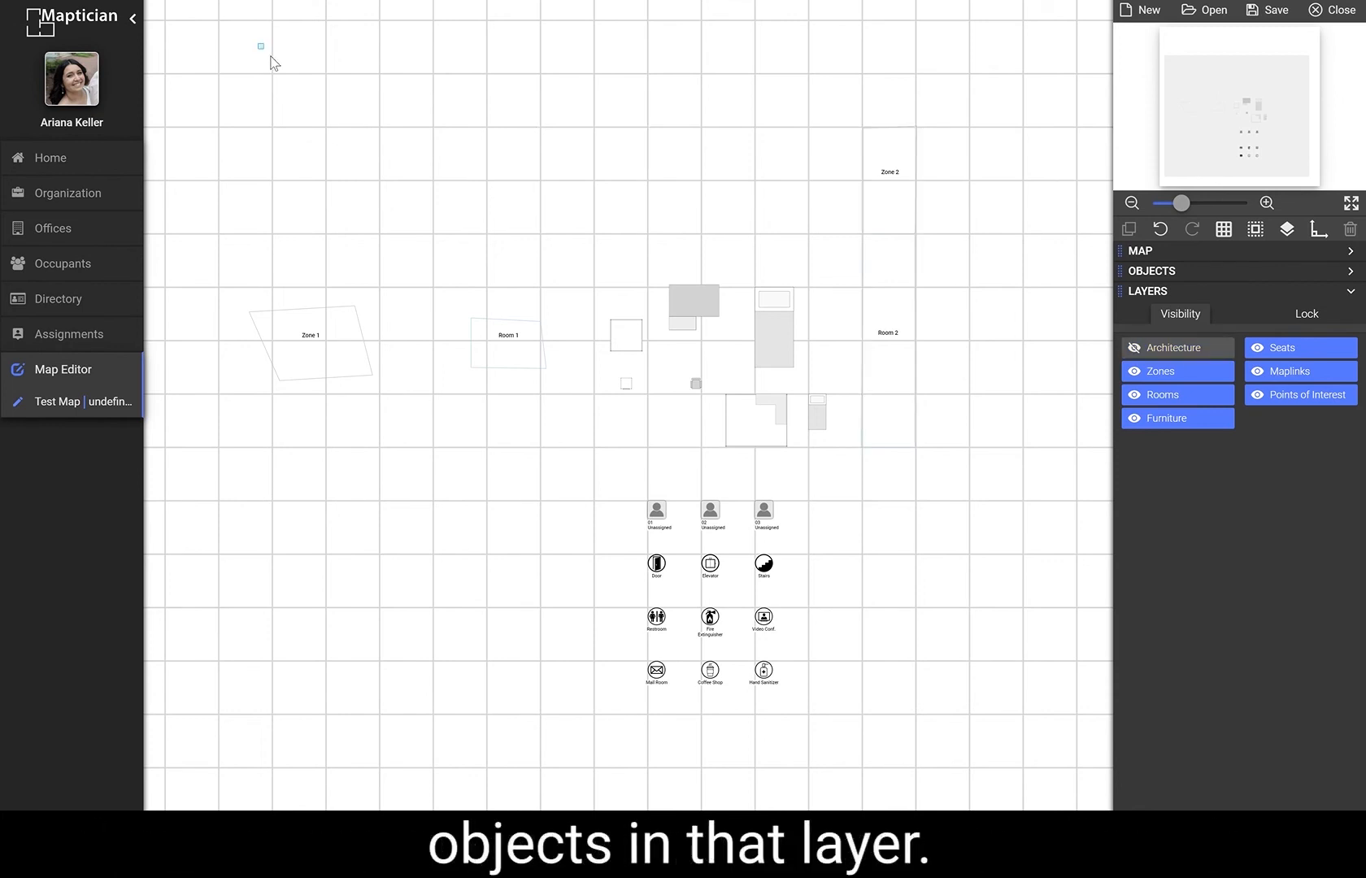
pyautogui.moveTo(257, 43); pyautogui.dragTo(668, 234)
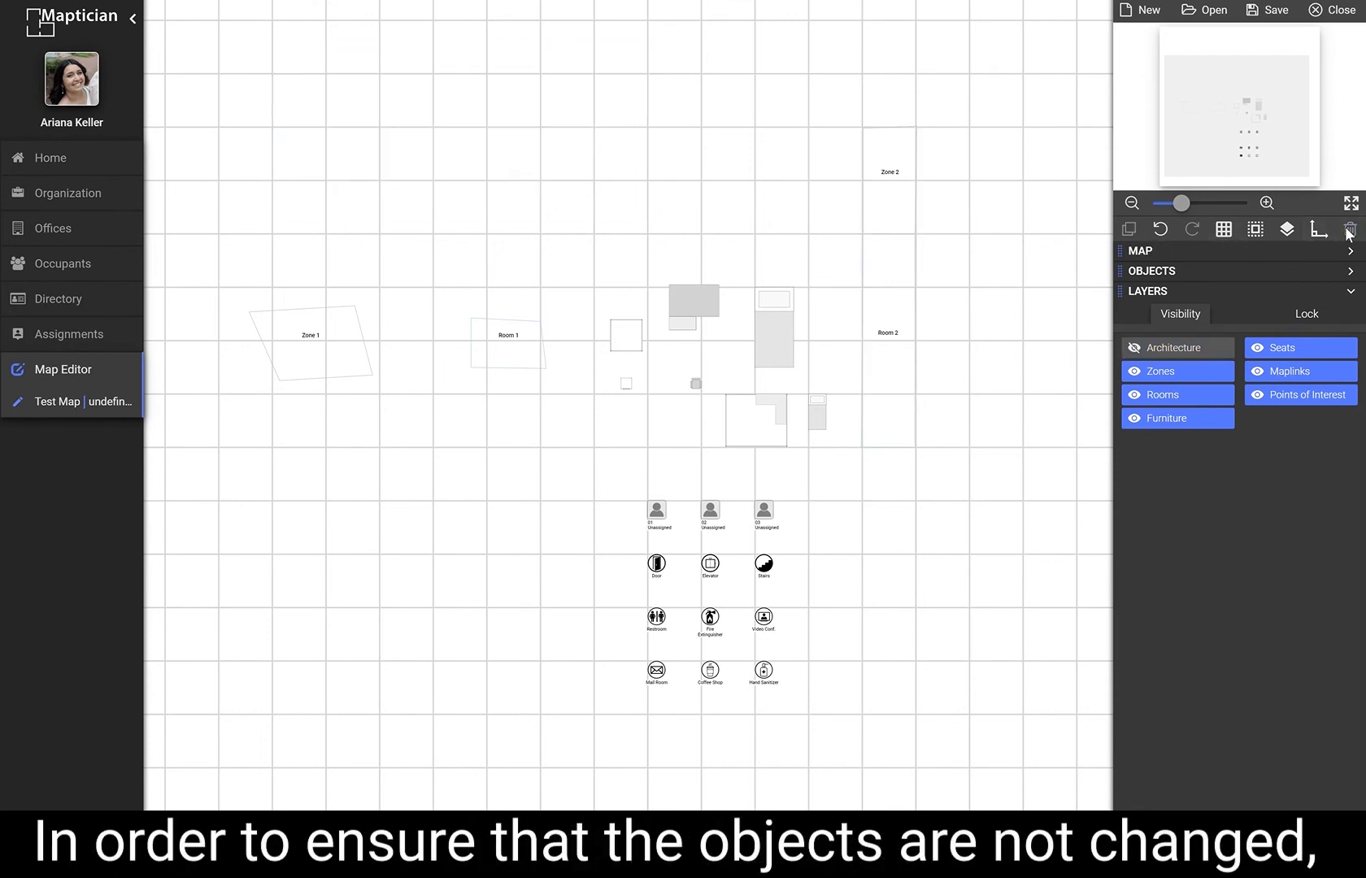
pyautogui.click(1217, 357)
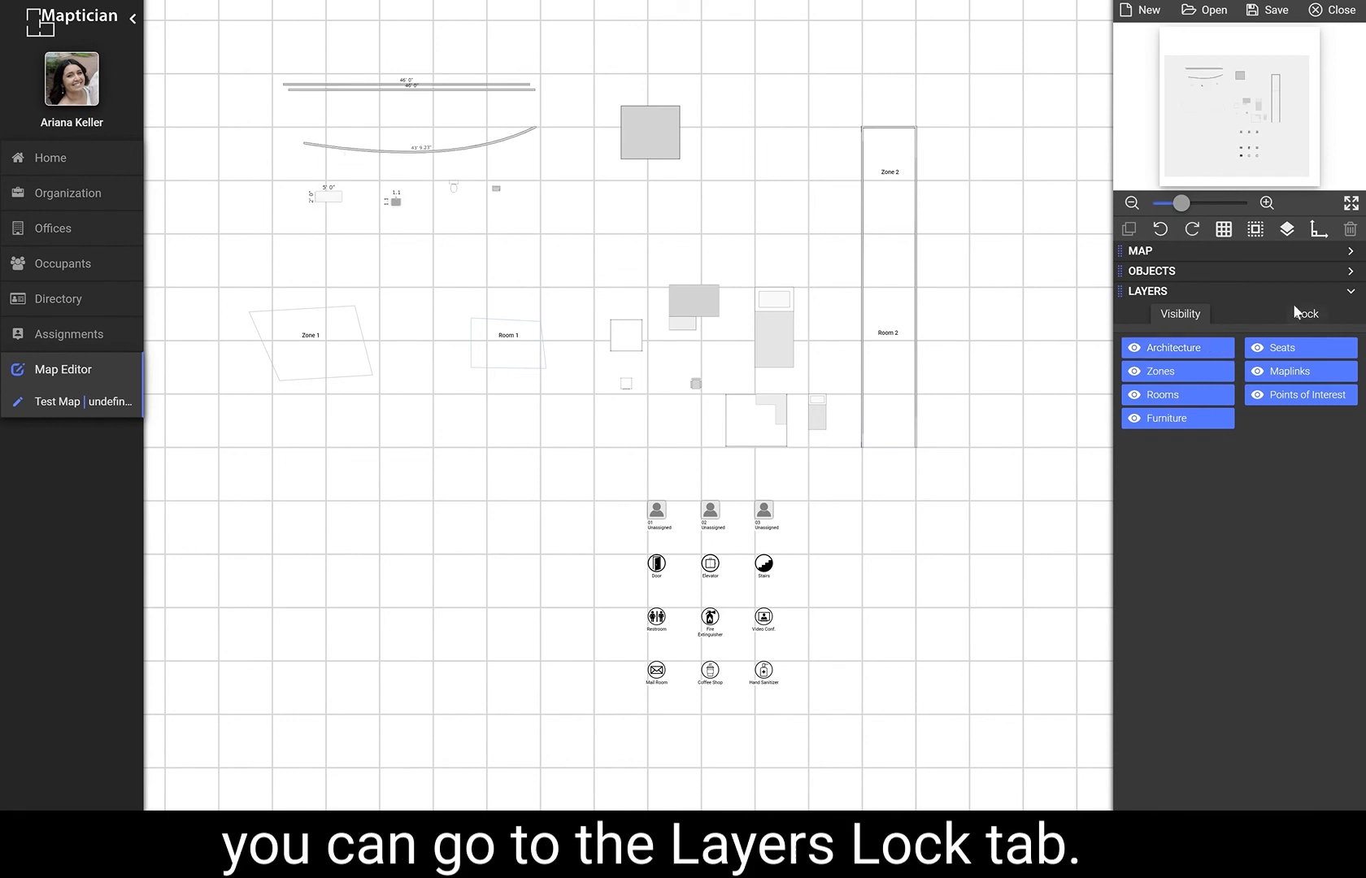
# Lock the Architecture layer and try box-selecting the walls in the upper left of the map.
pyautogui.click(1298, 312)
pyautogui.click(1197, 358)
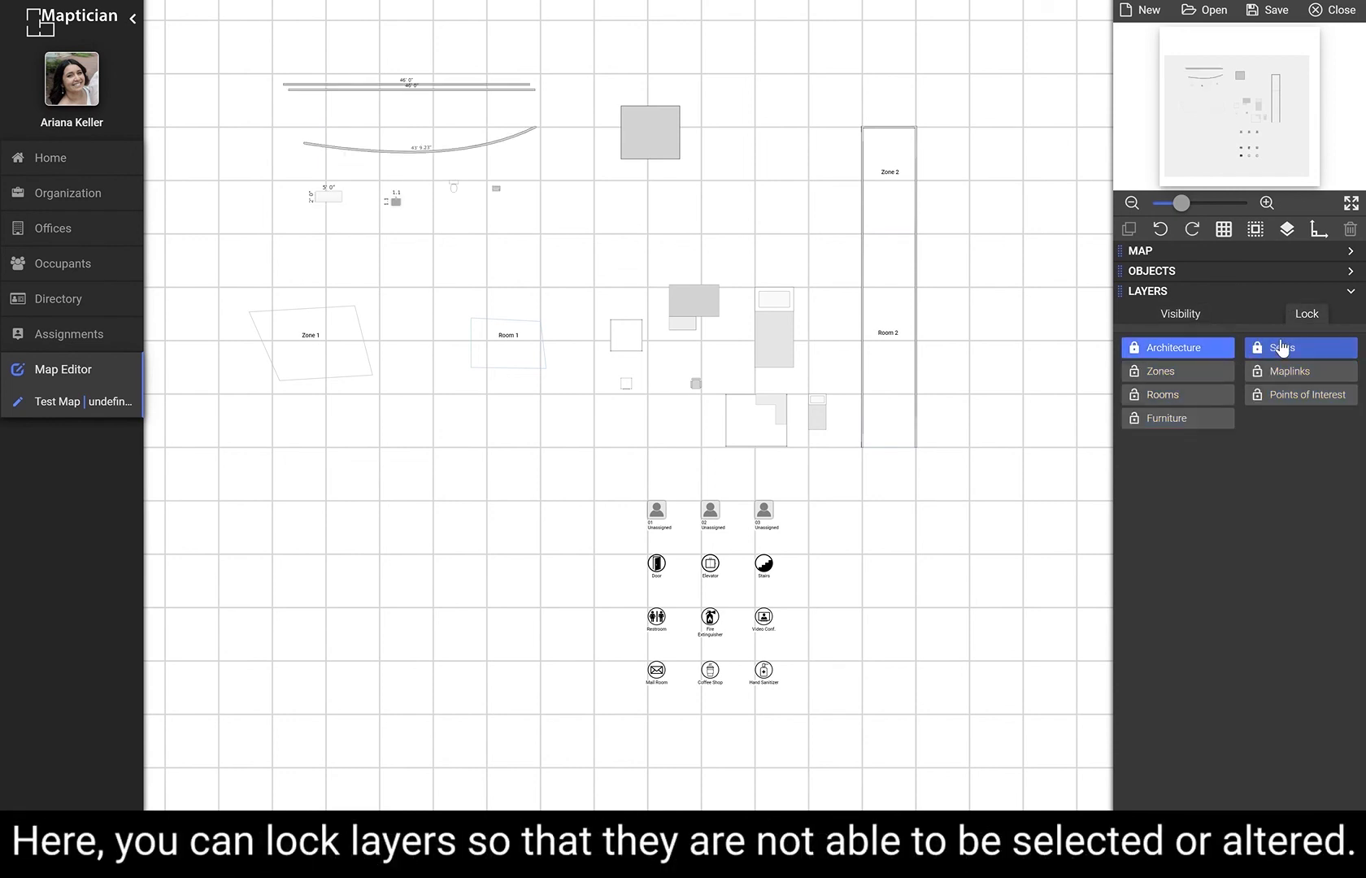
pyautogui.moveTo(254, 39); pyautogui.dragTo(553, 258)
pyautogui.moveTo(238, 55); pyautogui.dragTo(561, 241)
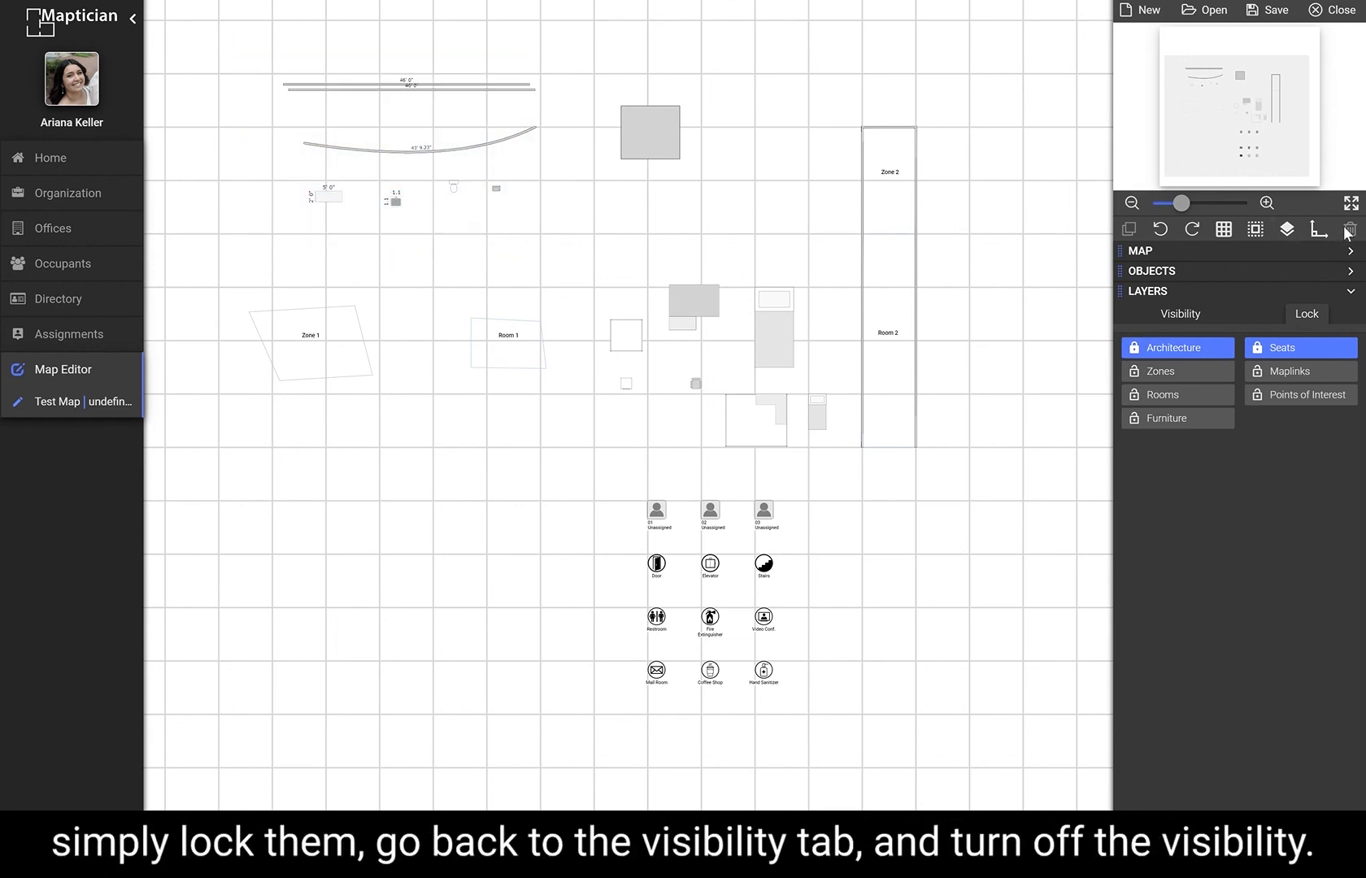
# Hide the Architecture layer, box-select the upper area, and turn its visibility back on.
pyautogui.click(1187, 316)
pyautogui.click(1175, 347)
pyautogui.moveTo(280, 64); pyautogui.dragTo(663, 259)
pyautogui.click(1189, 350)
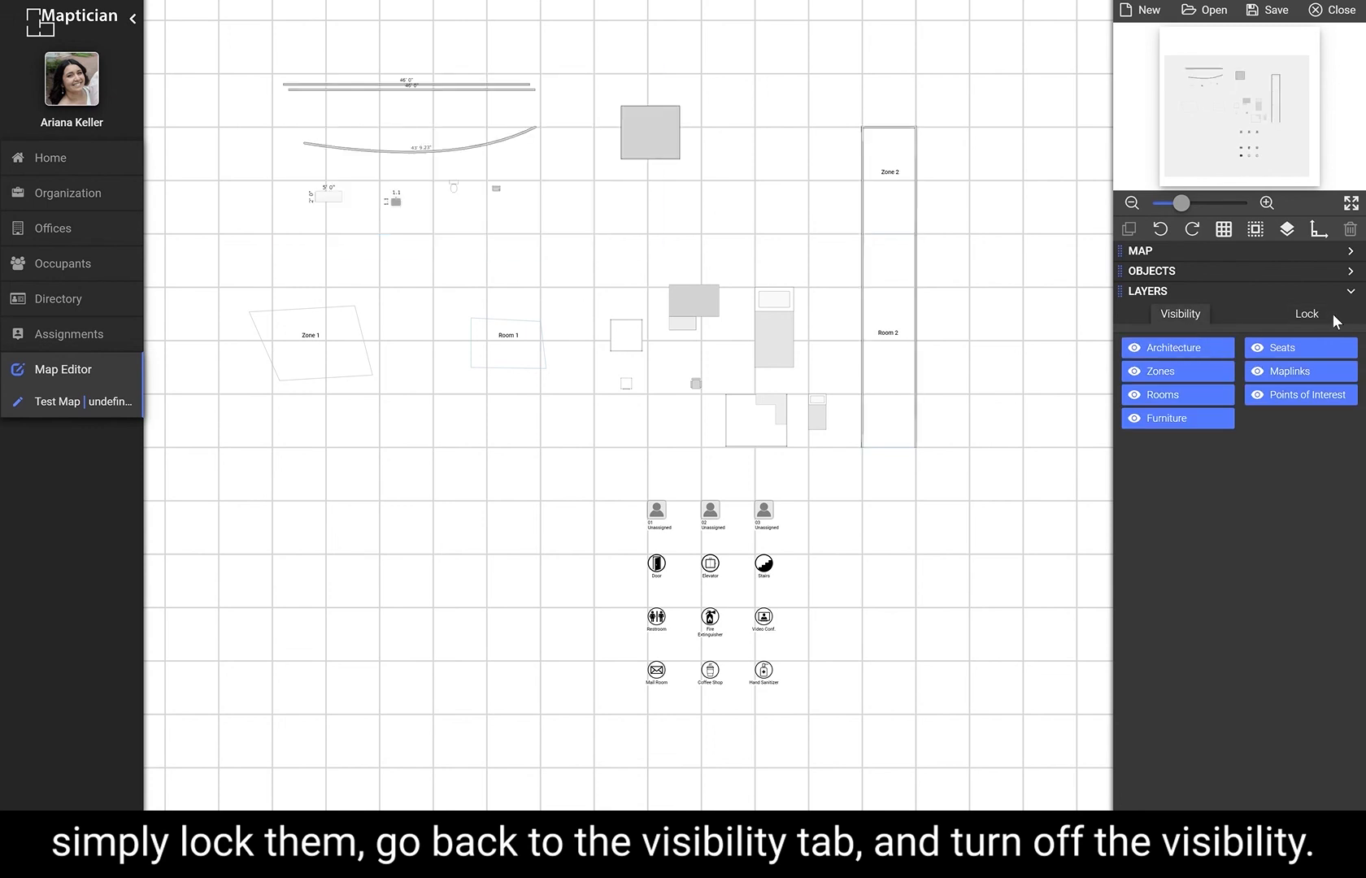
# Unlock the locked layers and return to the layer visibility settings.
pyautogui.click(1325, 314)
pyautogui.click(1293, 351)
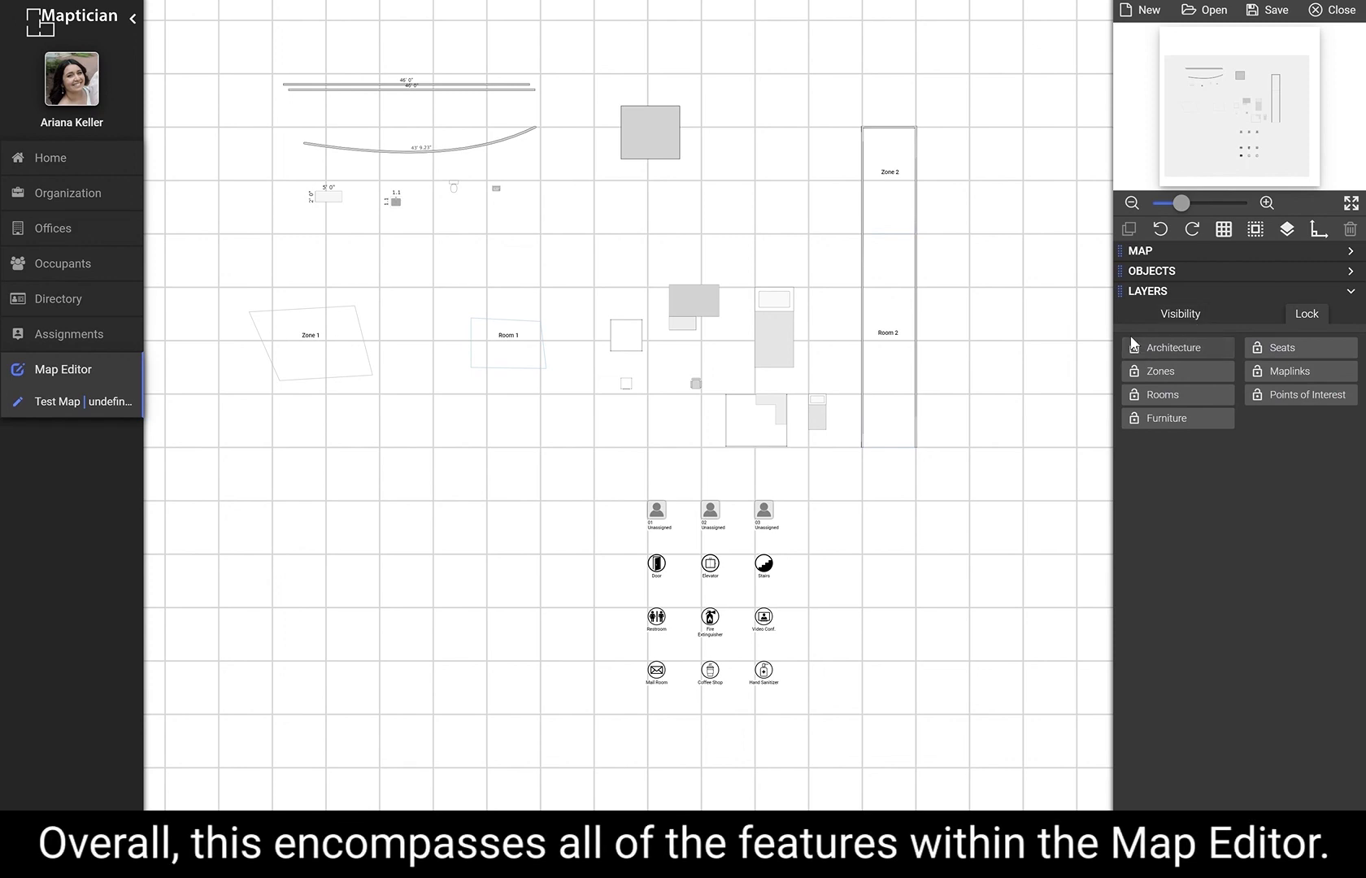
pyautogui.click(1179, 317)
# Expand the Map and Objects sections and show the Architecture object category.
pyautogui.scroll(-3, 981, 358)
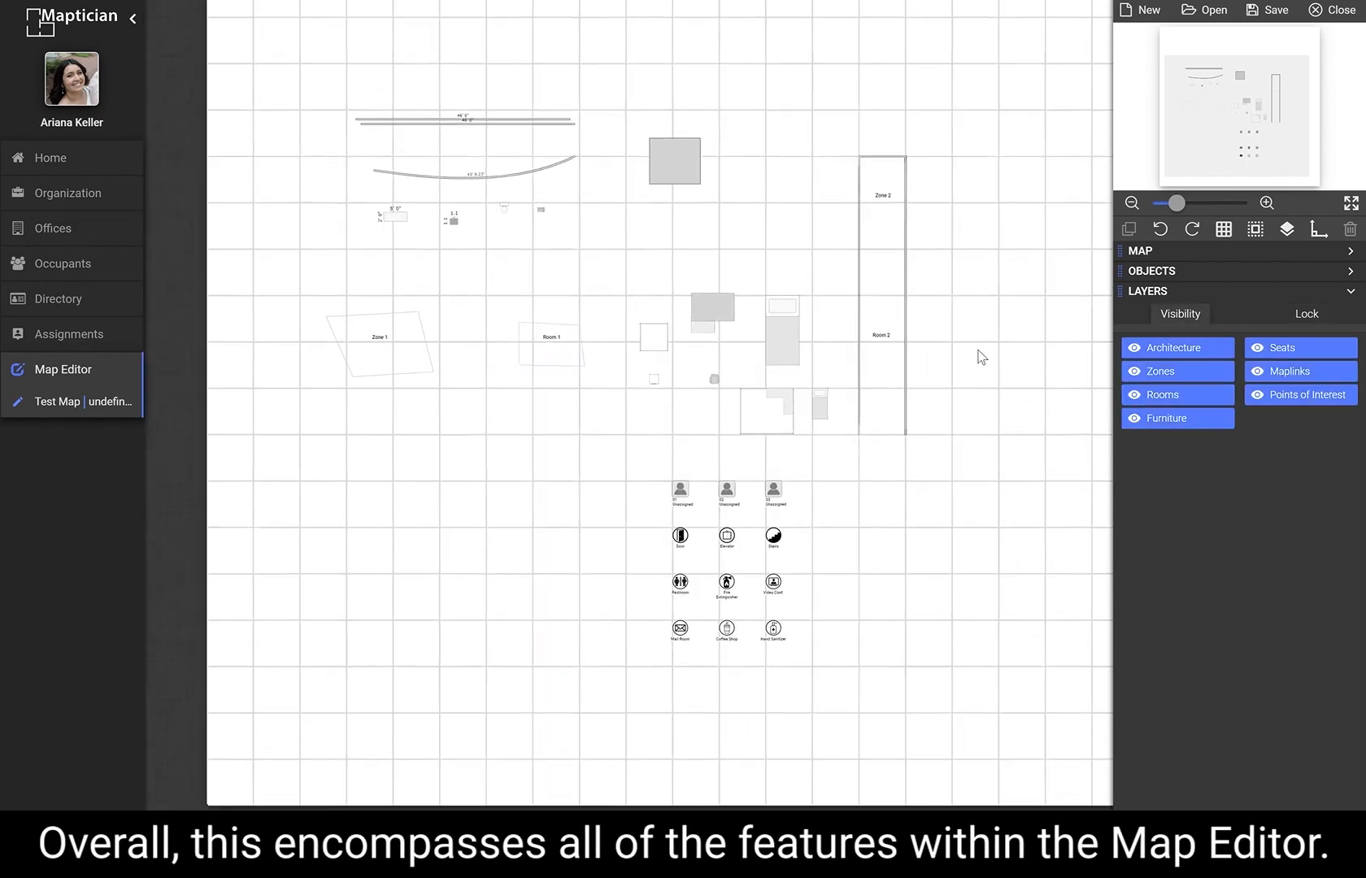
pyautogui.click(1350, 272)
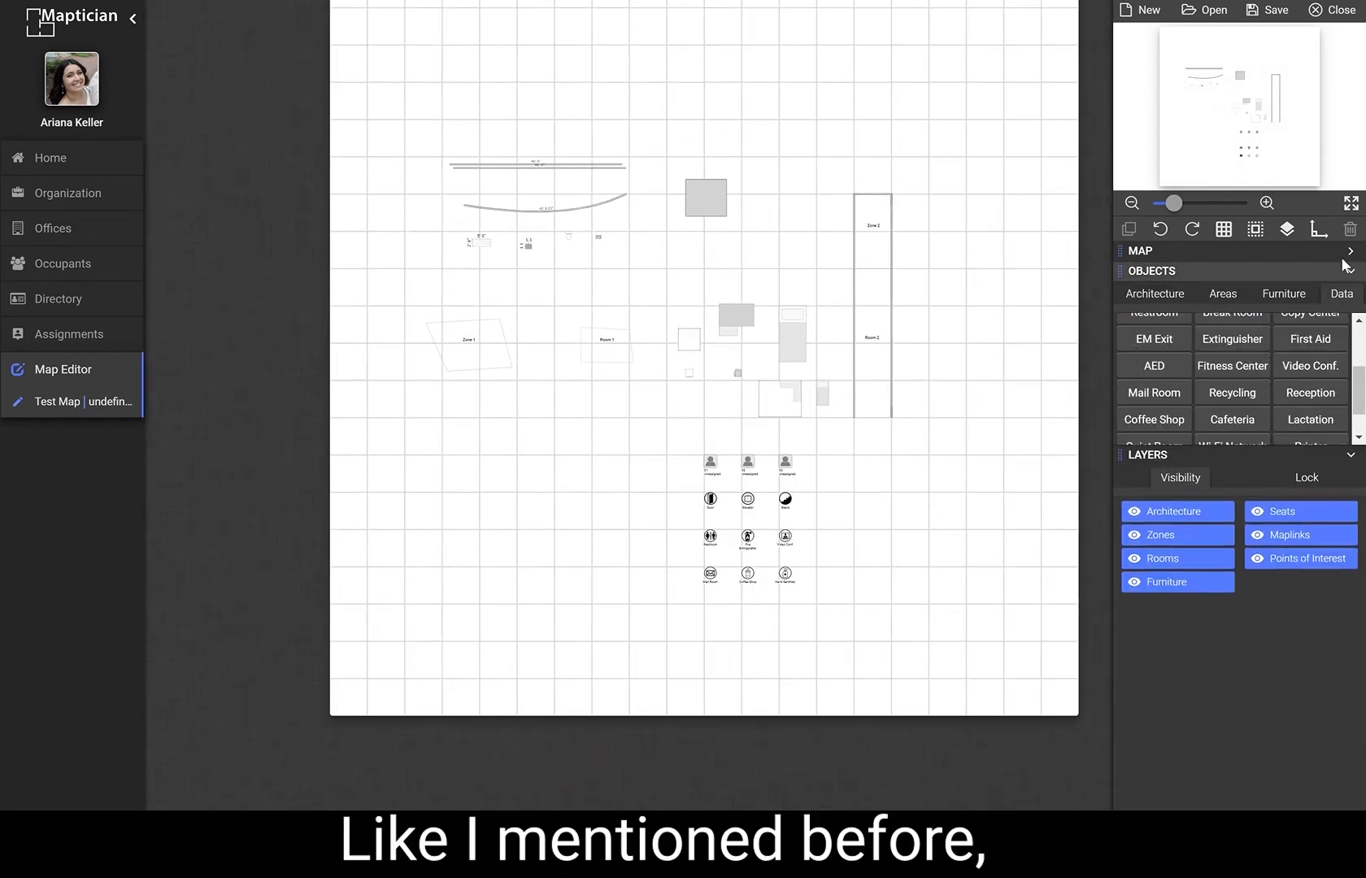
pyautogui.click(1350, 252)
pyautogui.scroll(2, 1270, 572)
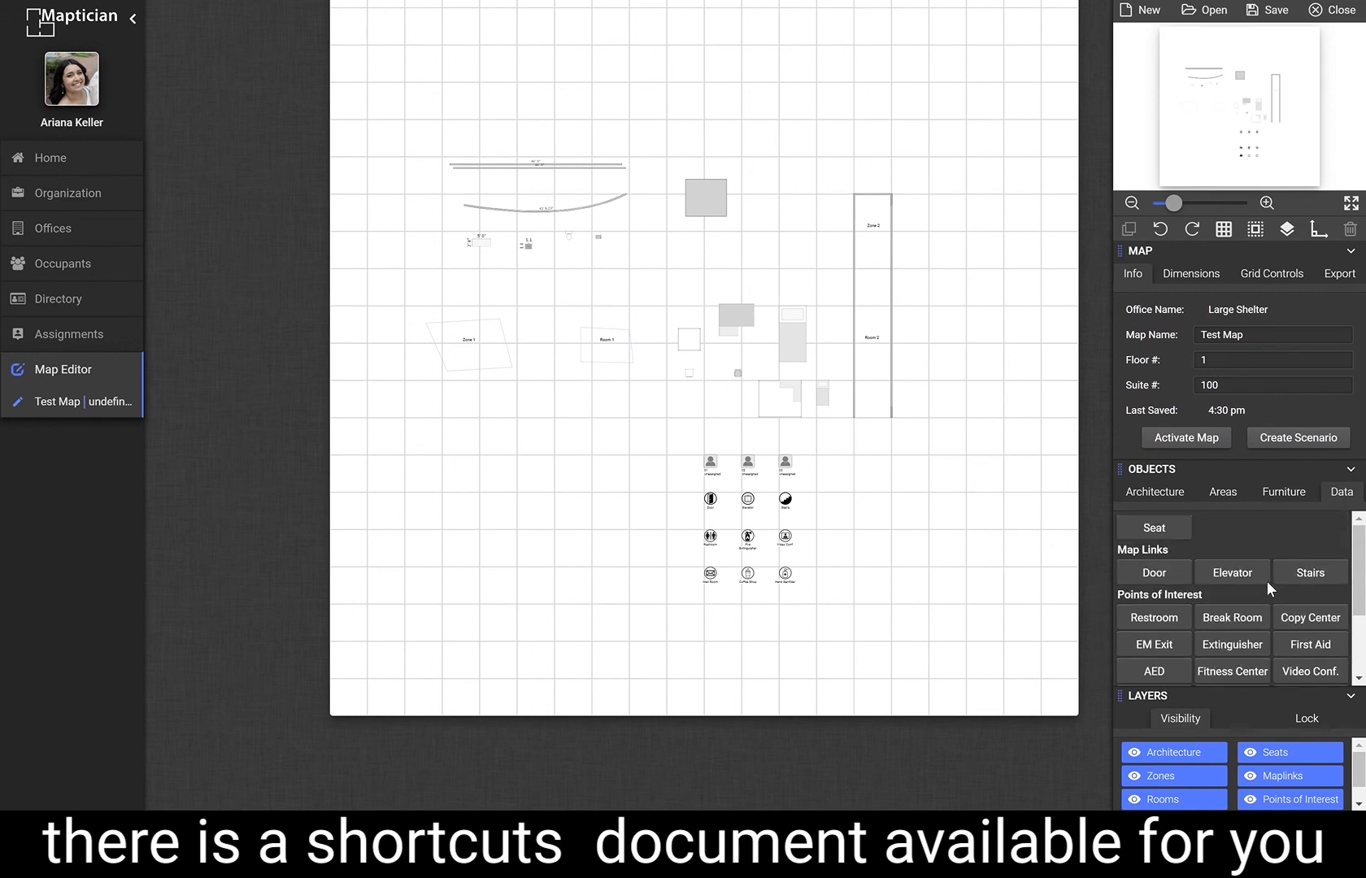
pyautogui.click(1175, 493)
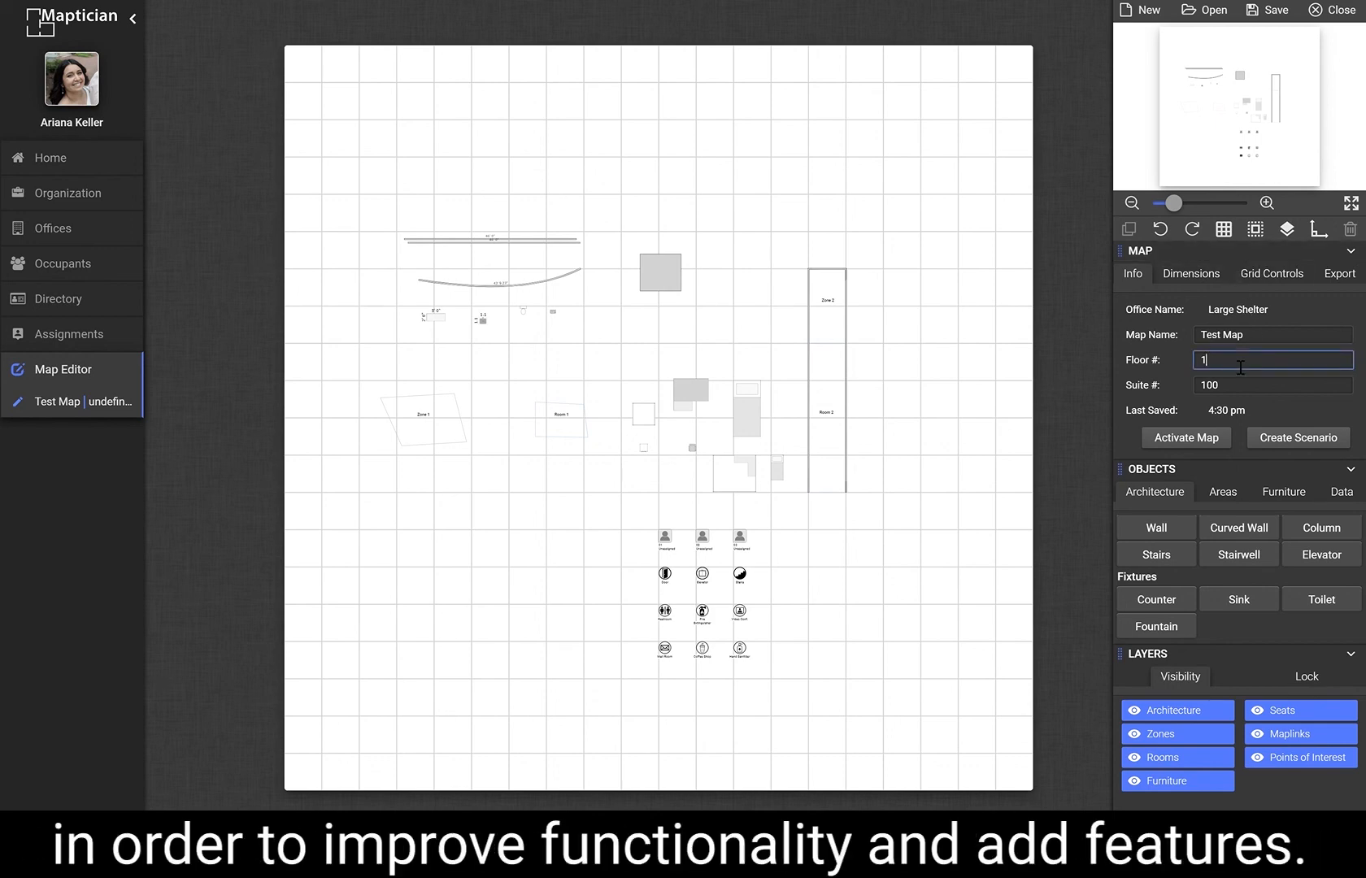
# Save the map and close it.
pyautogui.click(1264, 12)
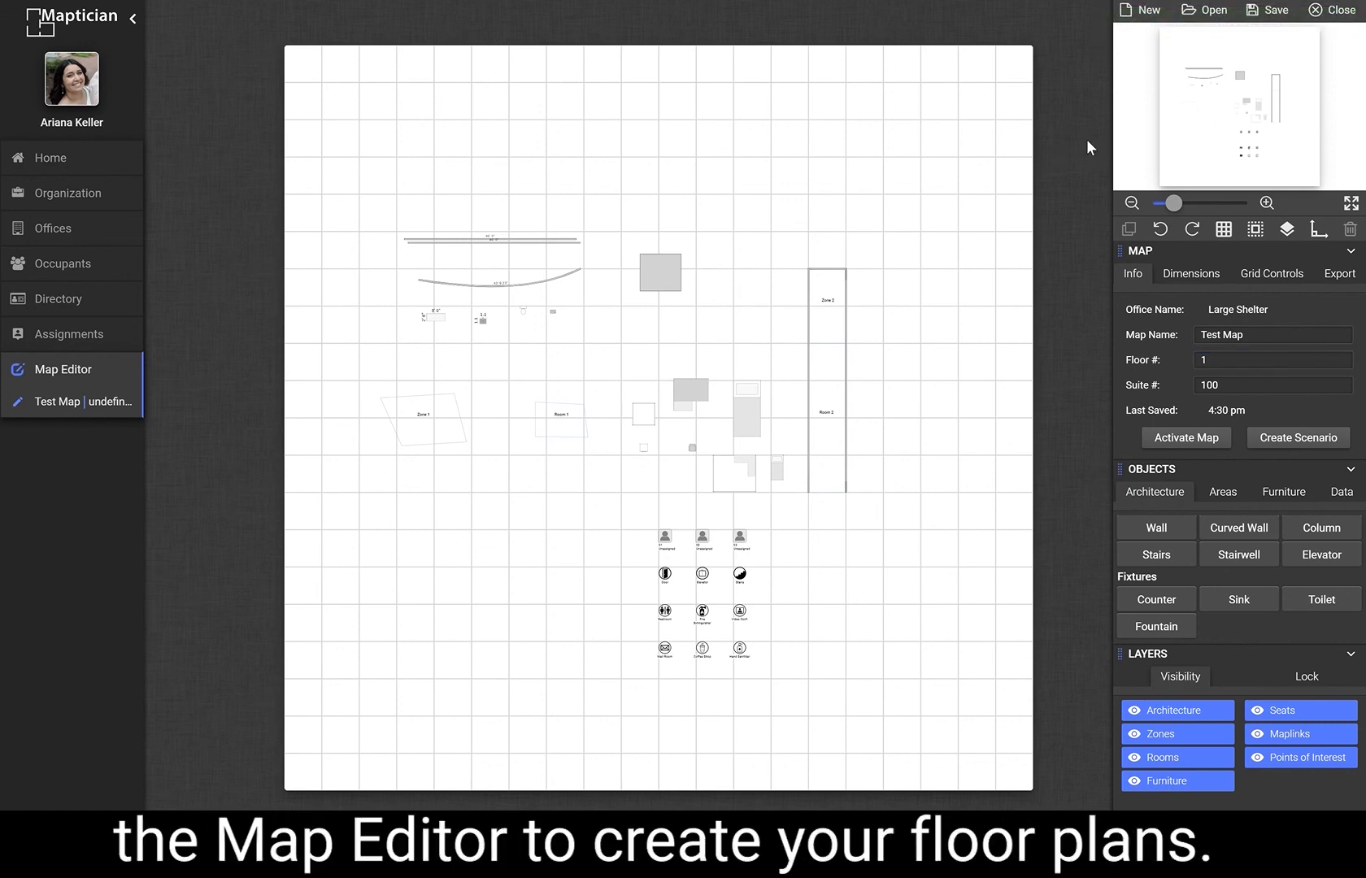
pyautogui.click(1328, 11)
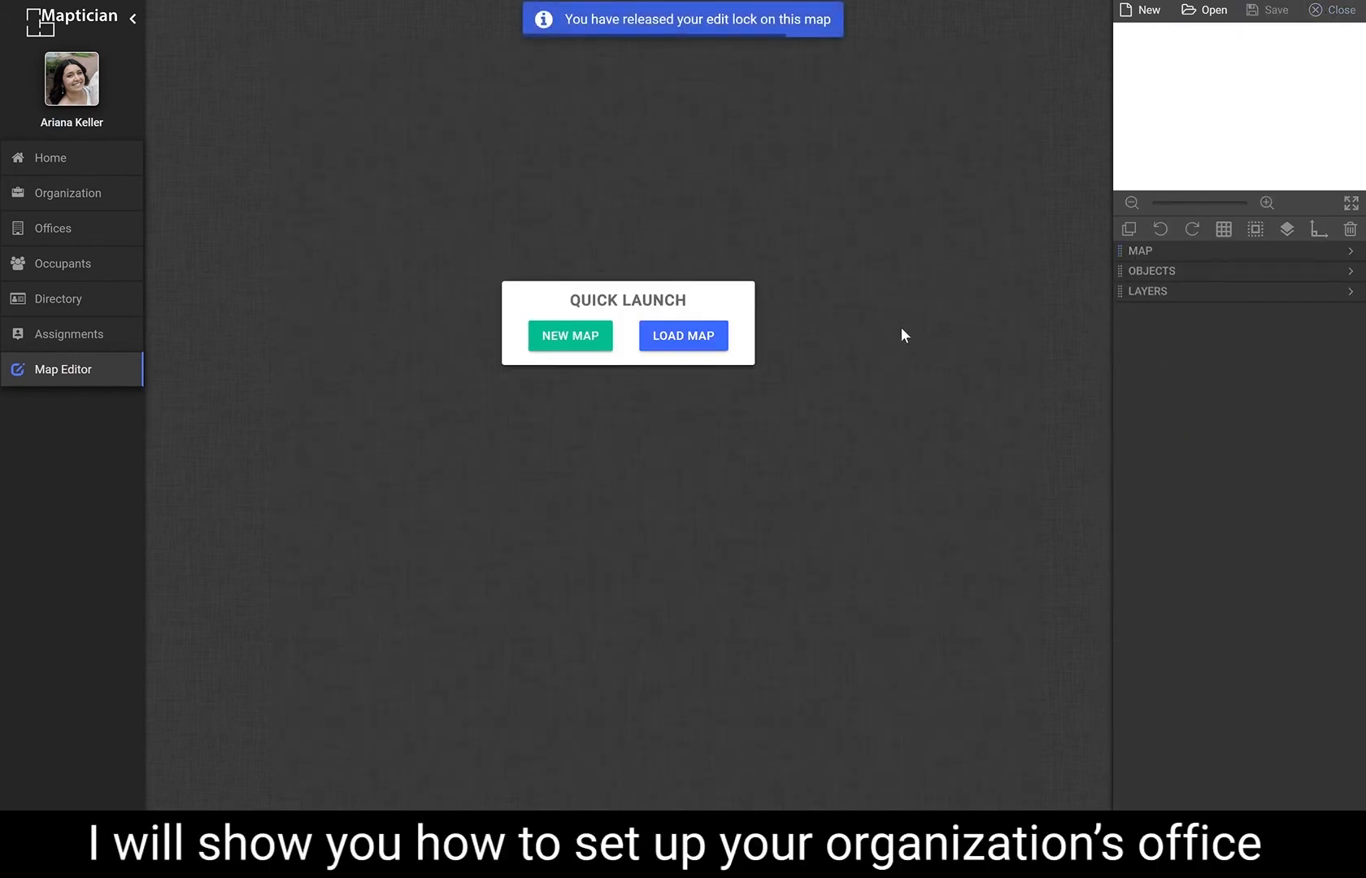